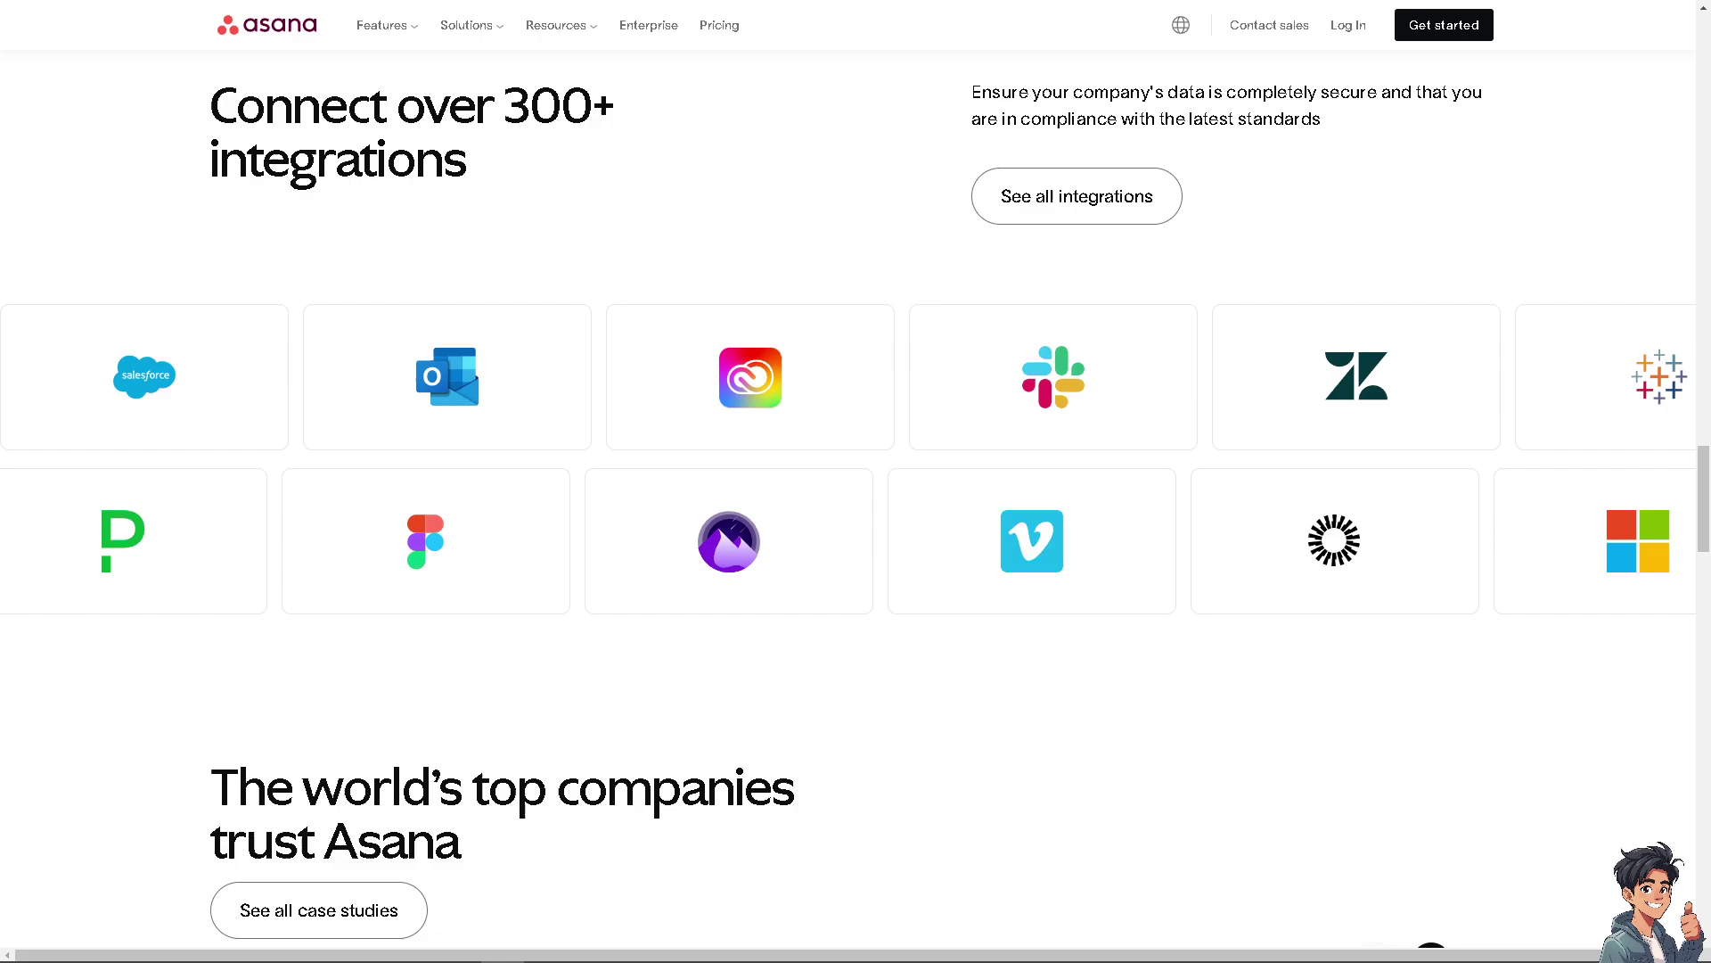
# Sign up for Asana via Get started and land on the Home dashboard.
pyautogui.click(1440, 27)
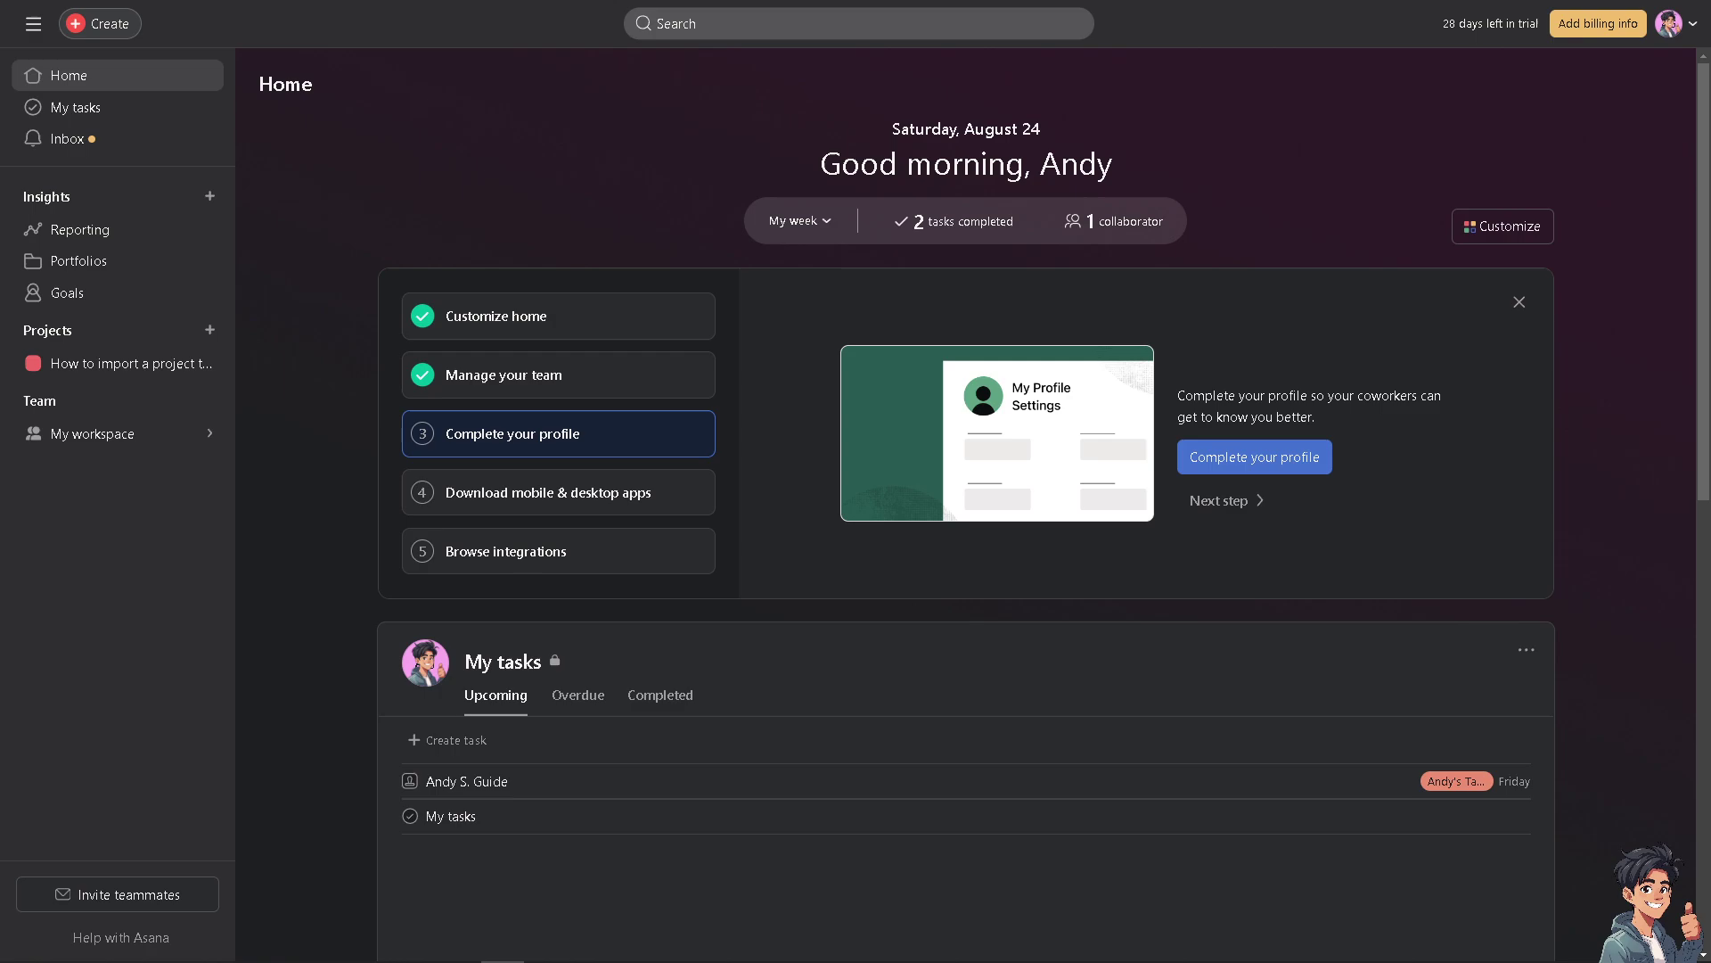
# Open the import project's List view and show the first task's 'How to import a project' image.
pyautogui.click(187, 369)
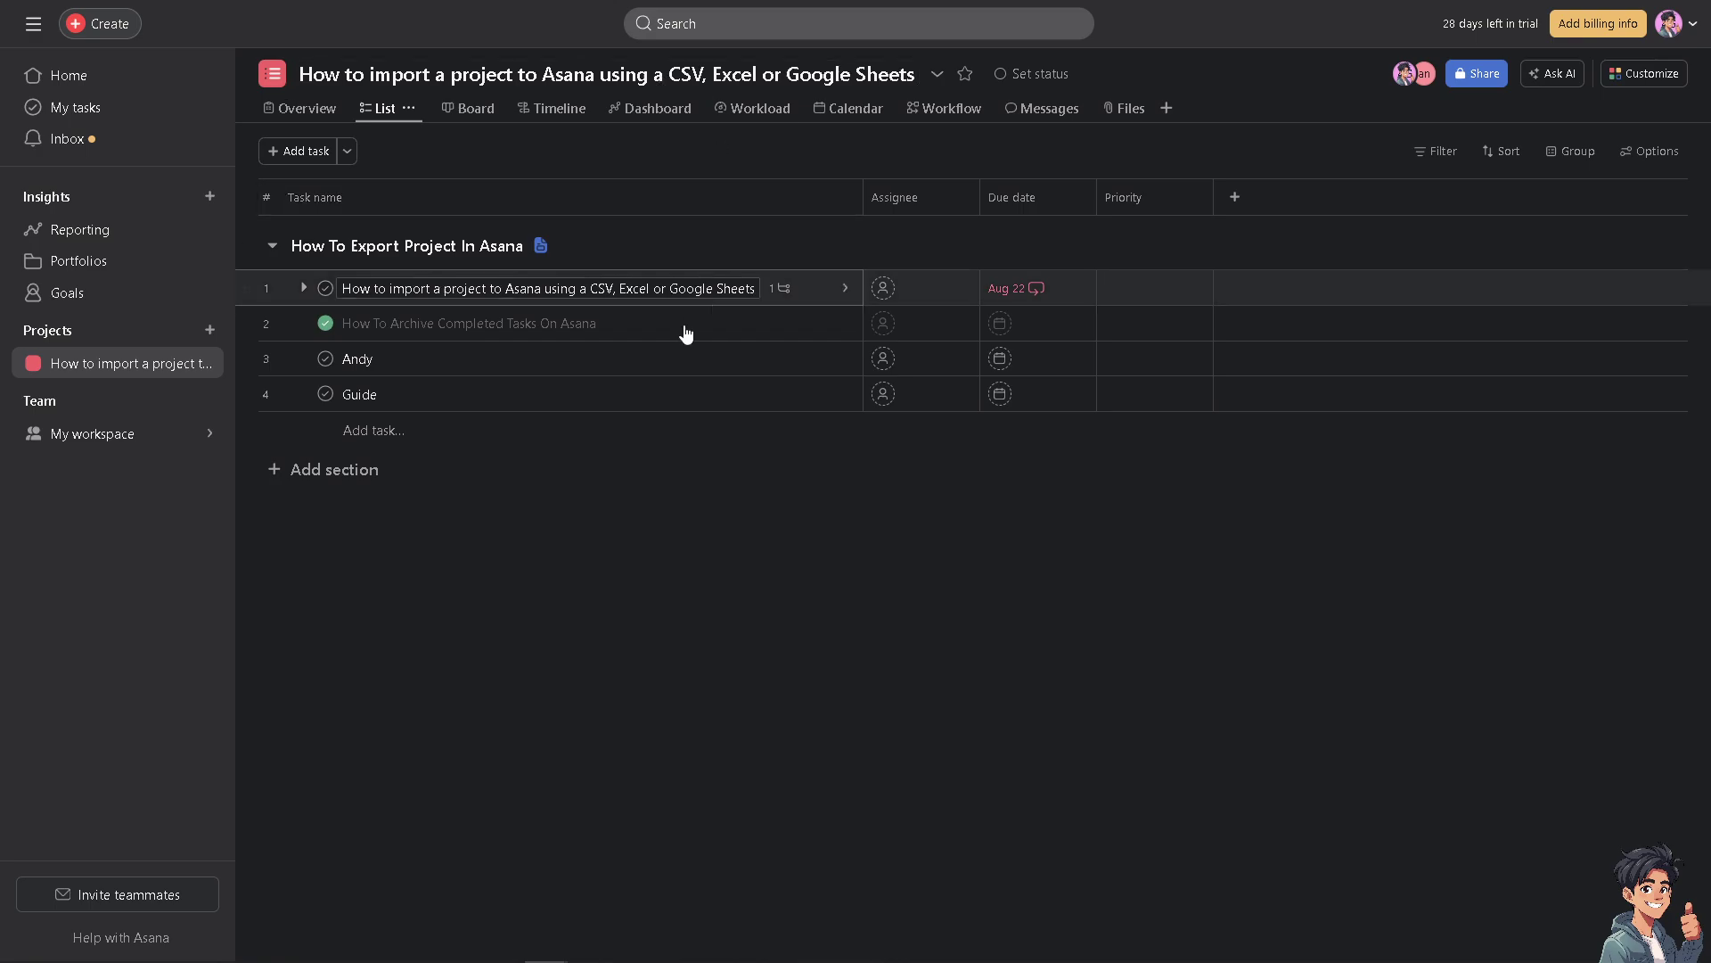
pyautogui.click(845, 288)
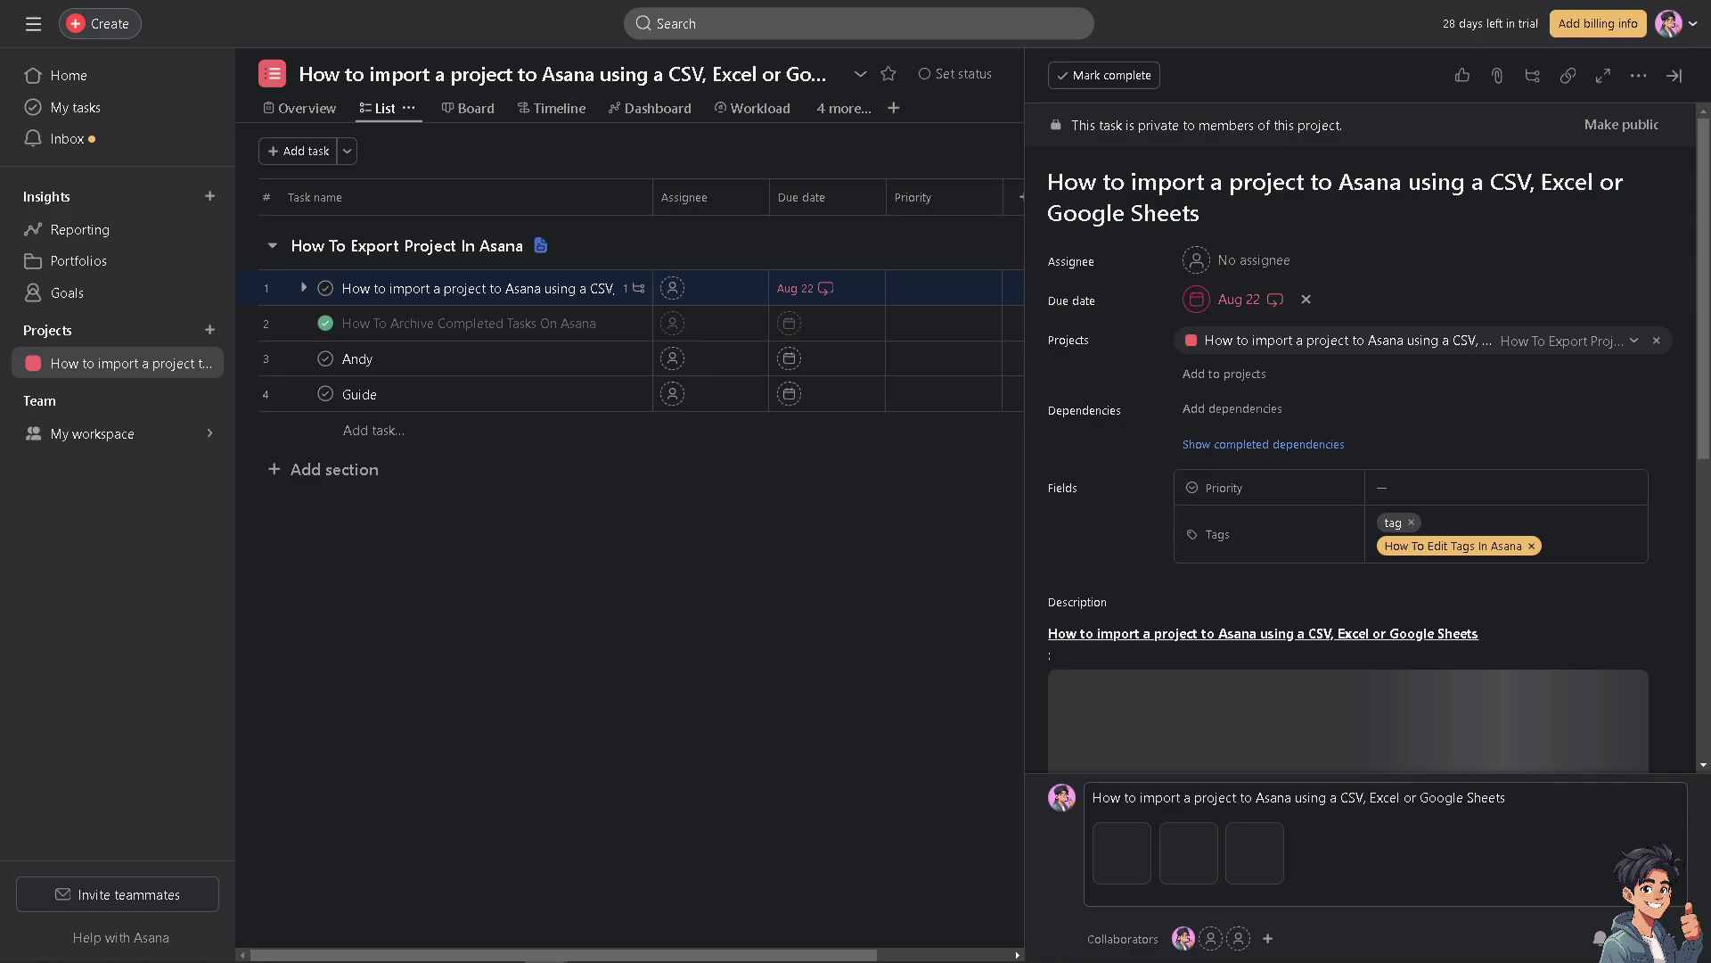
pyautogui.scroll(-3, 1352, 612)
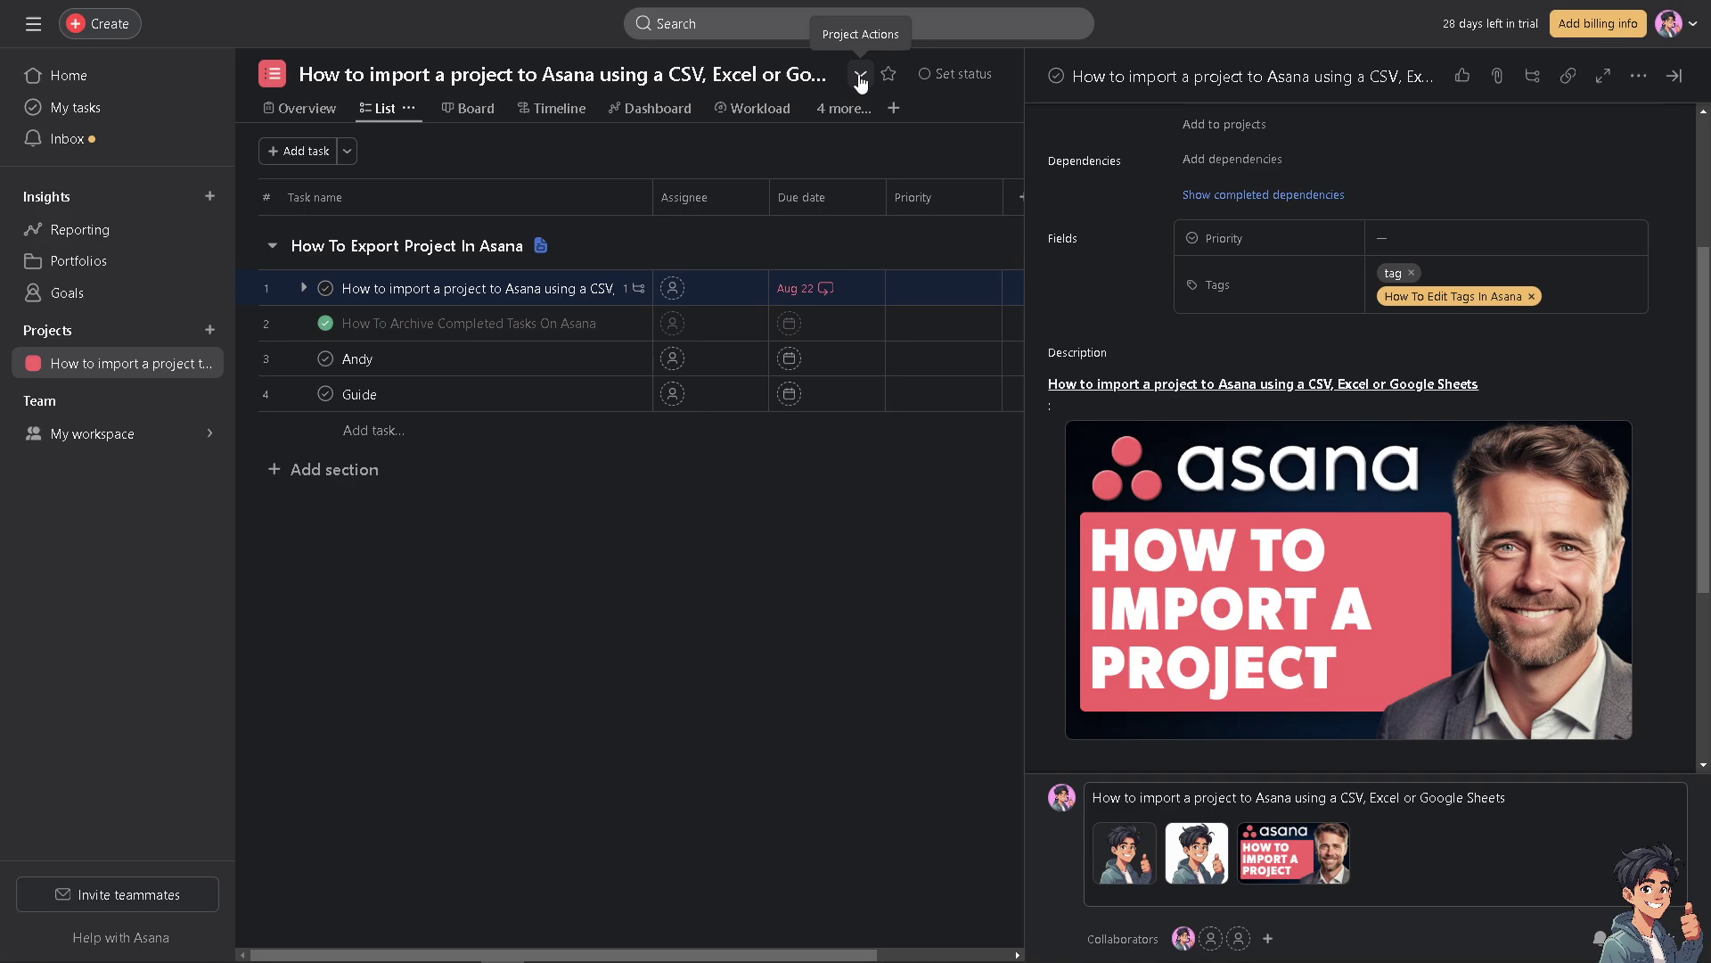
# Start a CSV import from the project title menu and bring up the file picker.
pyautogui.click(861, 79)
pyautogui.moveTo(683, 416)
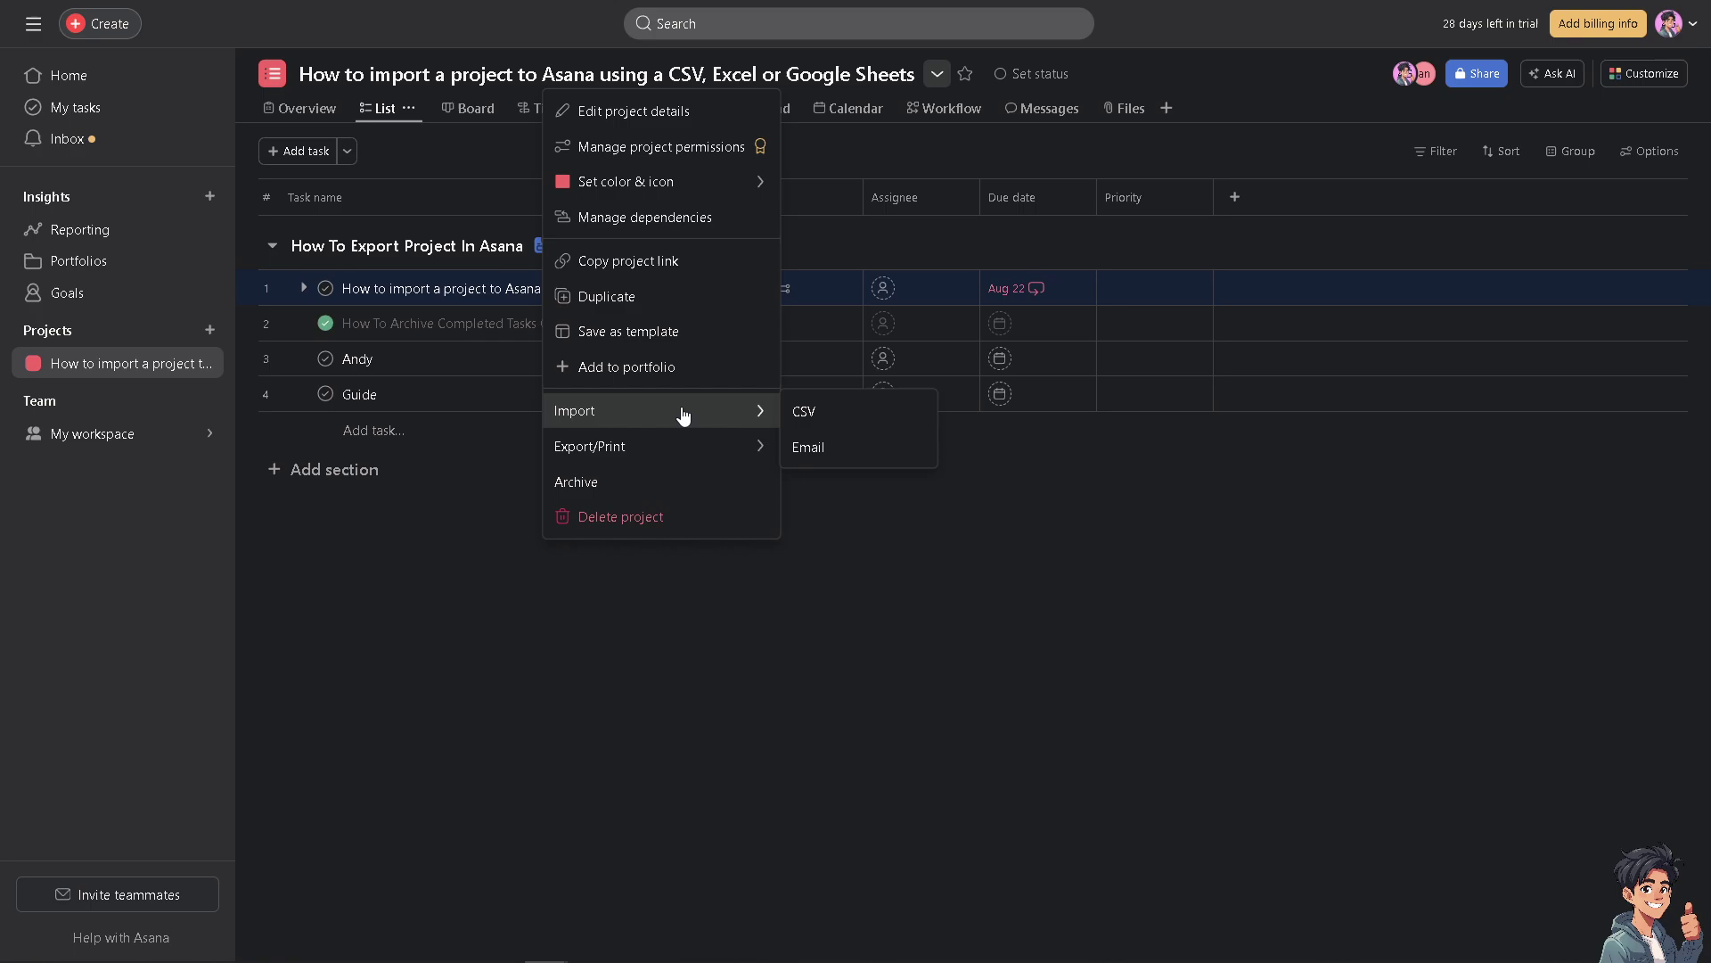
pyautogui.click(844, 417)
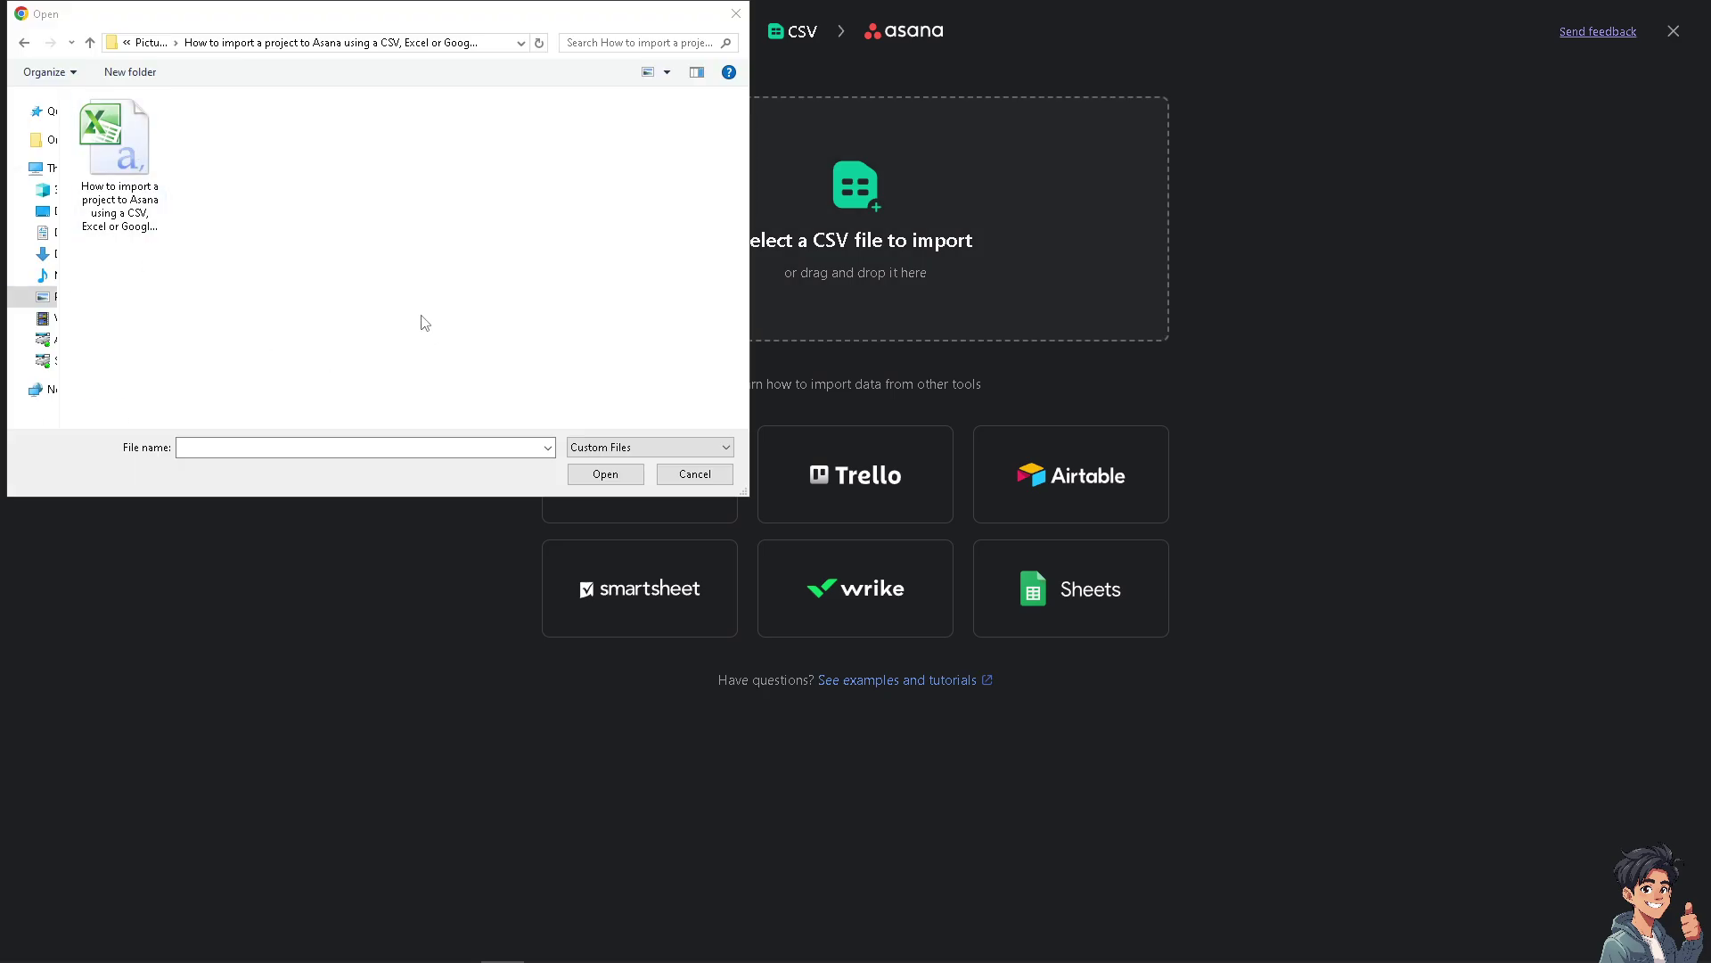
# Load the 'How to import a project to Asana' CSV and open its column mappings for editing.
pyautogui.click(119, 156)
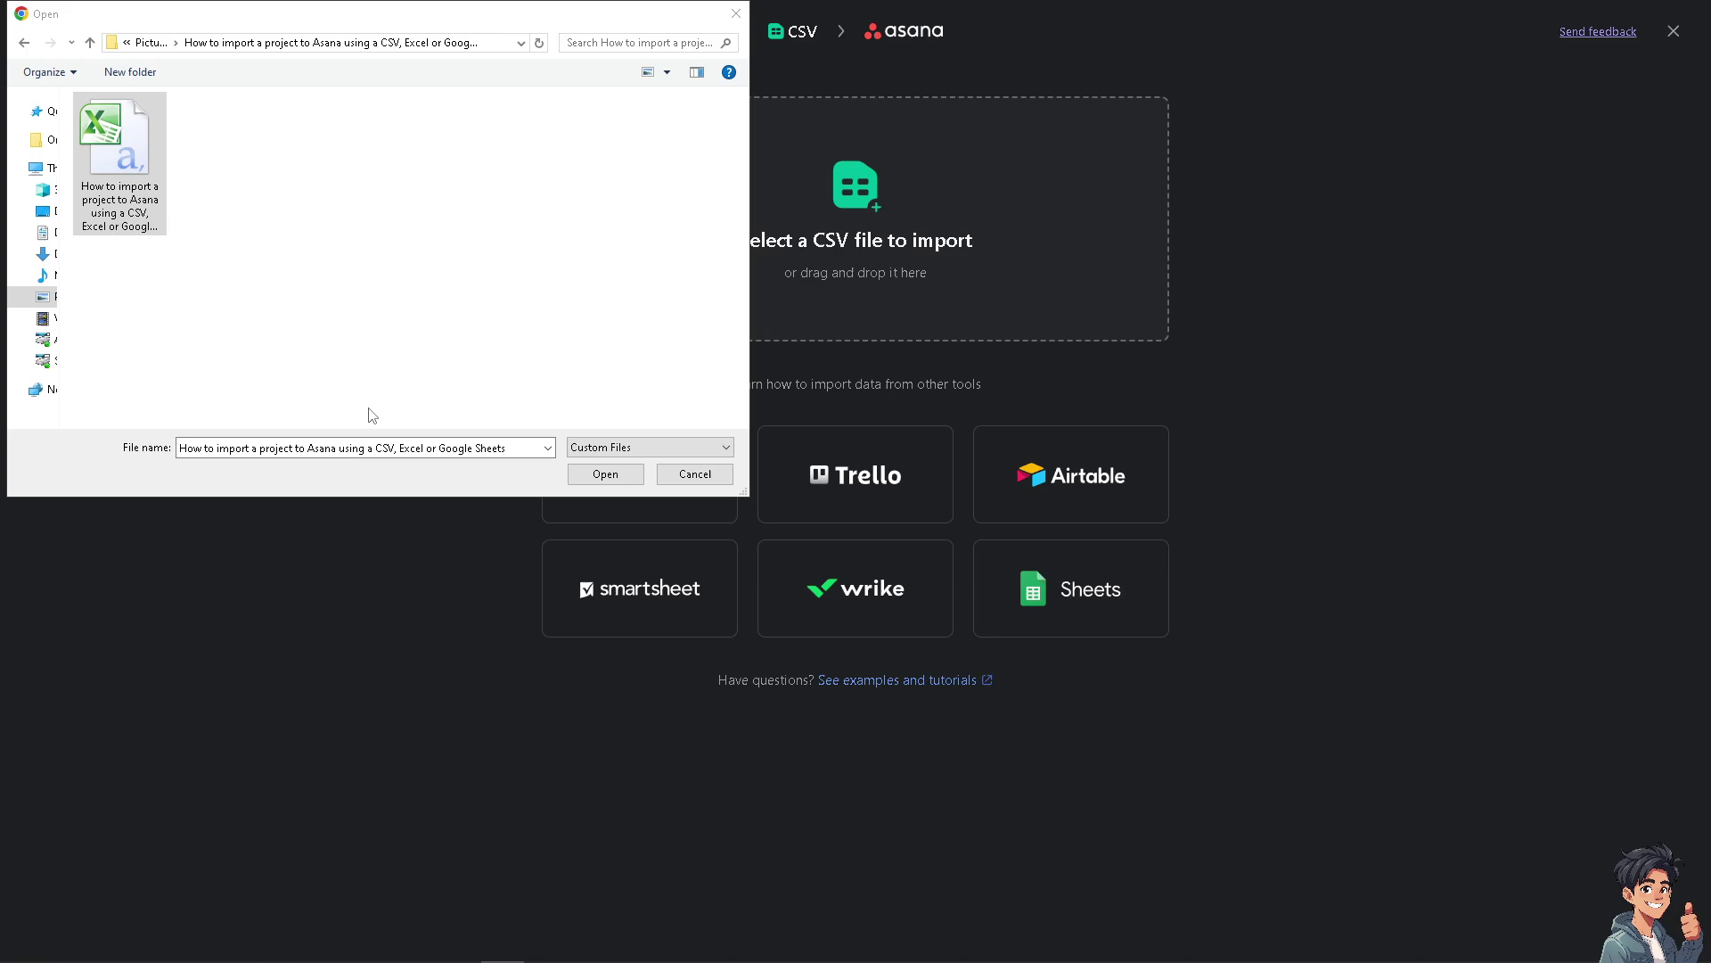
pyautogui.click(603, 475)
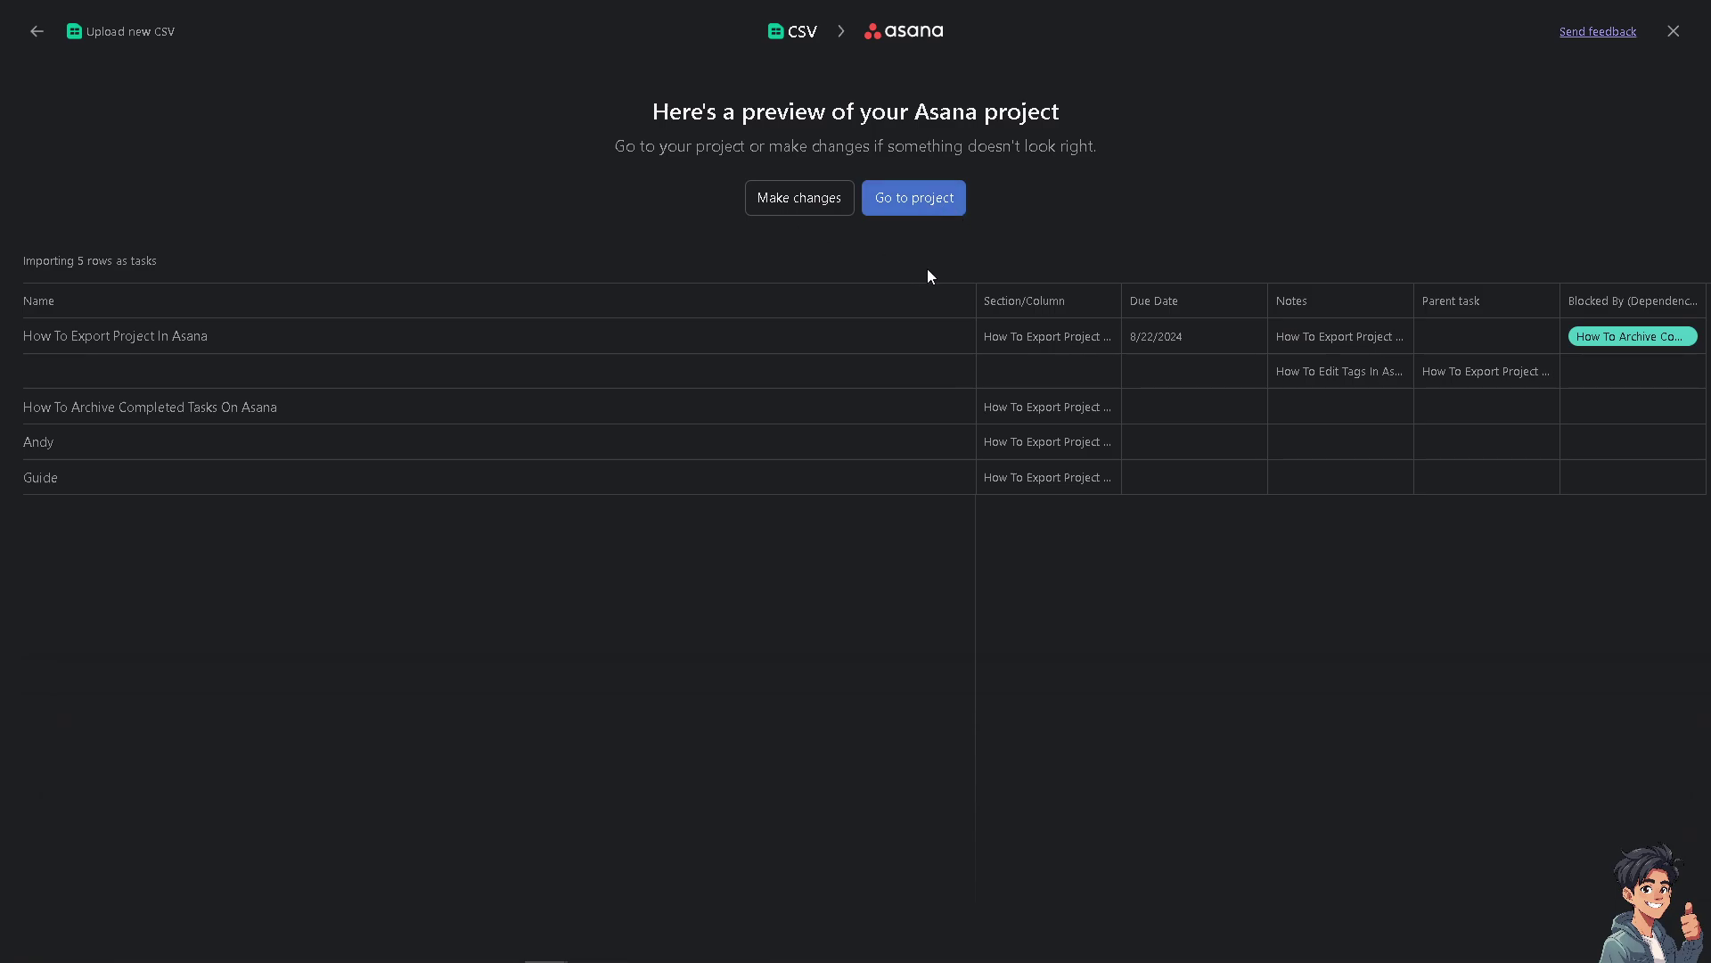
pyautogui.click(801, 201)
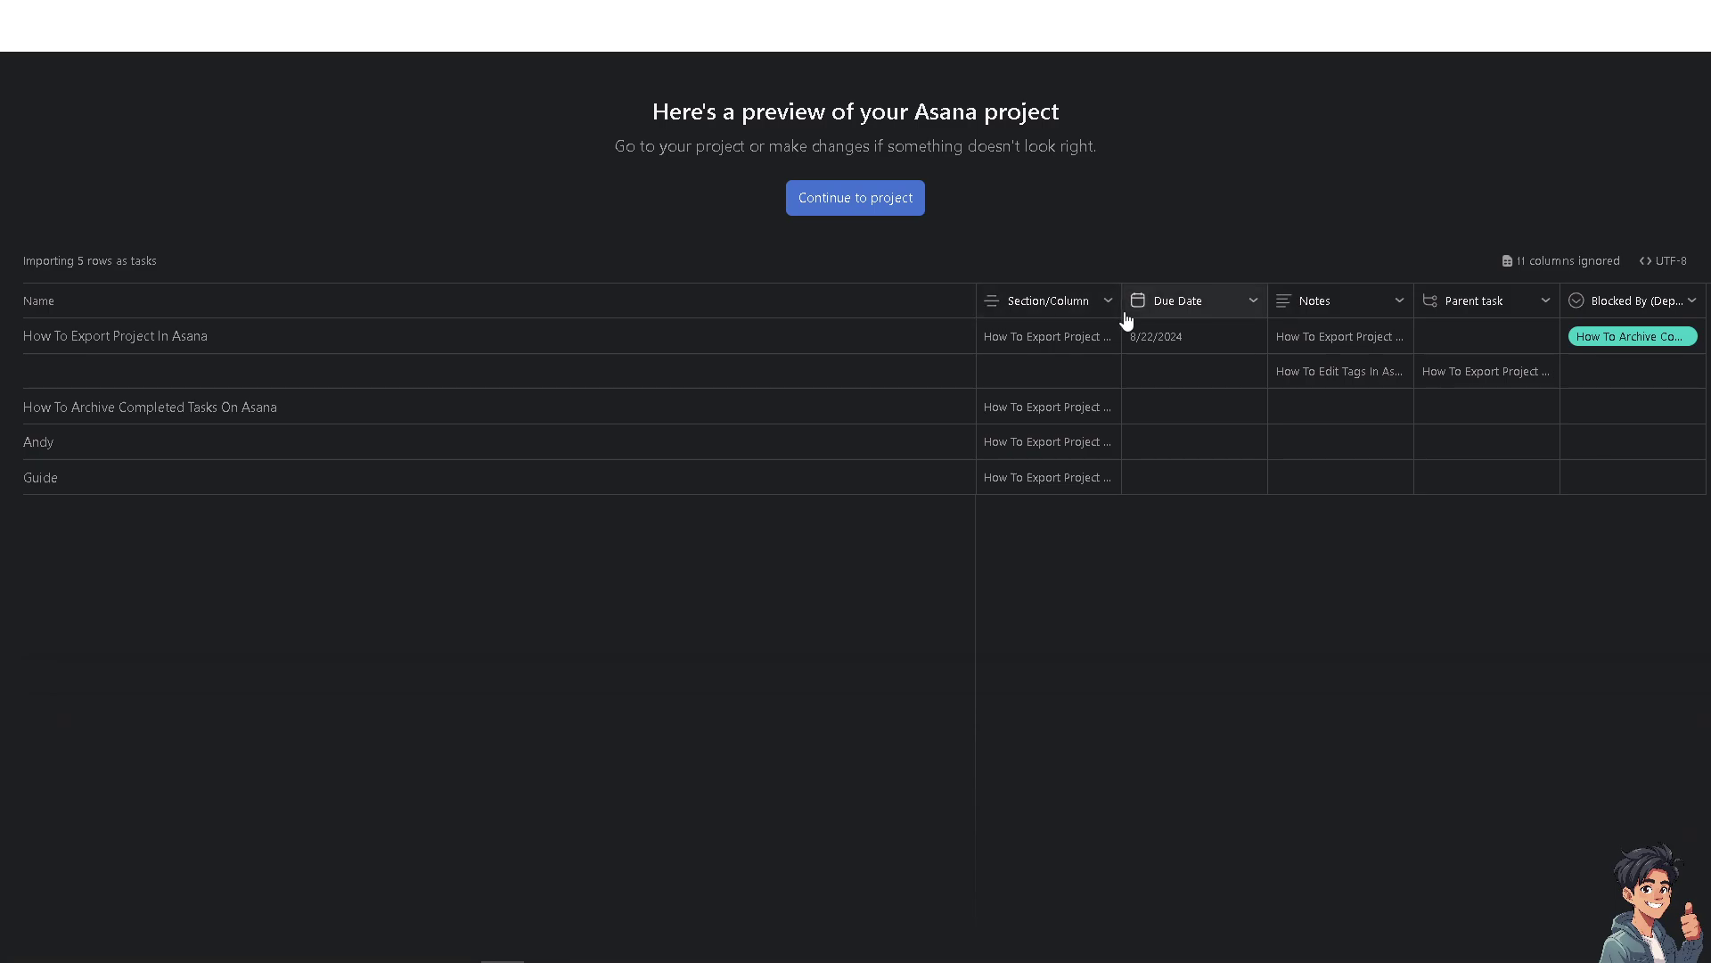
# Map Section/Column to a multi-select field and Due Date to the start date.
pyautogui.click(1111, 305)
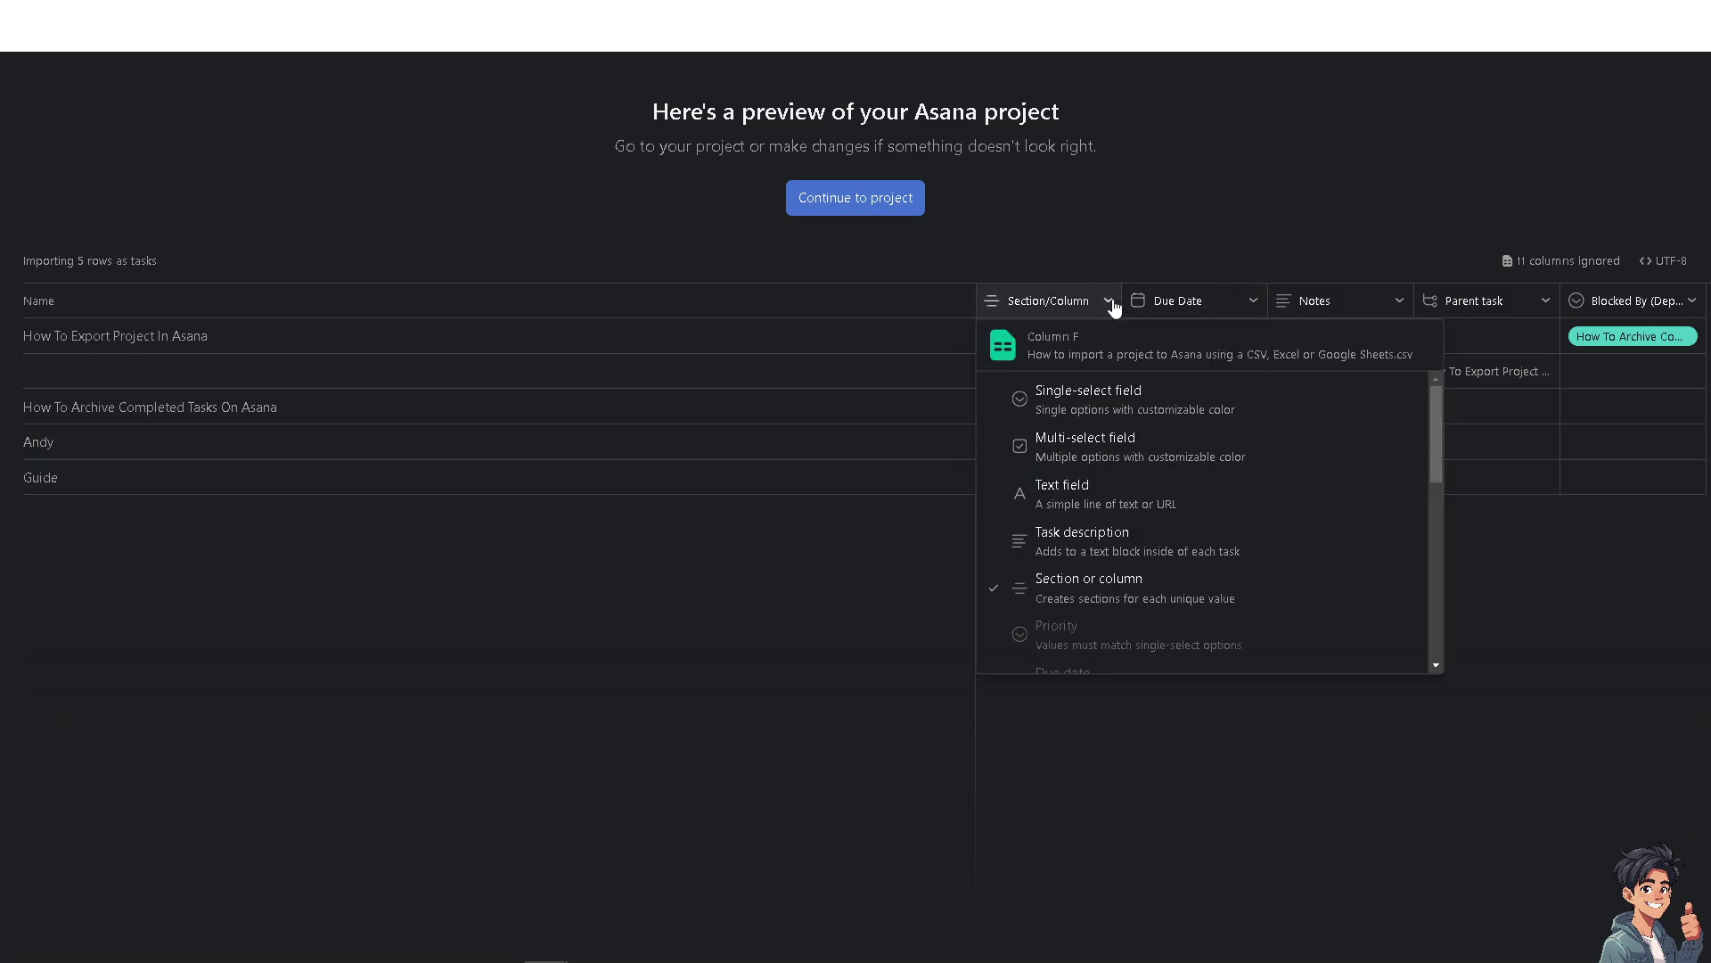
pyautogui.click(1127, 454)
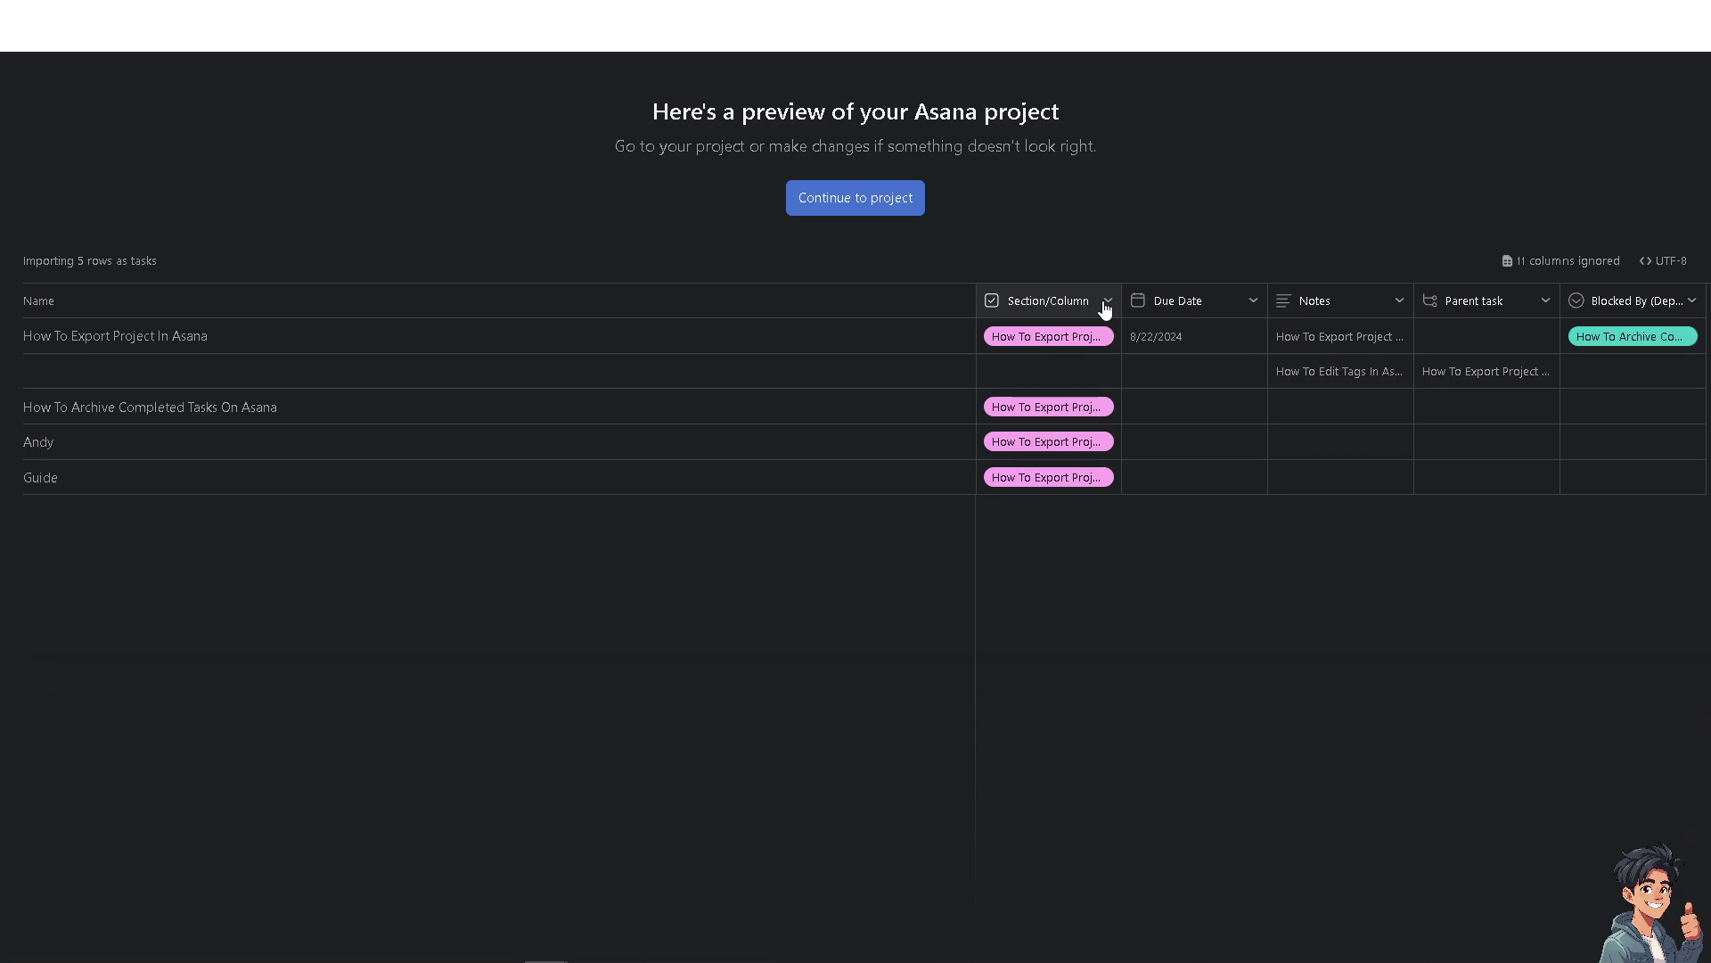
pyautogui.click(1249, 311)
pyautogui.click(1088, 563)
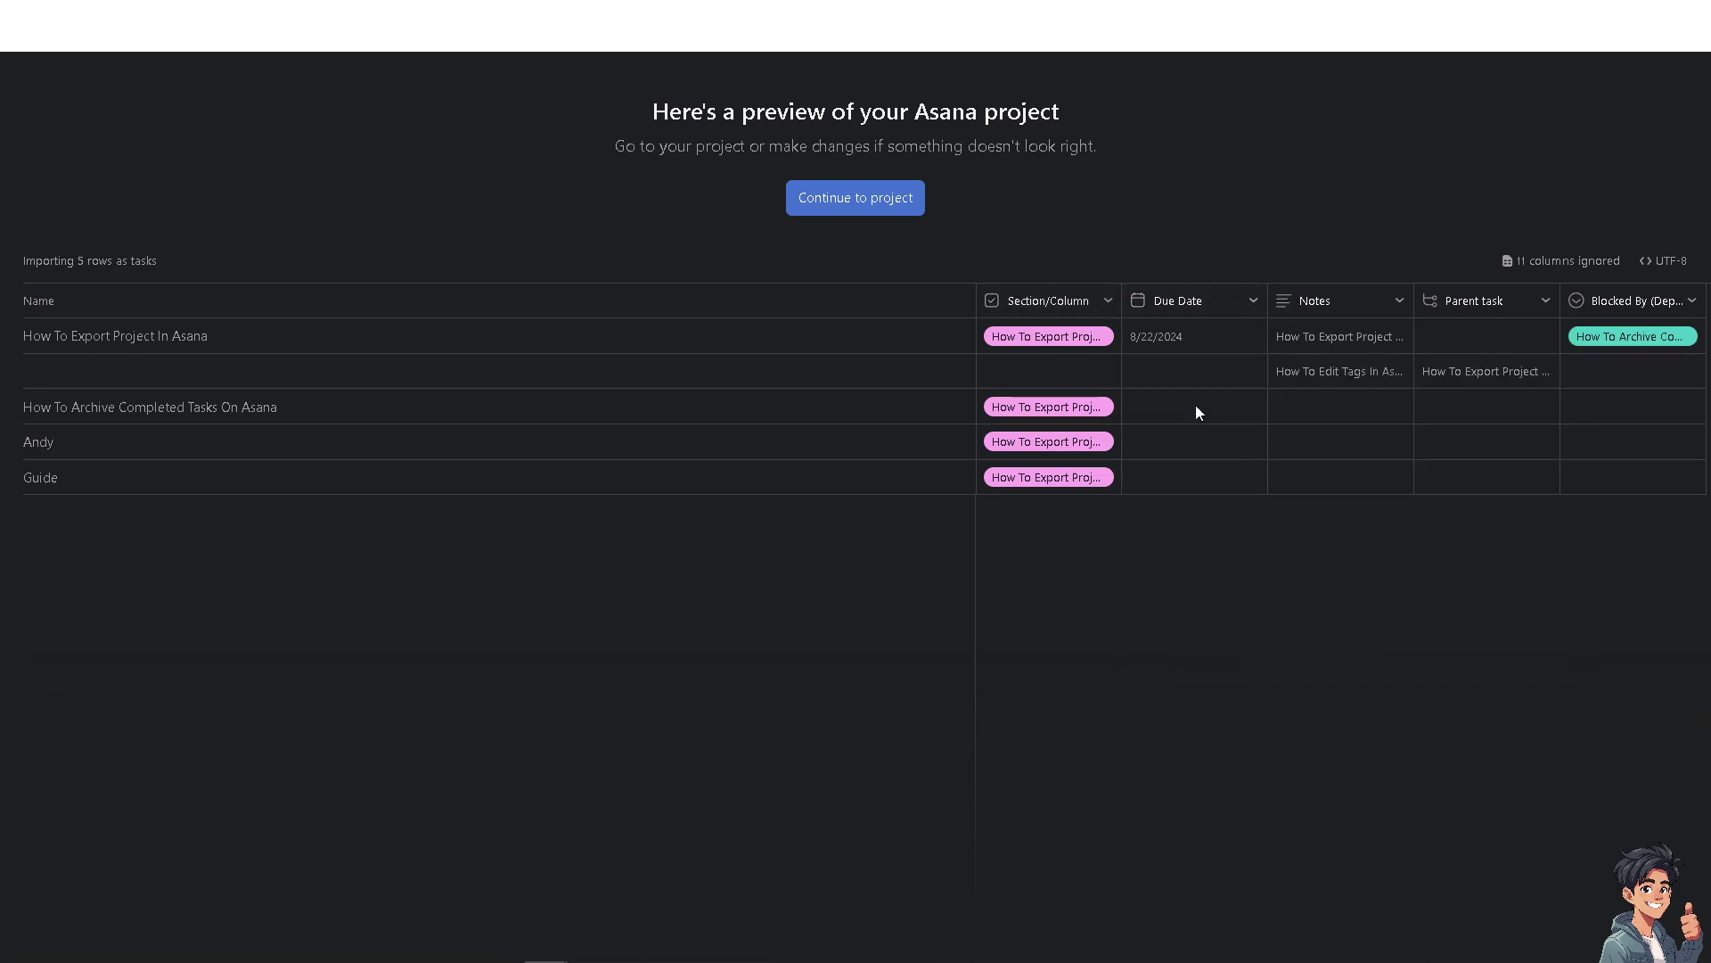
pyautogui.click(1253, 302)
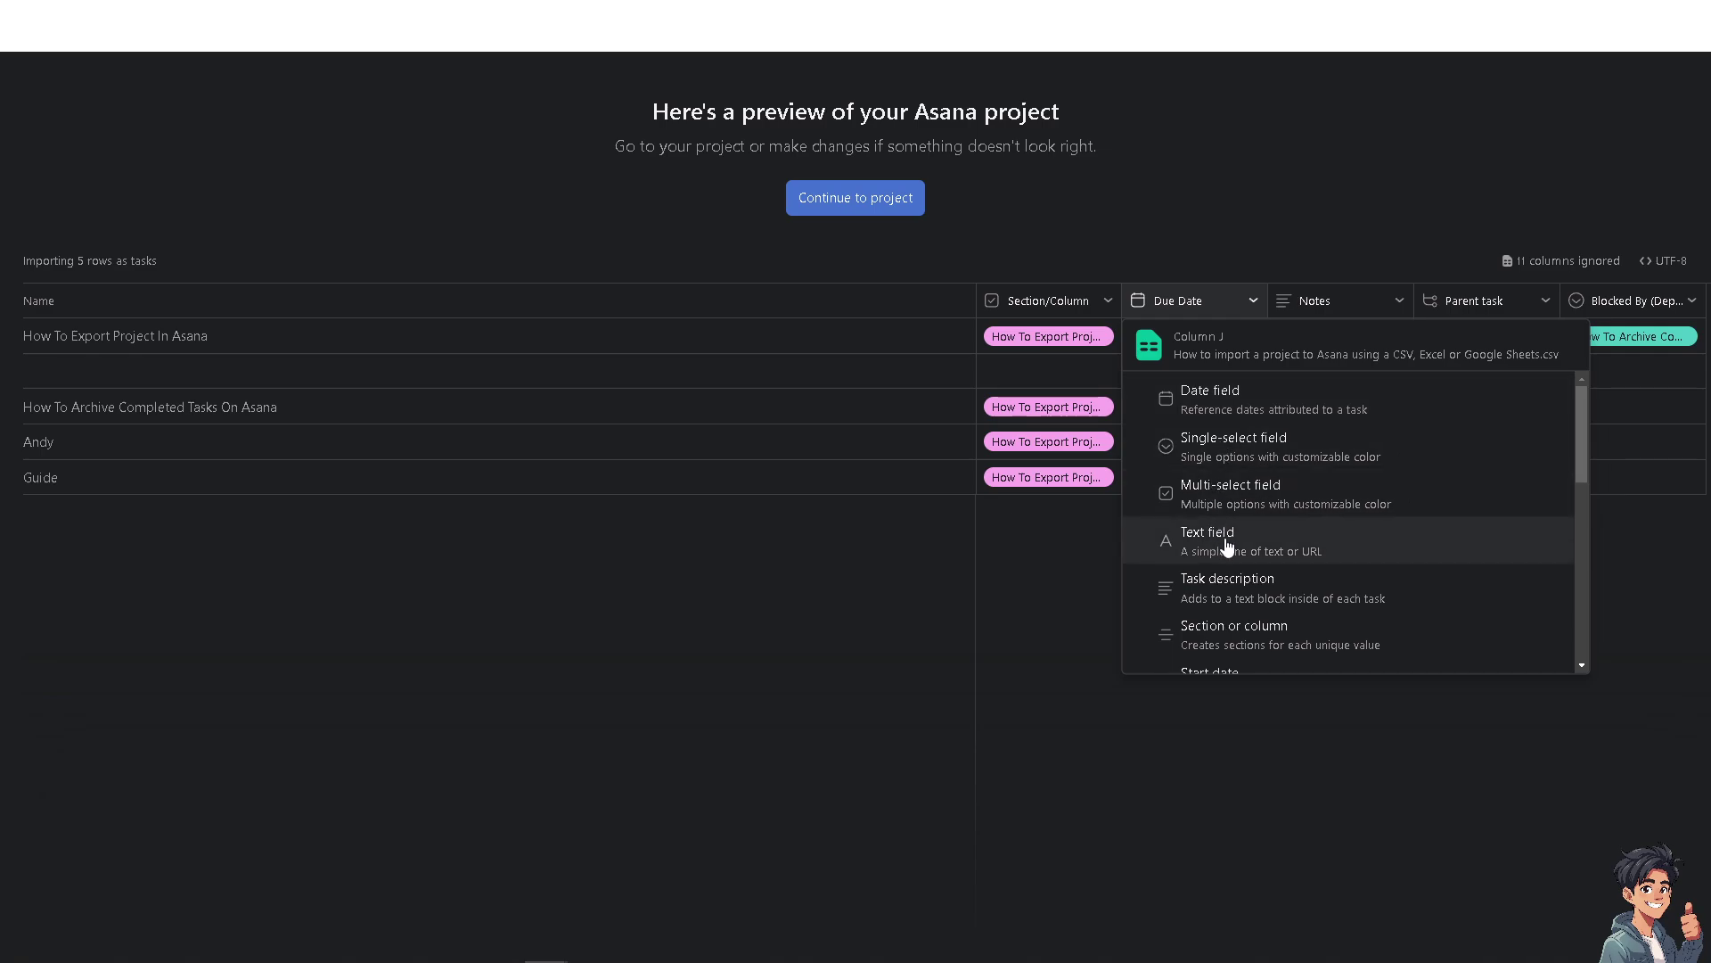
pyautogui.scroll(-1, 1257, 635)
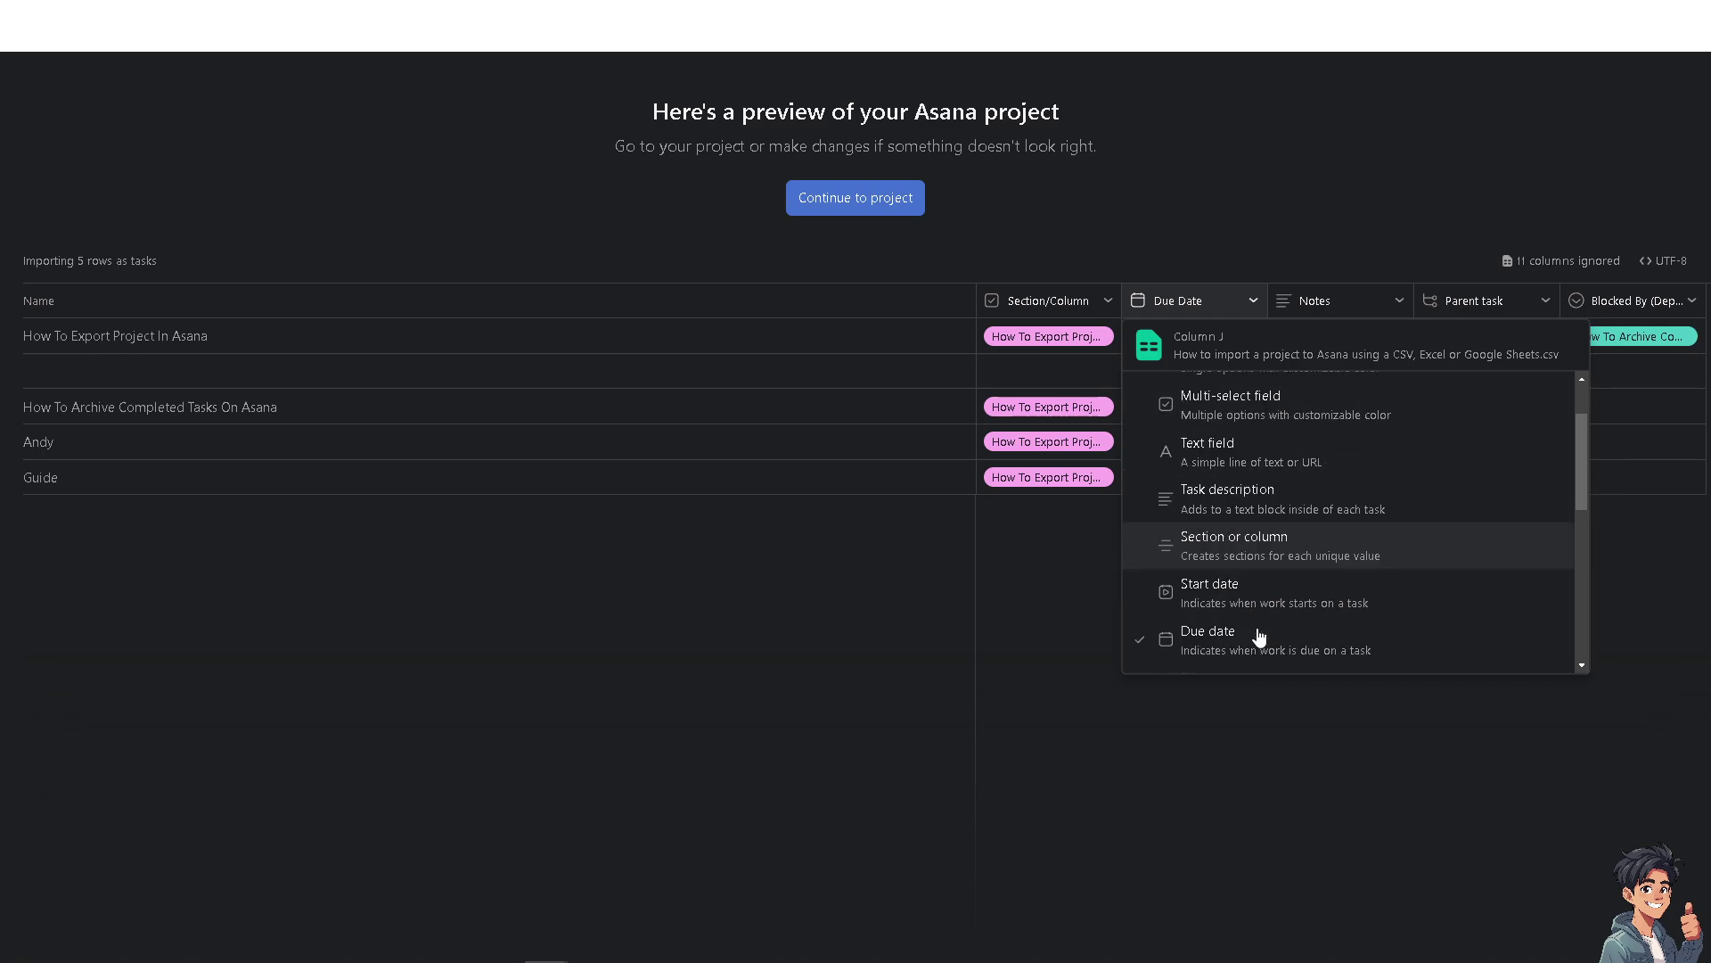
pyautogui.click(1227, 604)
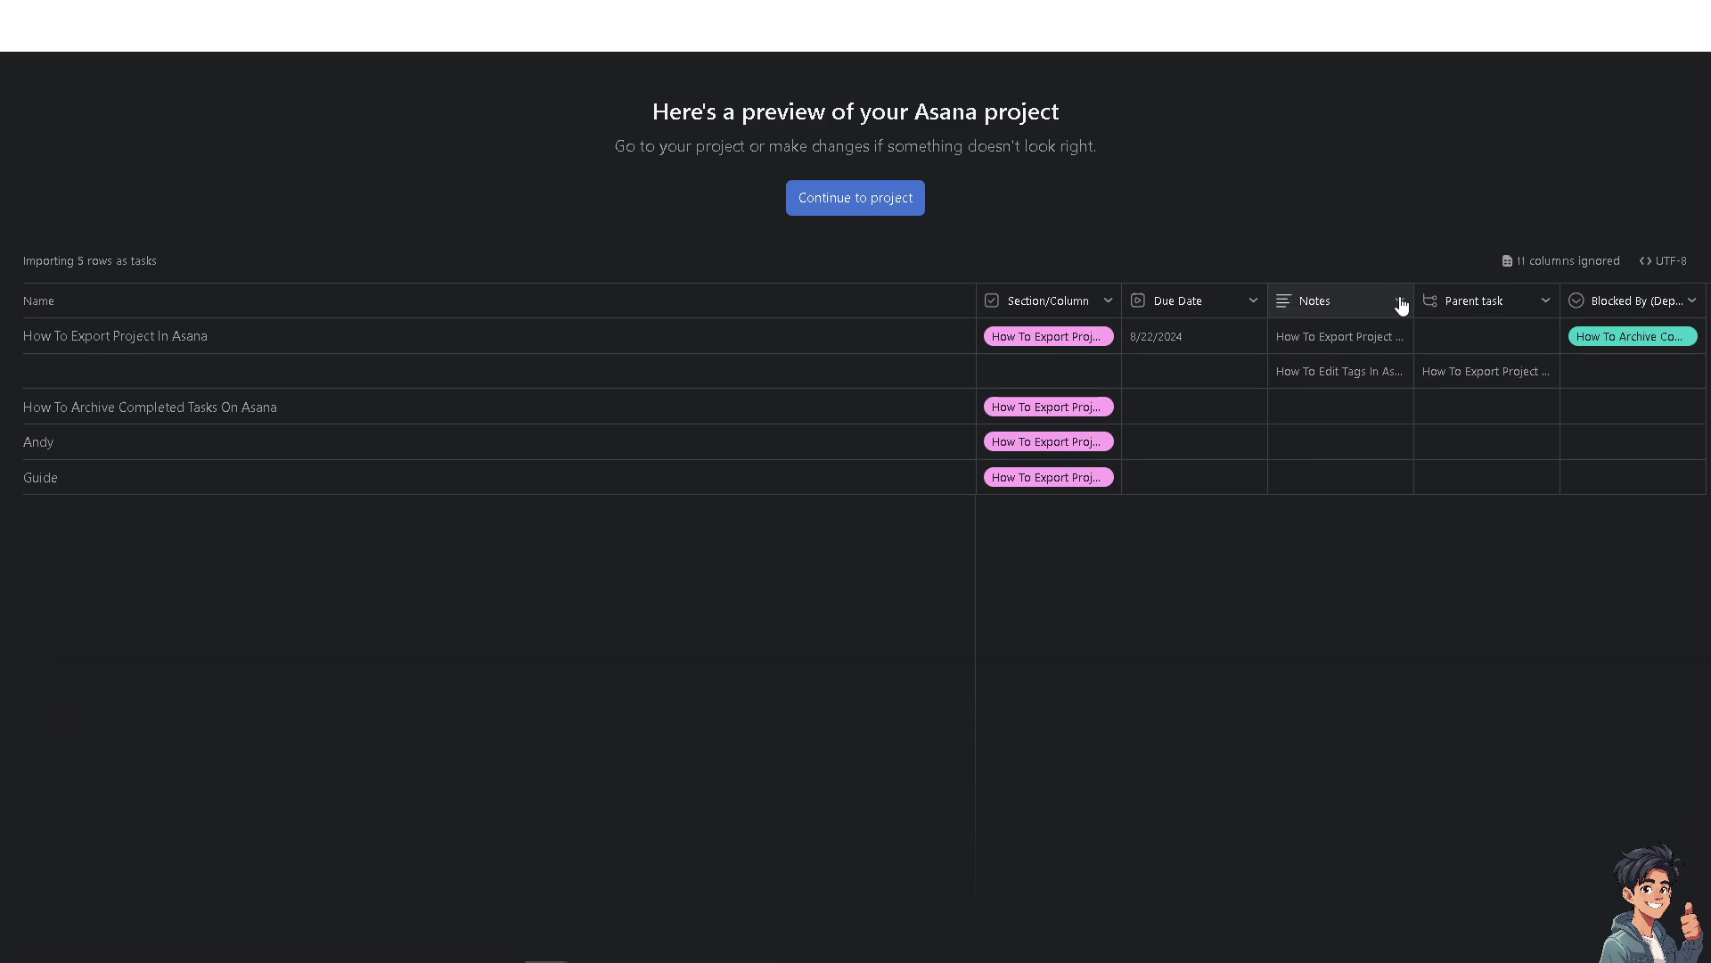
# Keep Parent task as 'Subtask of' and Blocked By as a single-select field.
pyautogui.click(1540, 303)
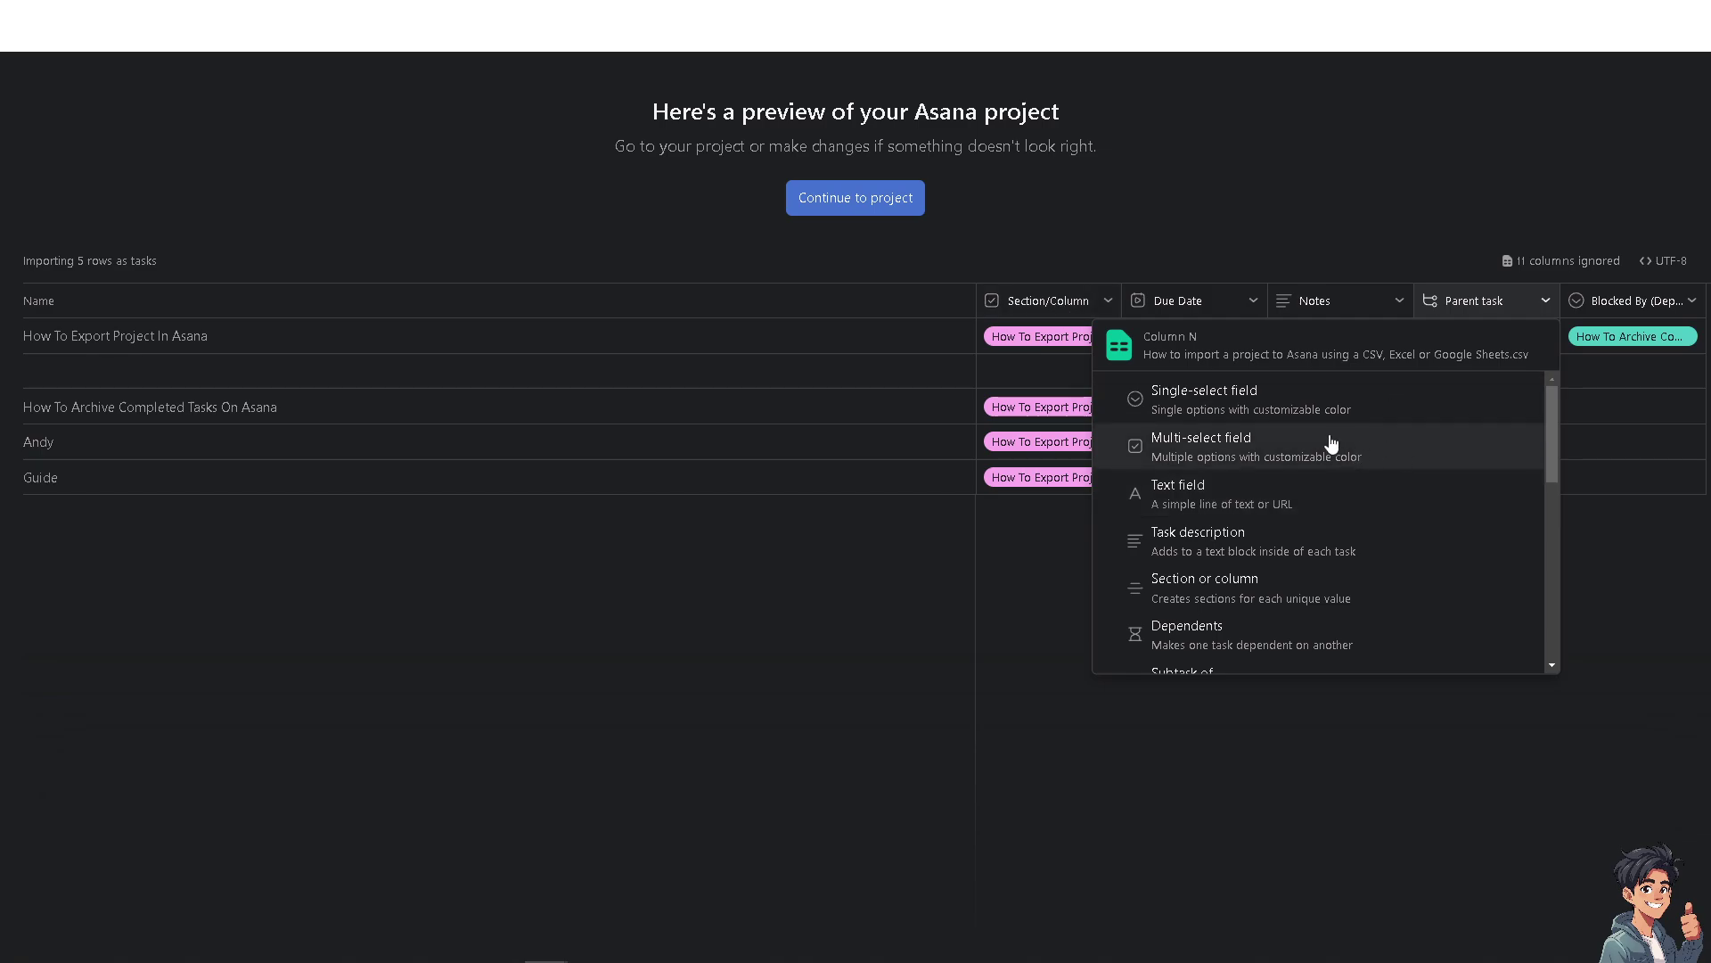
pyautogui.scroll(-3, 1328, 535)
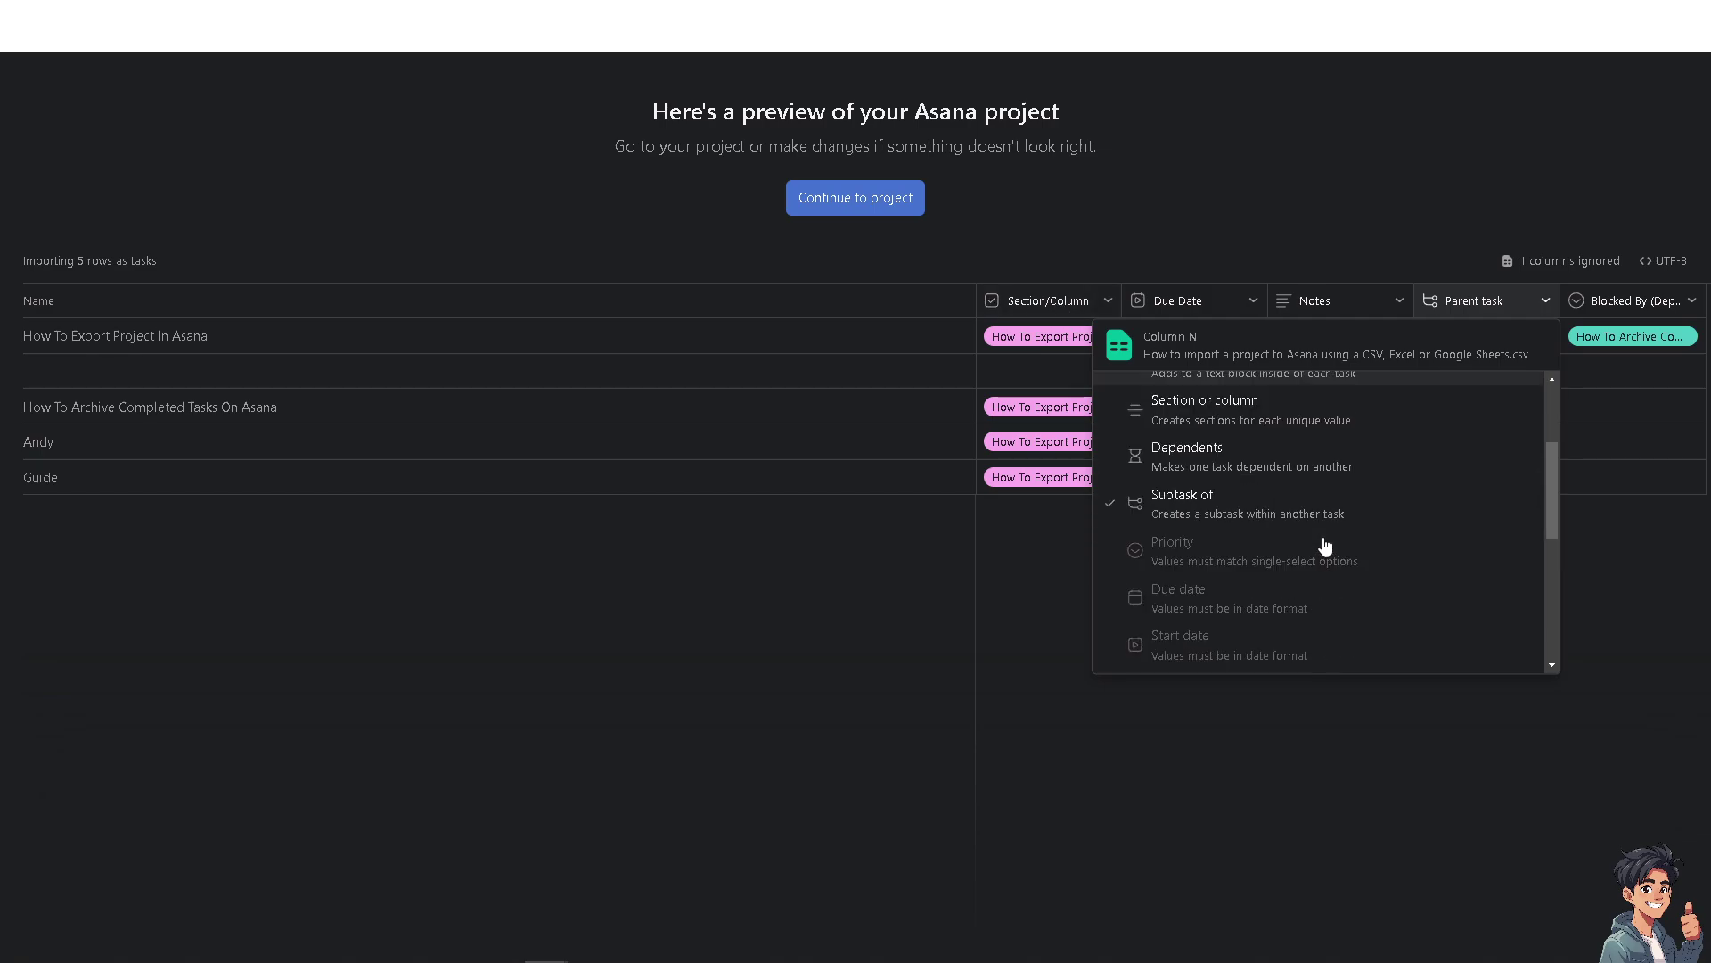
pyautogui.click(1634, 494)
pyautogui.click(1672, 304)
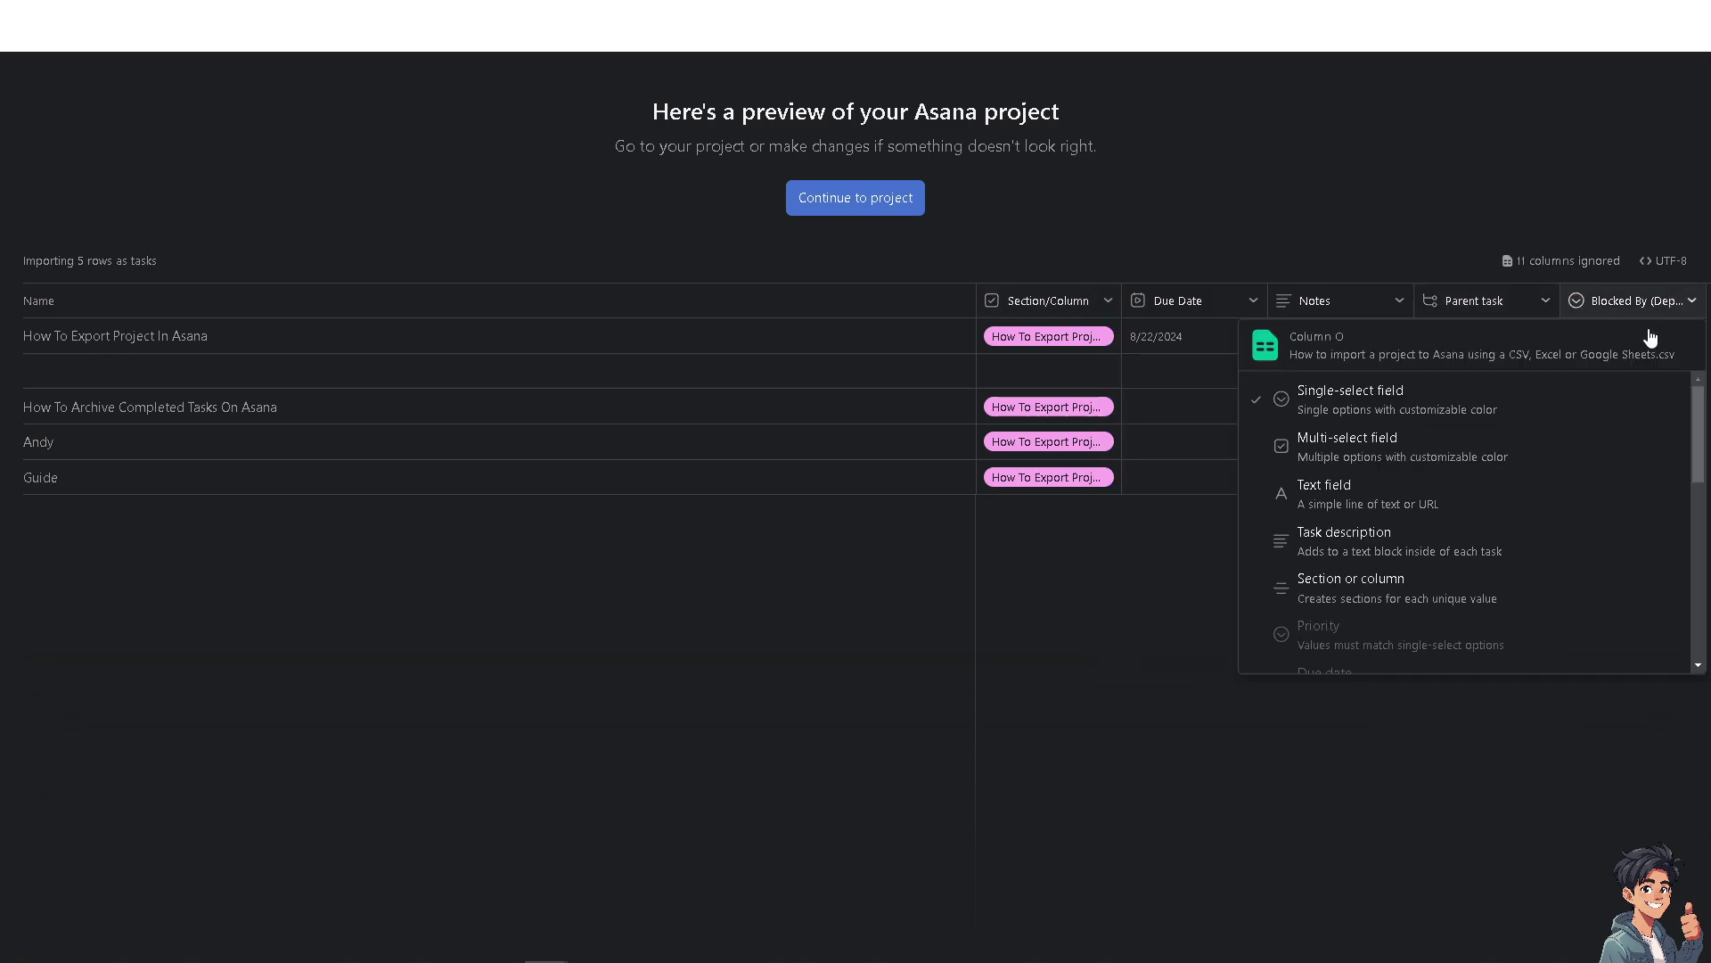
pyautogui.click(1180, 599)
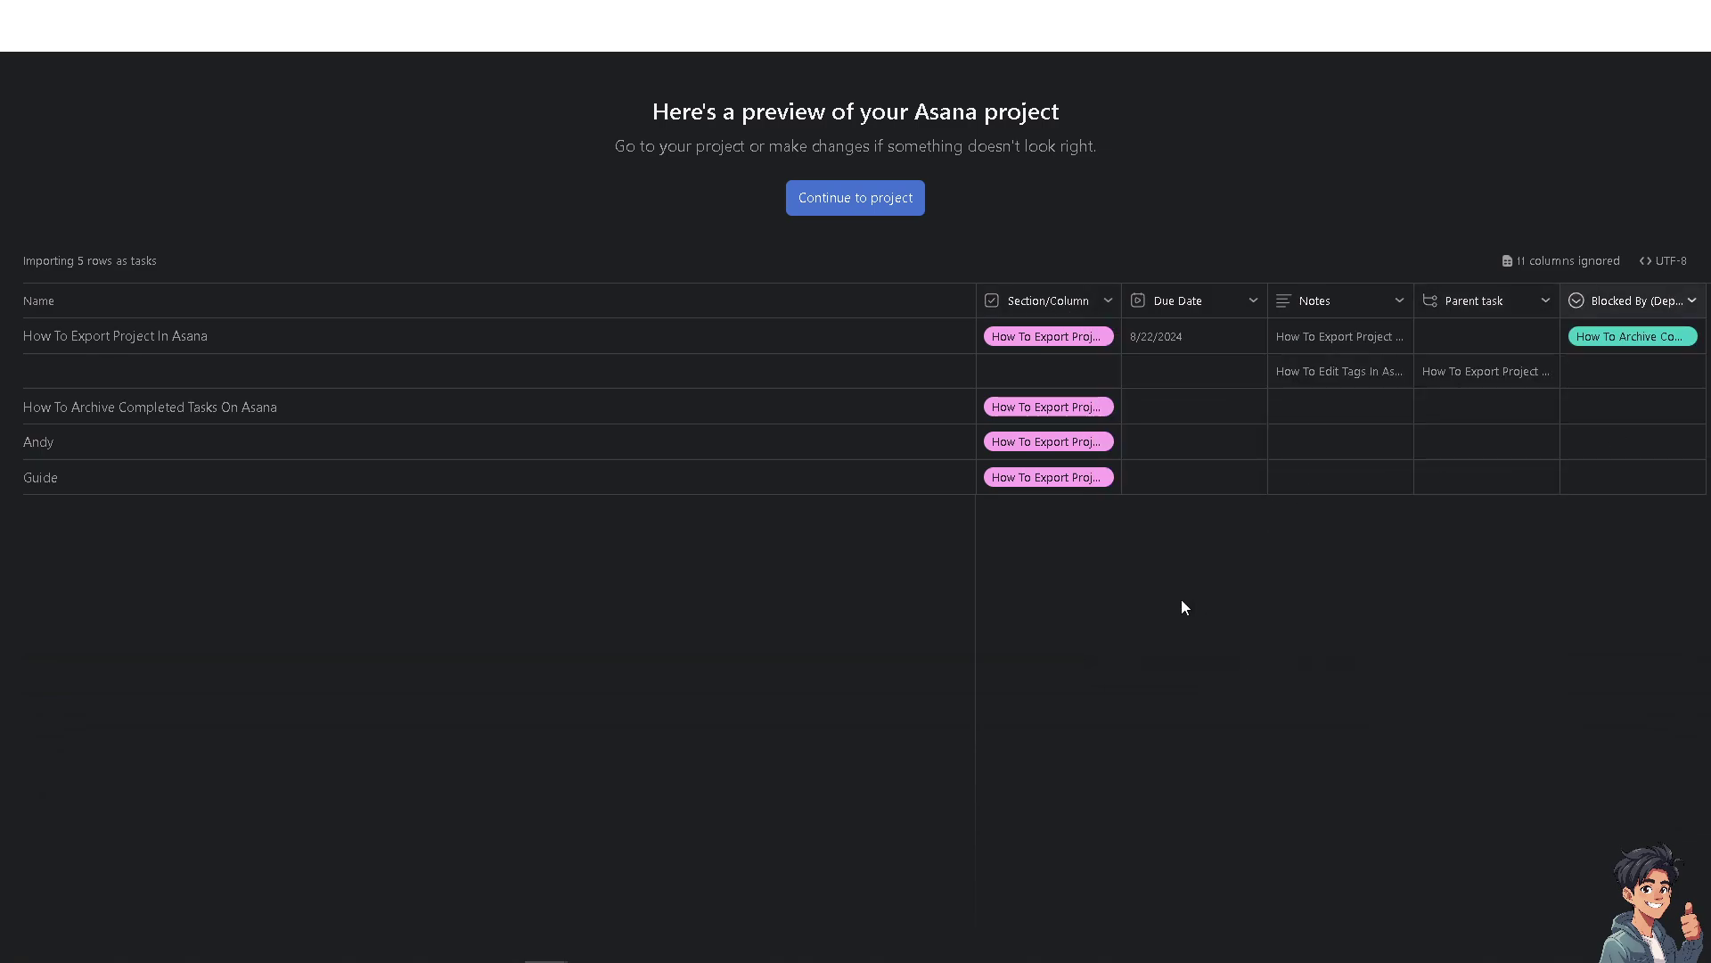
# Continue to the project to import the 5 tasks, then start a new project from Create.
pyautogui.click(889, 205)
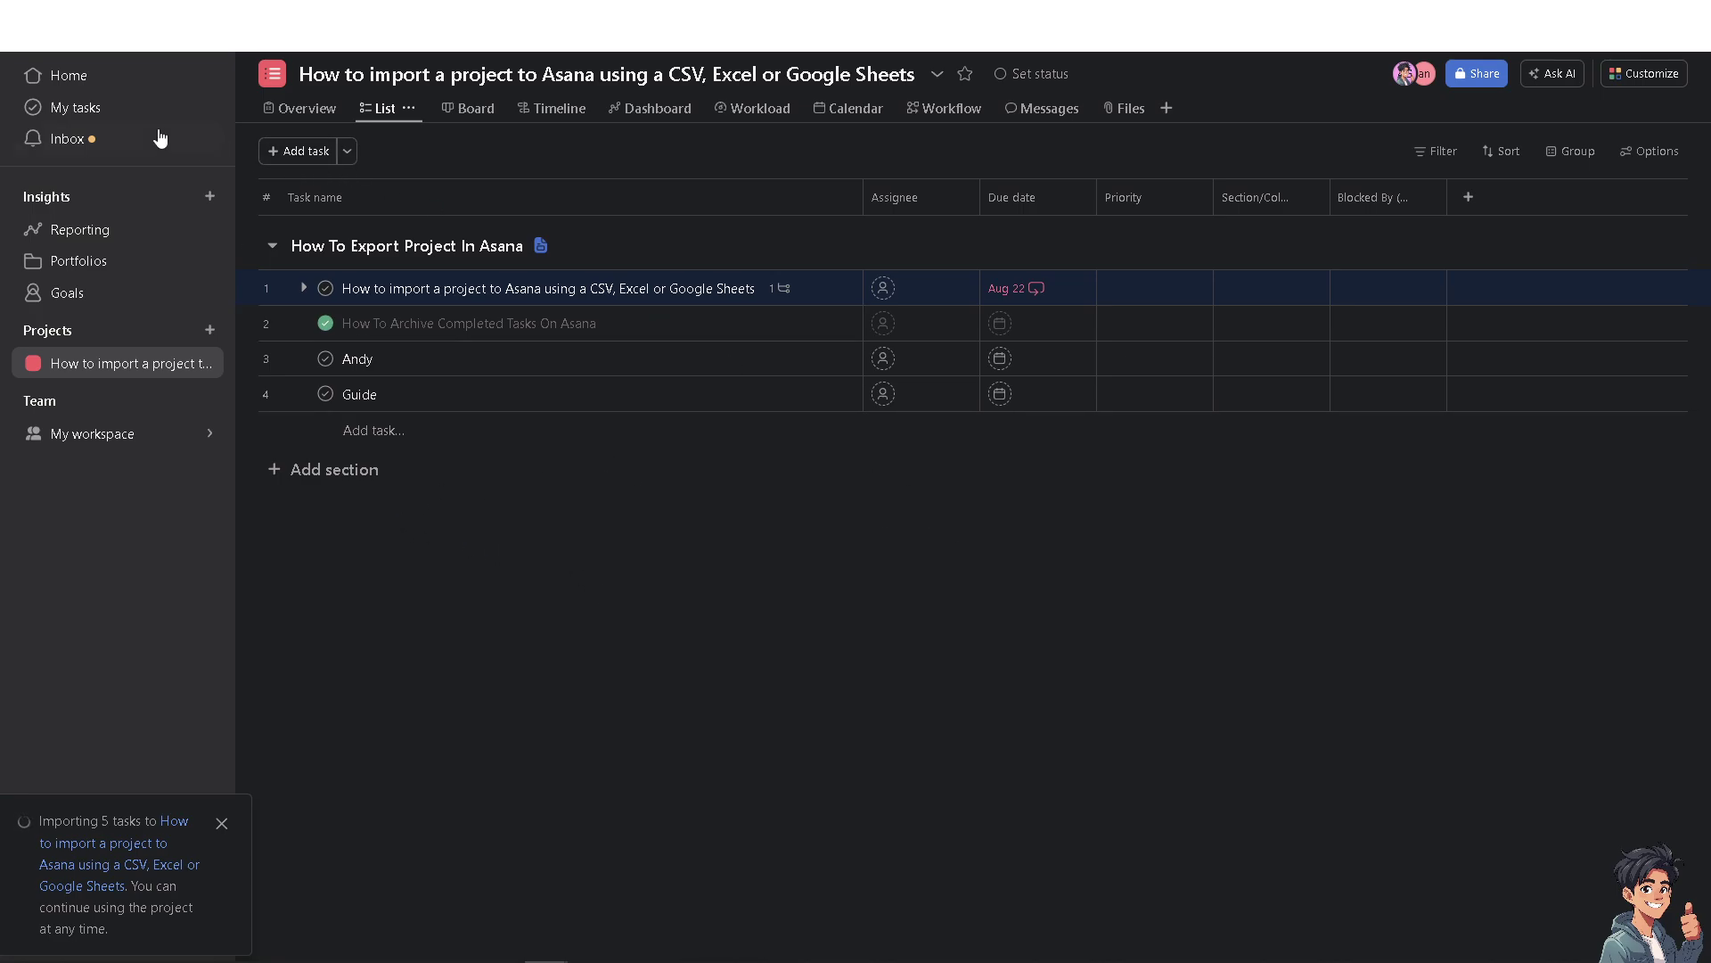
pyautogui.click(170, 22)
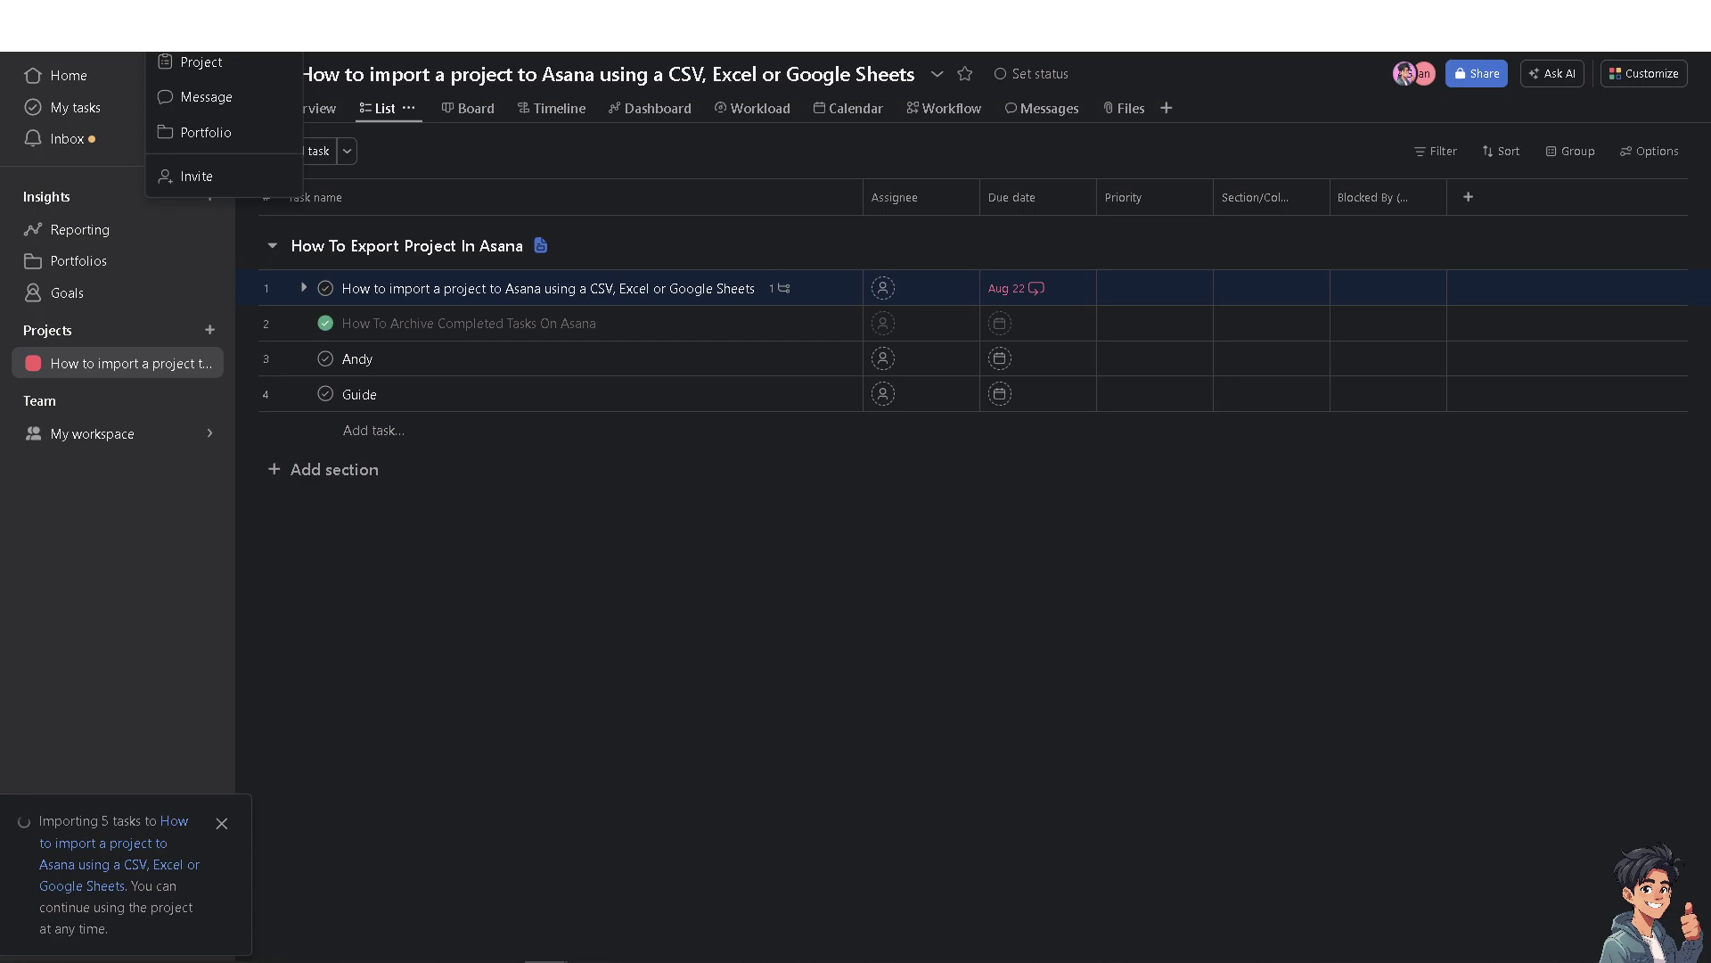
pyautogui.click(244, 63)
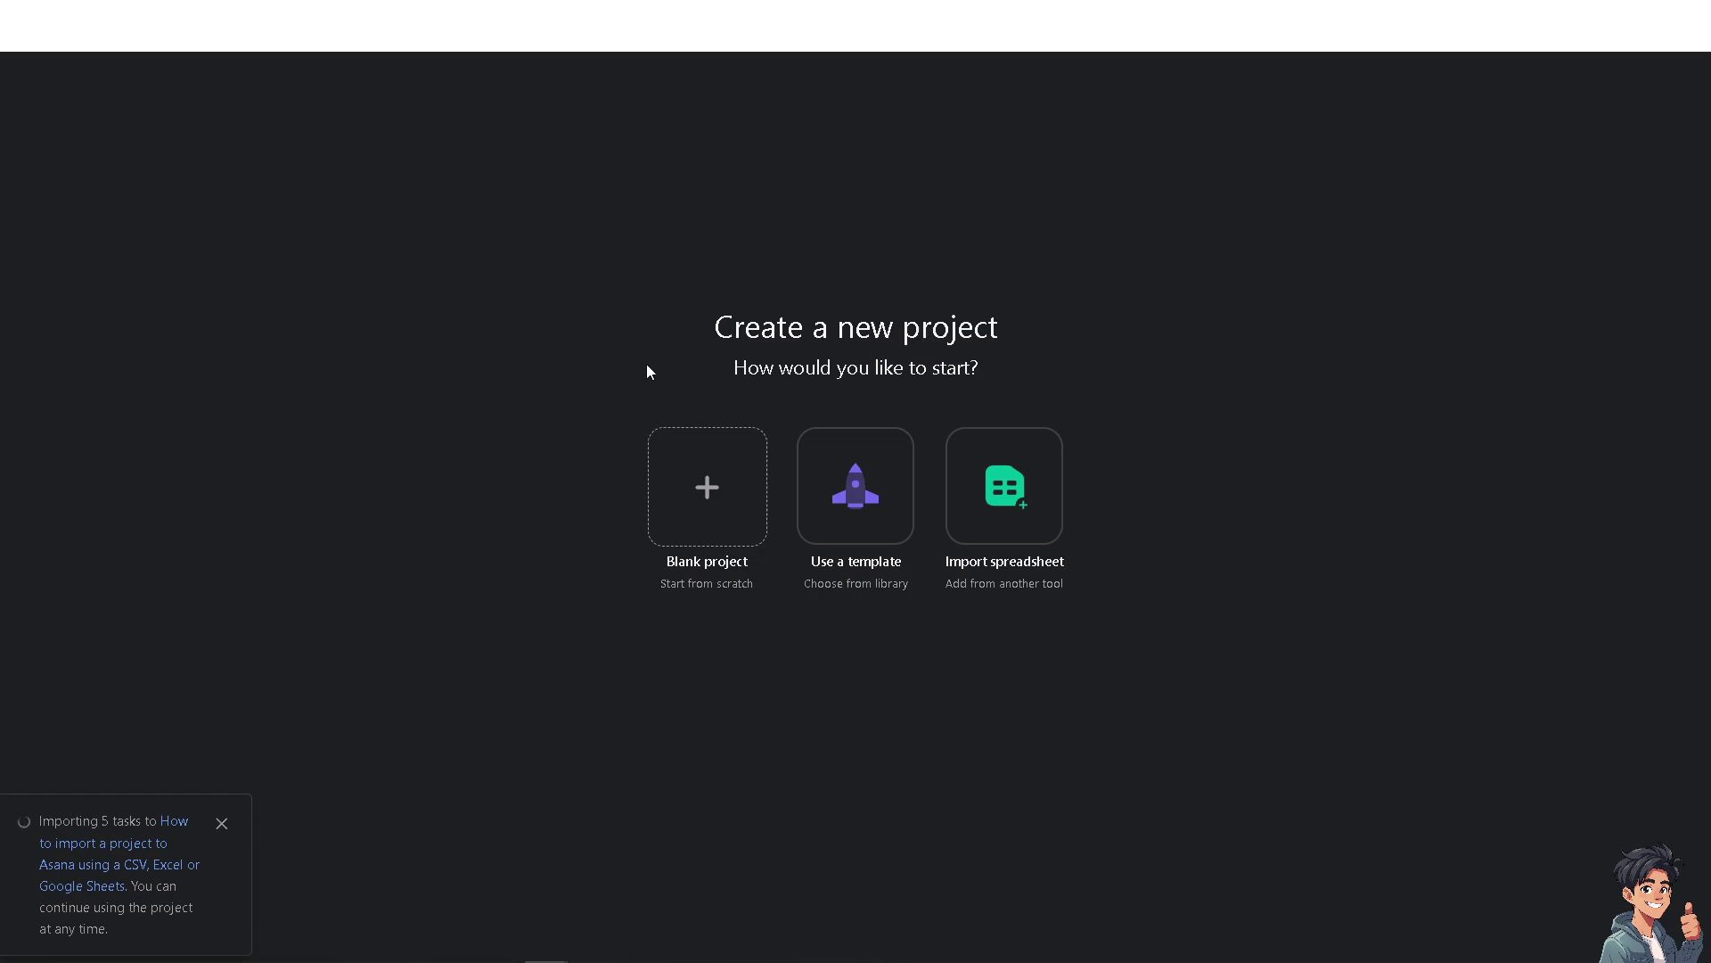
# Set up a spreadsheet-import project named with the tutorial title, privacy kept at My workspace.
pyautogui.click(1007, 489)
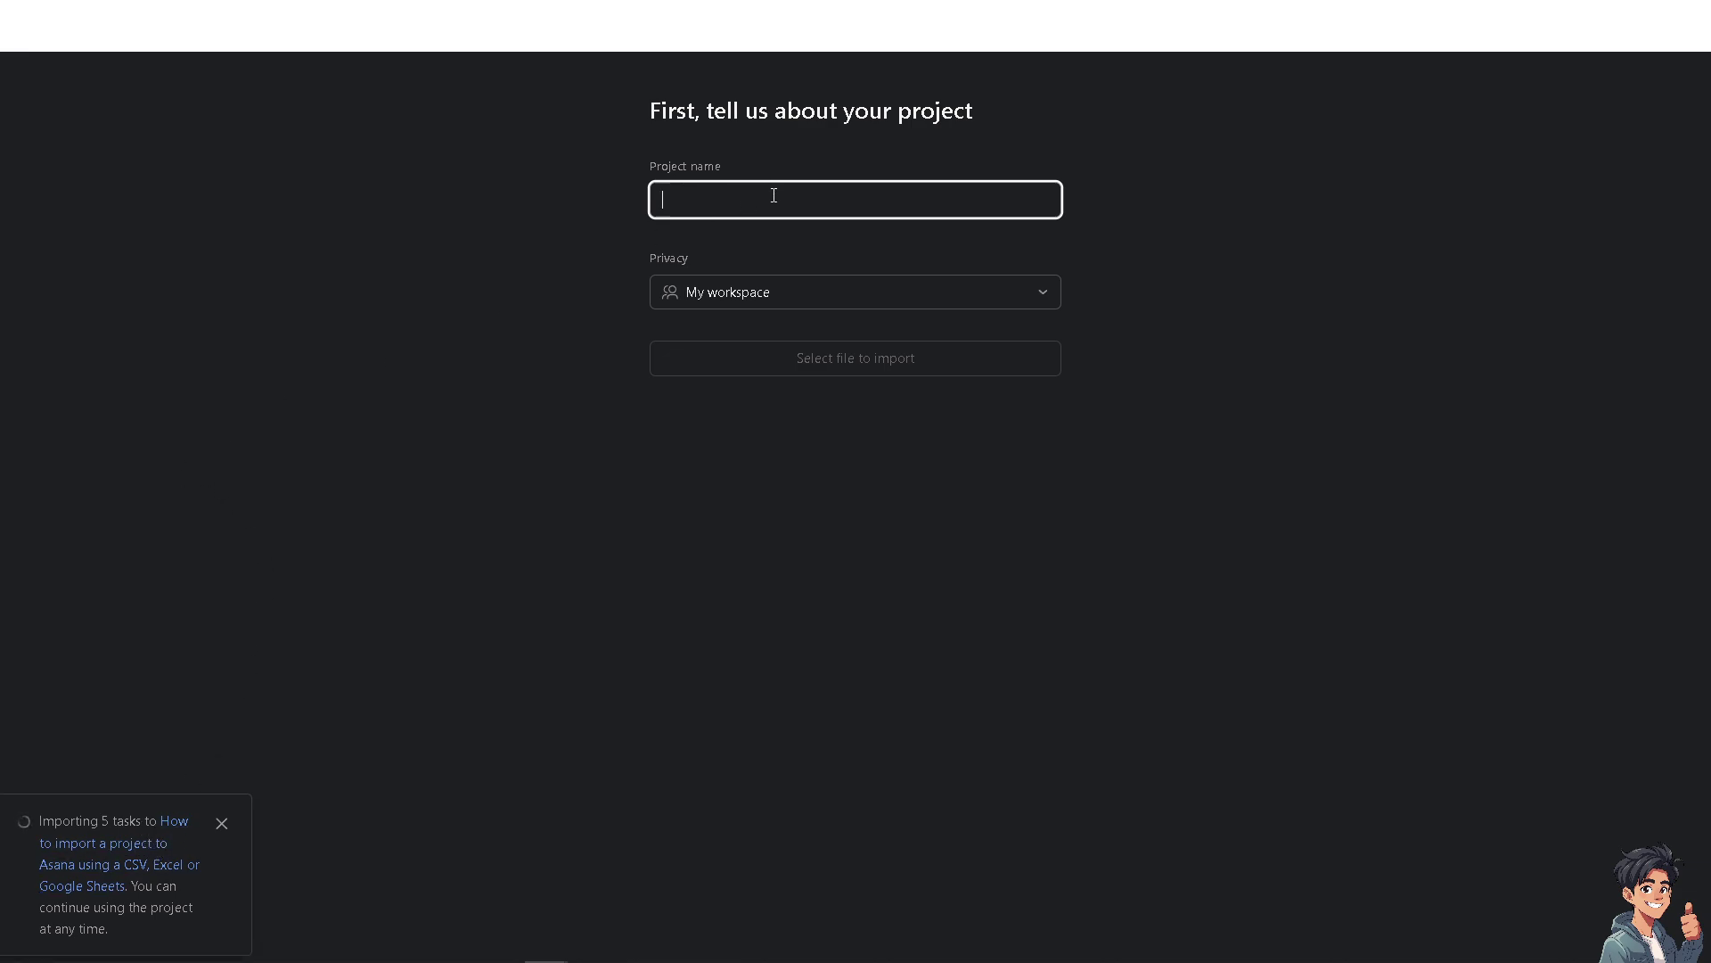
pyautogui.write('How to import a project to Asana using a CSV, Excel or Google Sheets')
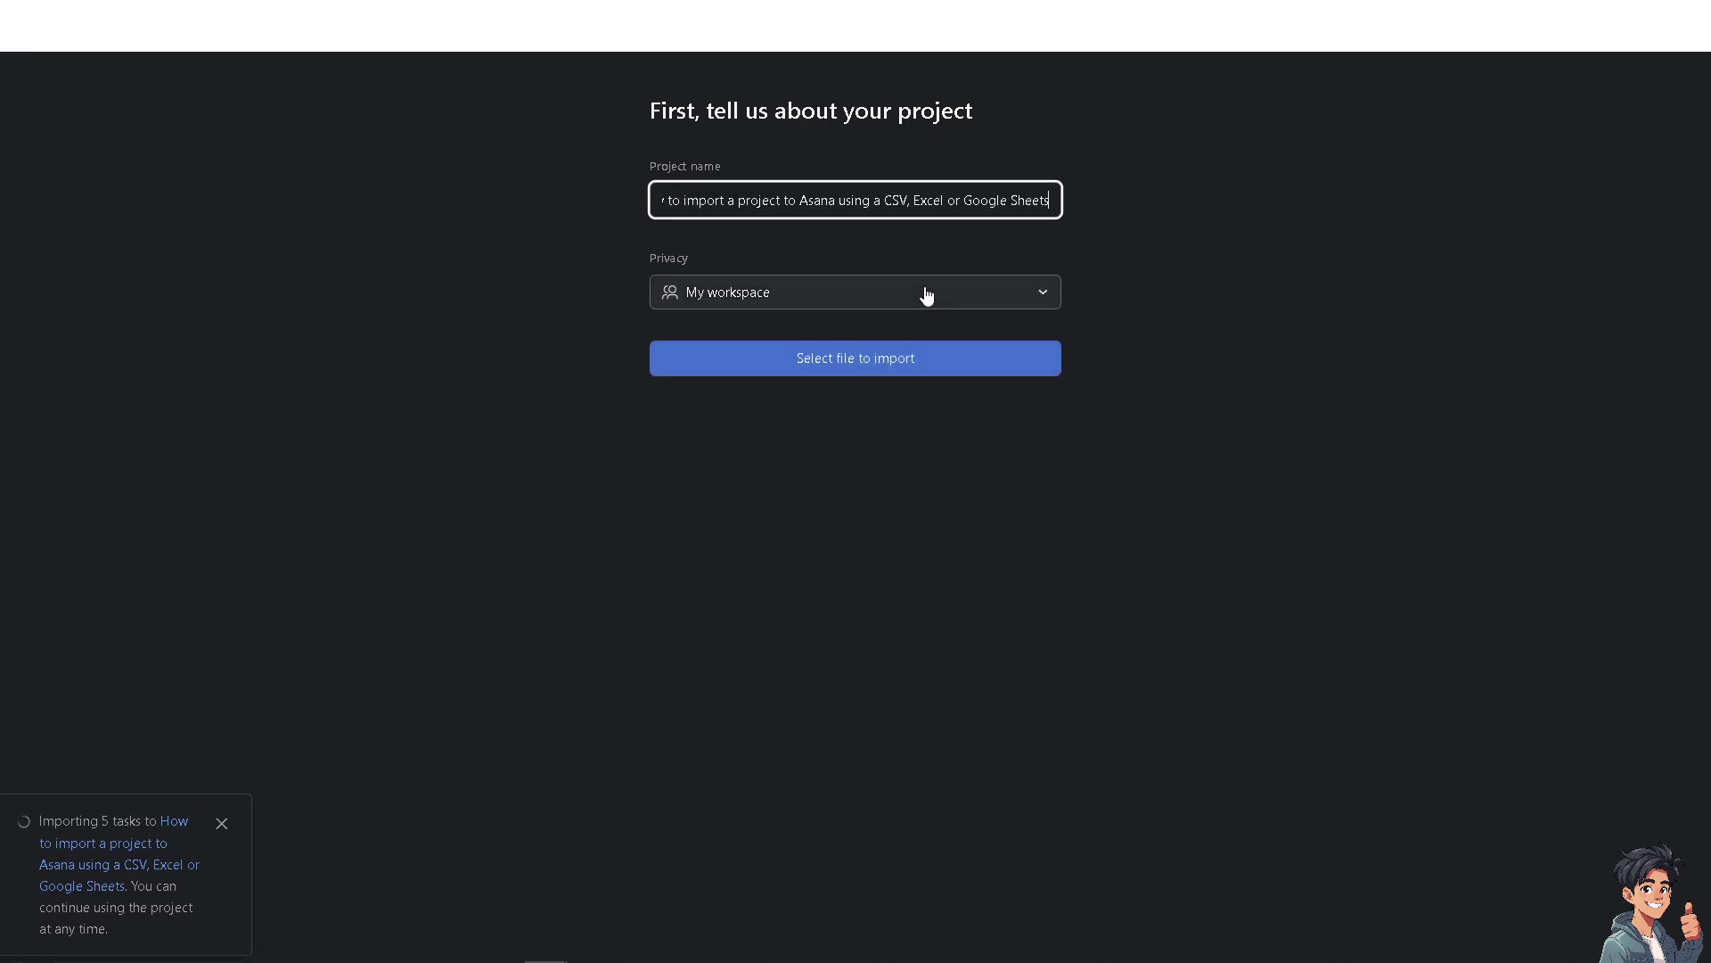
pyautogui.click(927, 296)
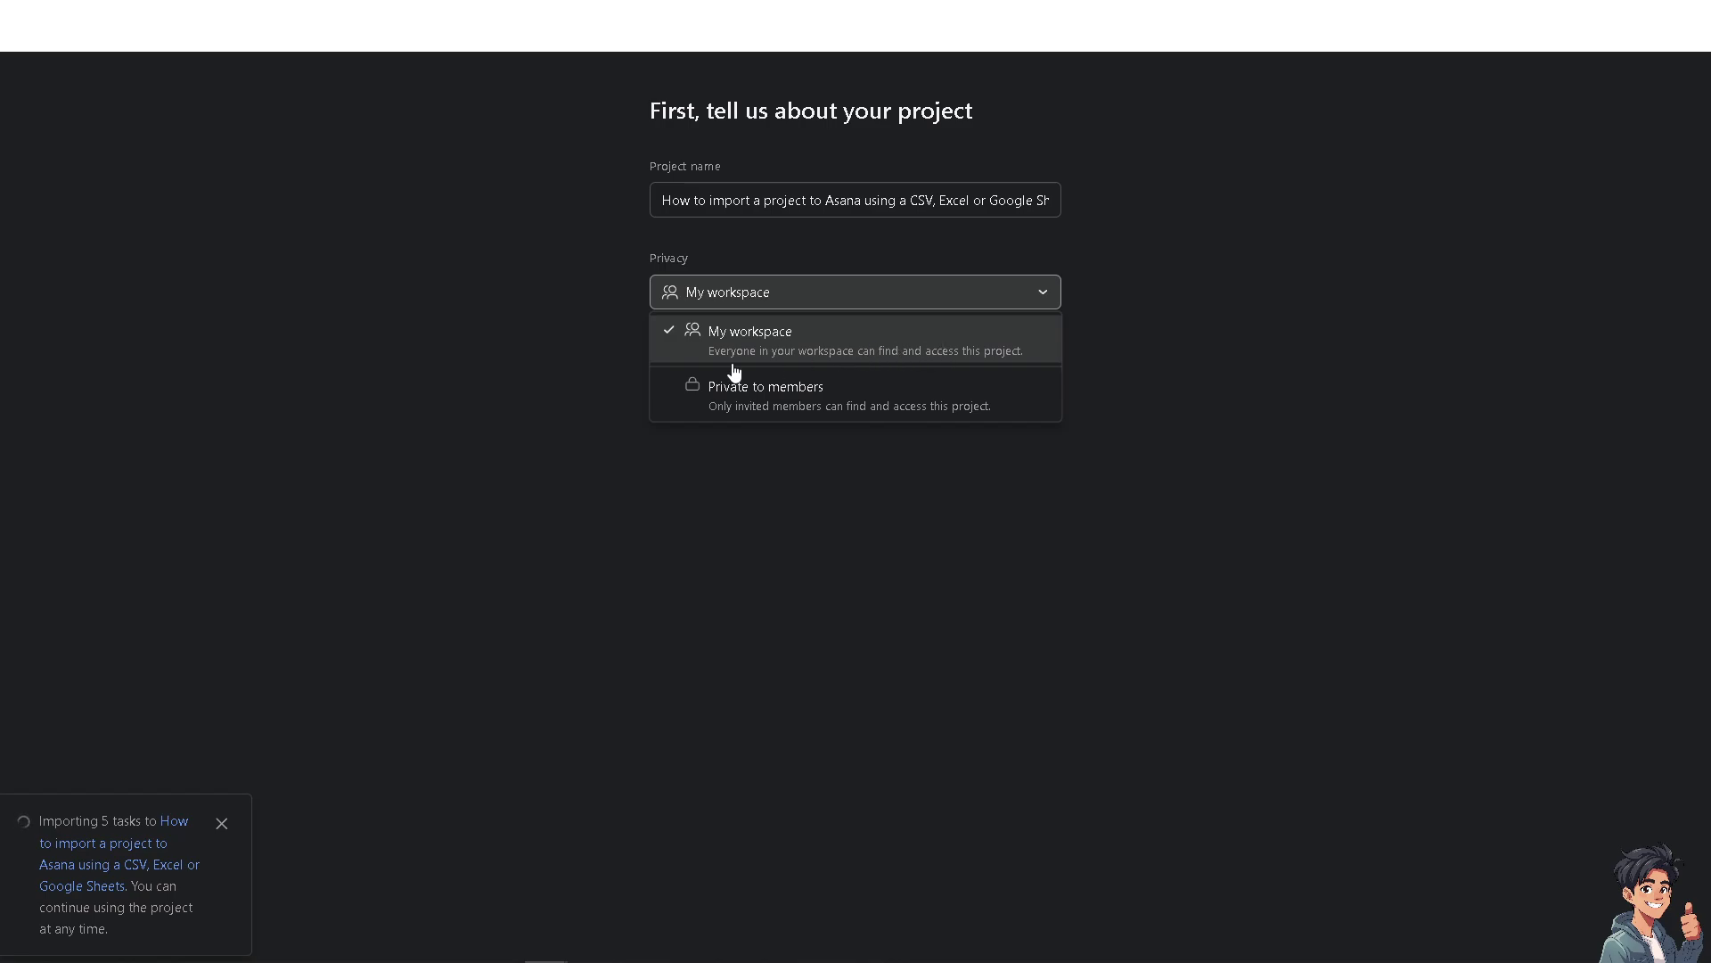
pyautogui.click(505, 399)
pyautogui.click(837, 302)
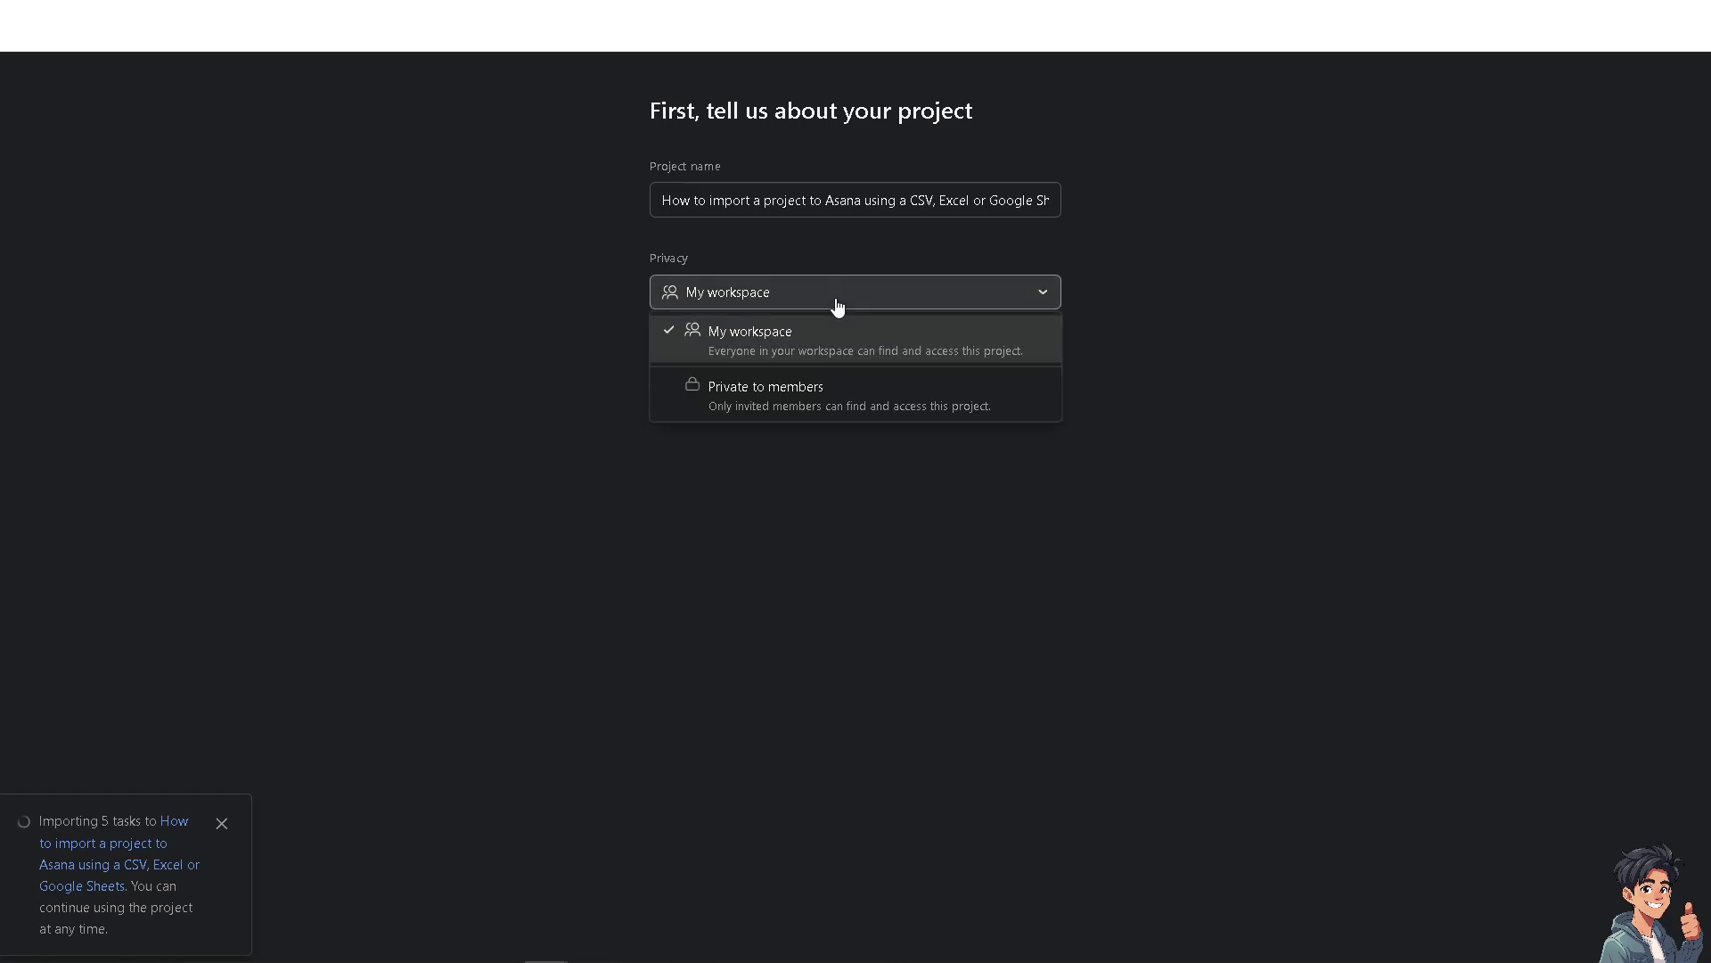
pyautogui.click(826, 398)
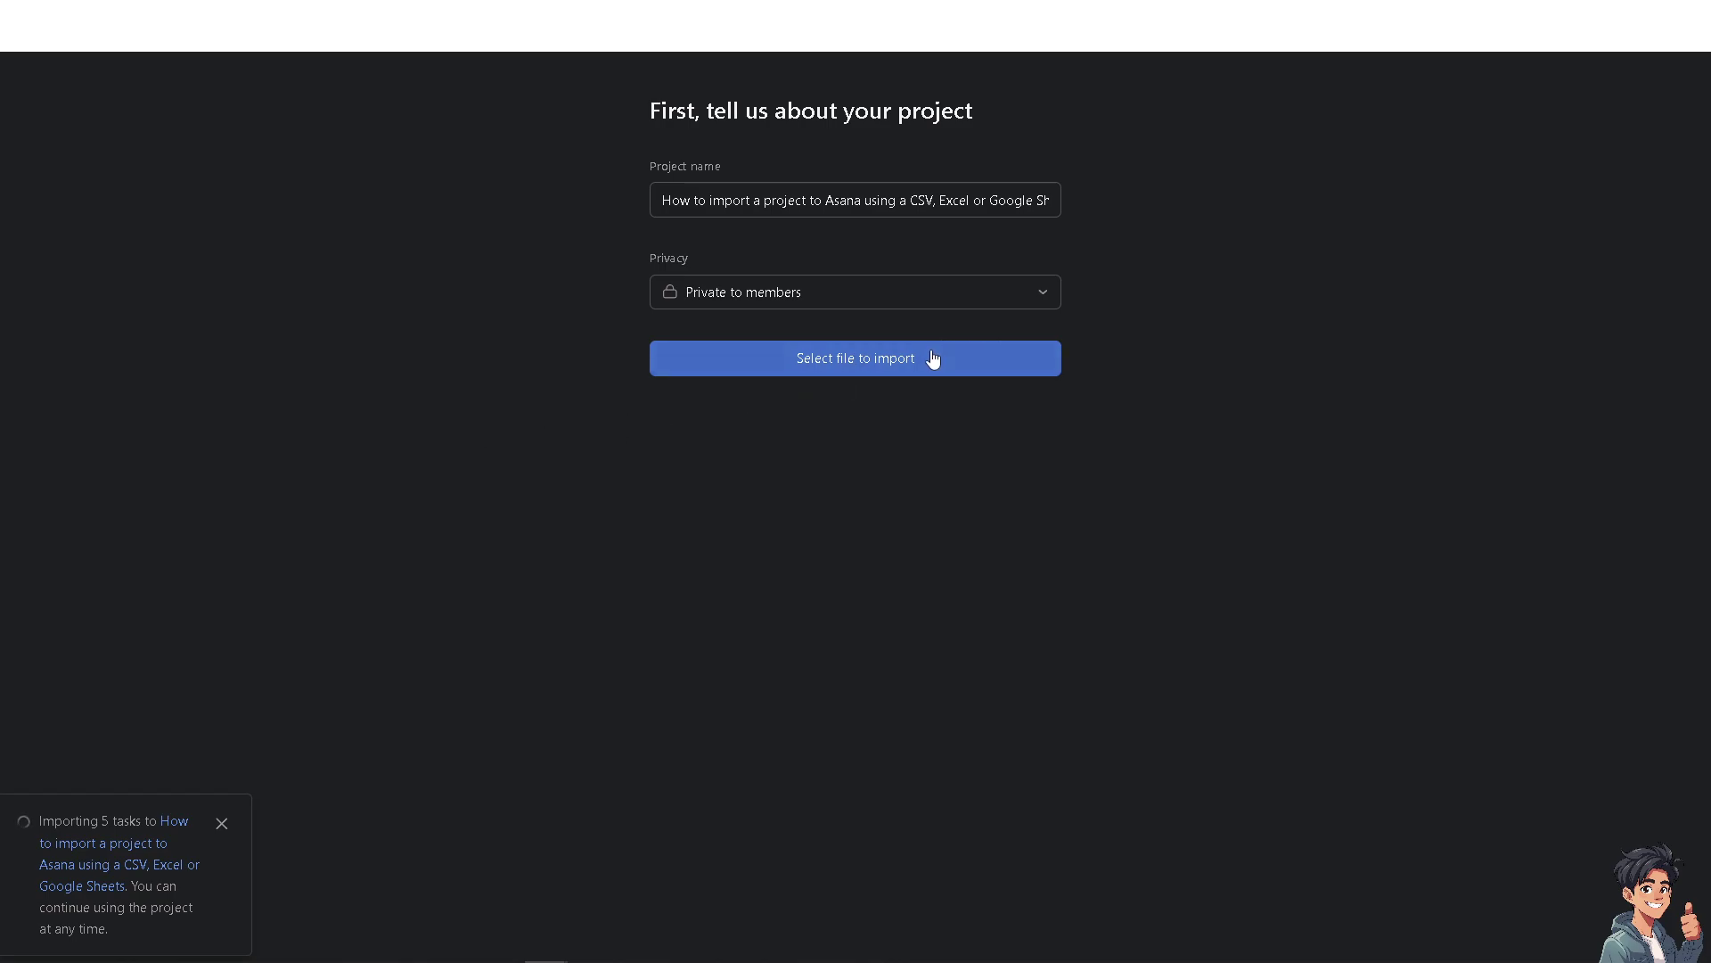
pyautogui.click(886, 371)
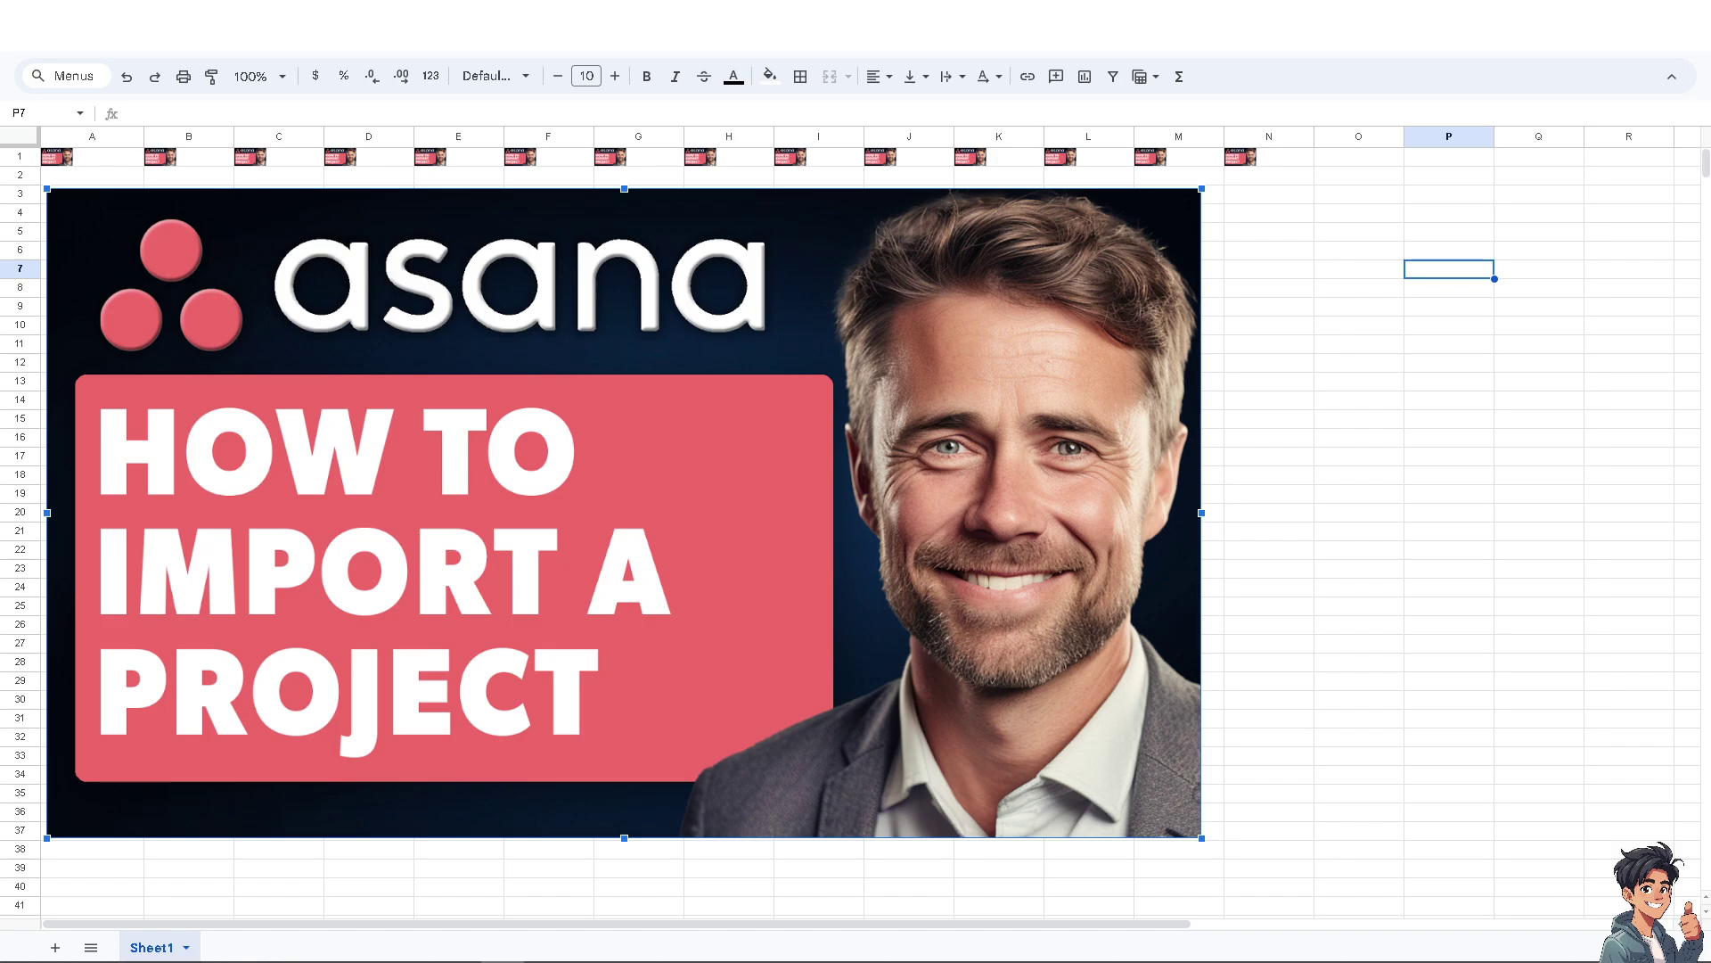
# Rename Sheet1 to the pasted Asana CSV-import tutorial title.
pyautogui.click(186, 947)
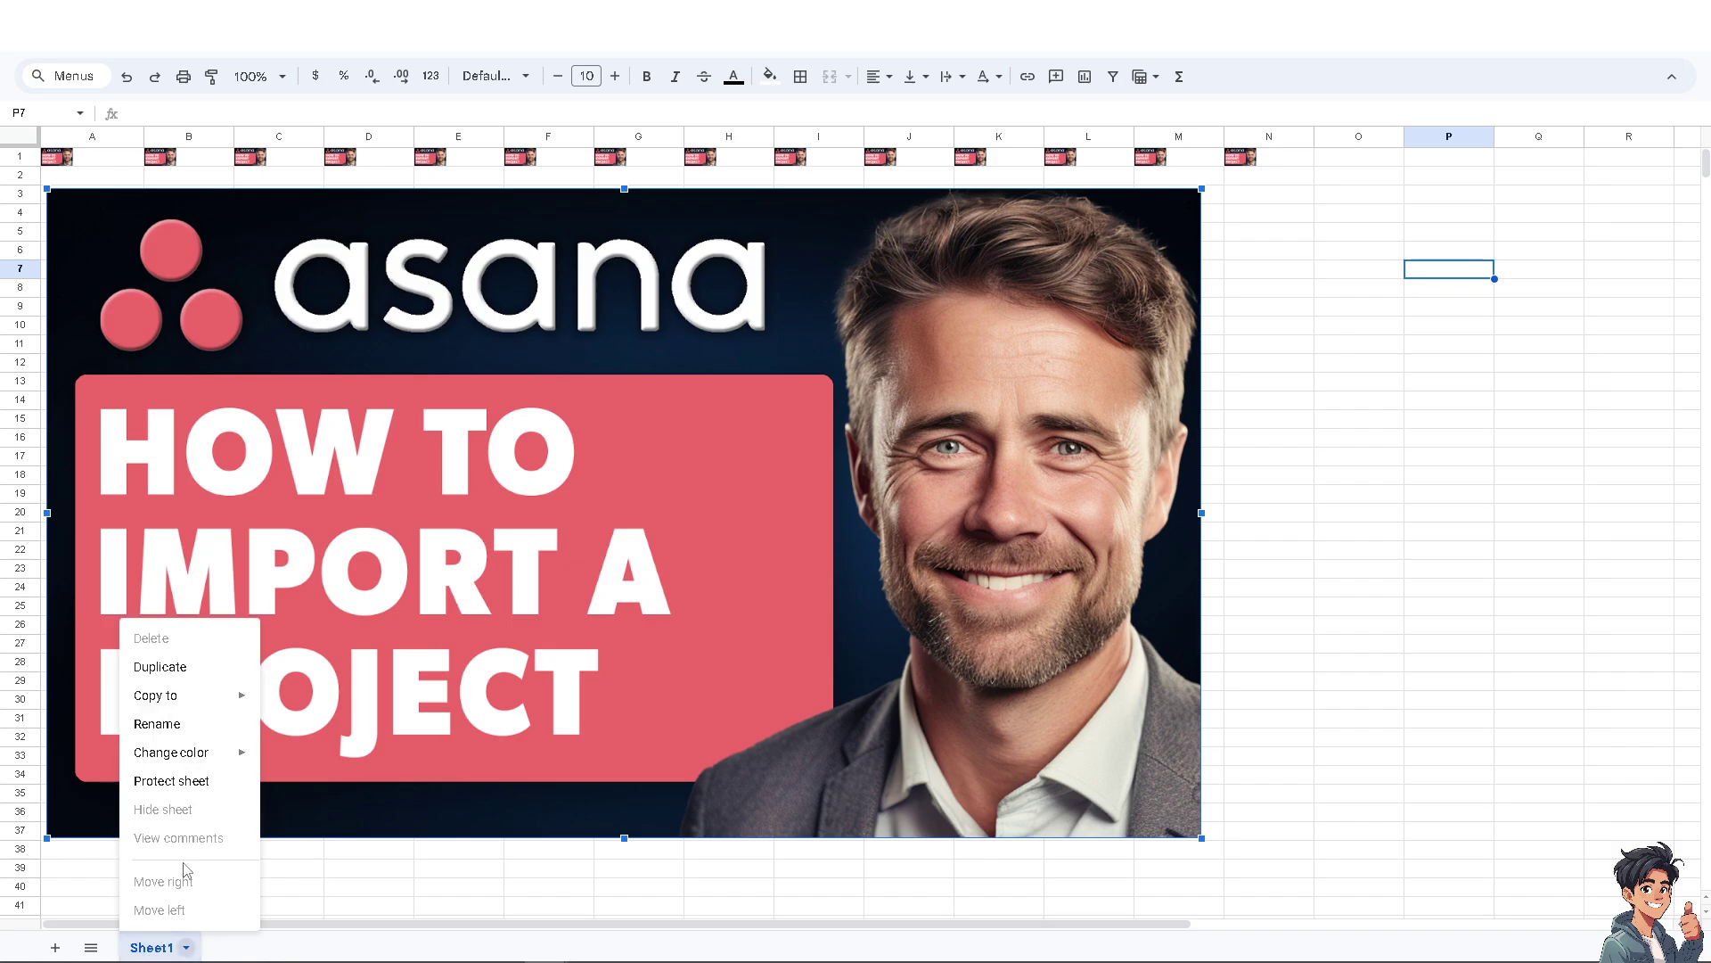
pyautogui.click(176, 735)
pyautogui.write('How to import a project to Asana using a CSV, Excel or Google Sheets')
pyautogui.click(279, 868)
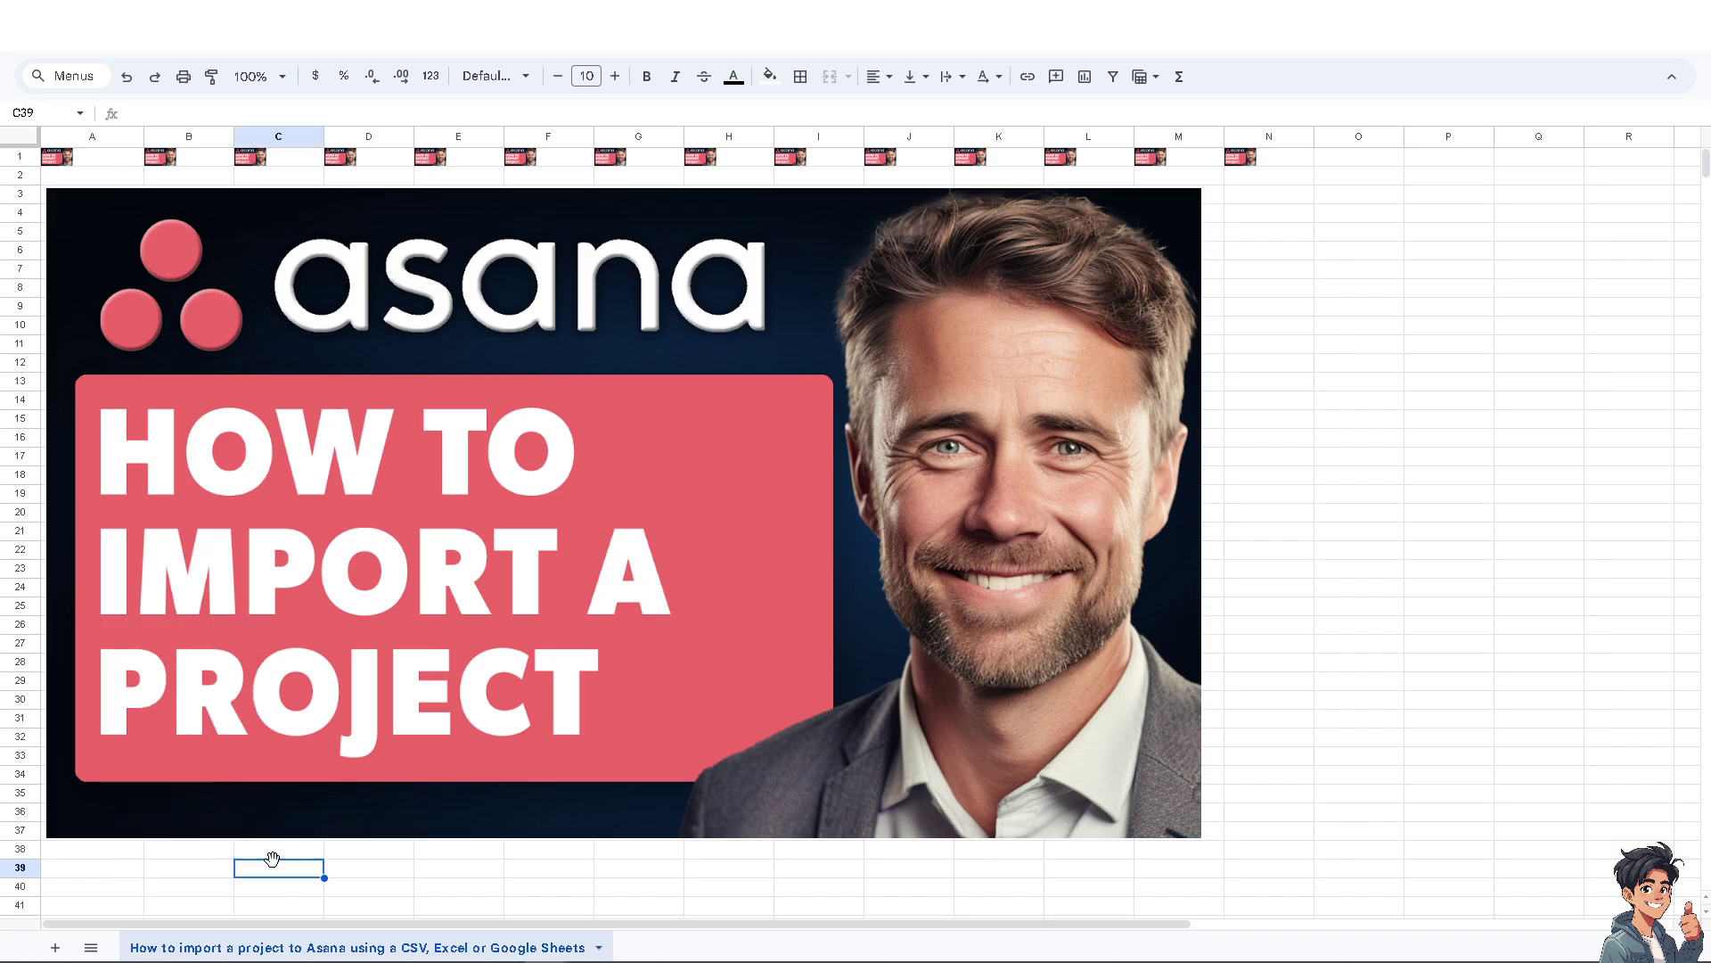
# Colour the renamed sheet's tab light red.
pyautogui.rightClick(157, 943)
pyautogui.moveTo(210, 754)
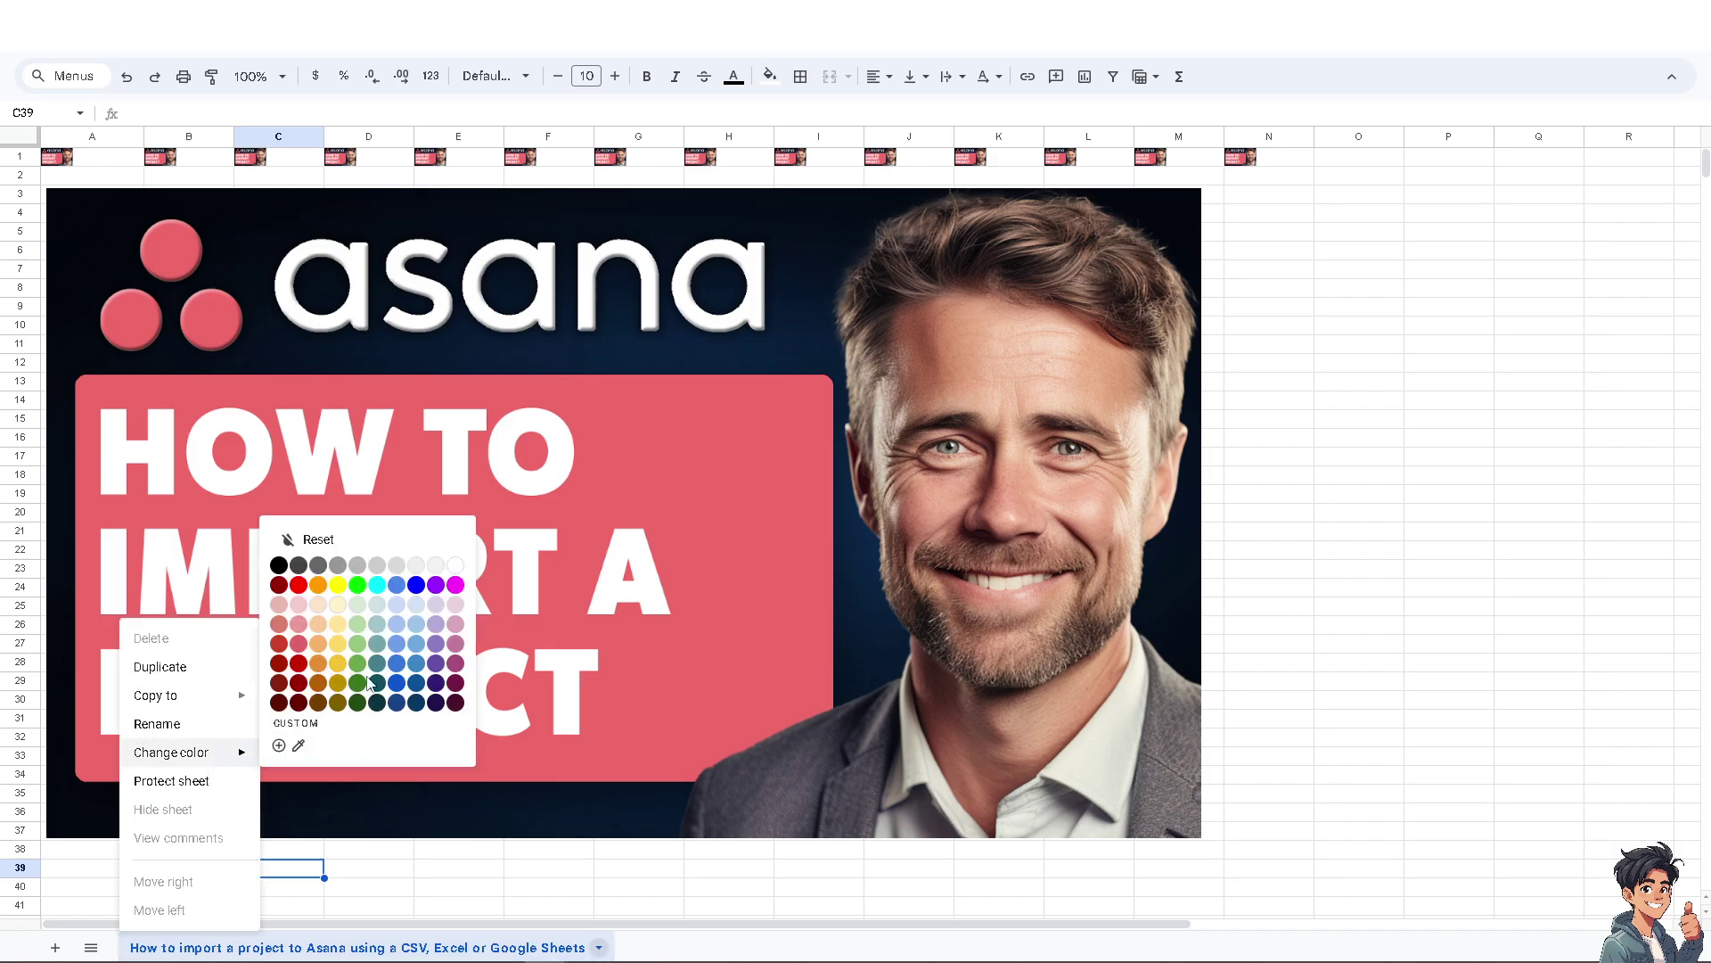
pyautogui.click(303, 653)
pyautogui.click(401, 872)
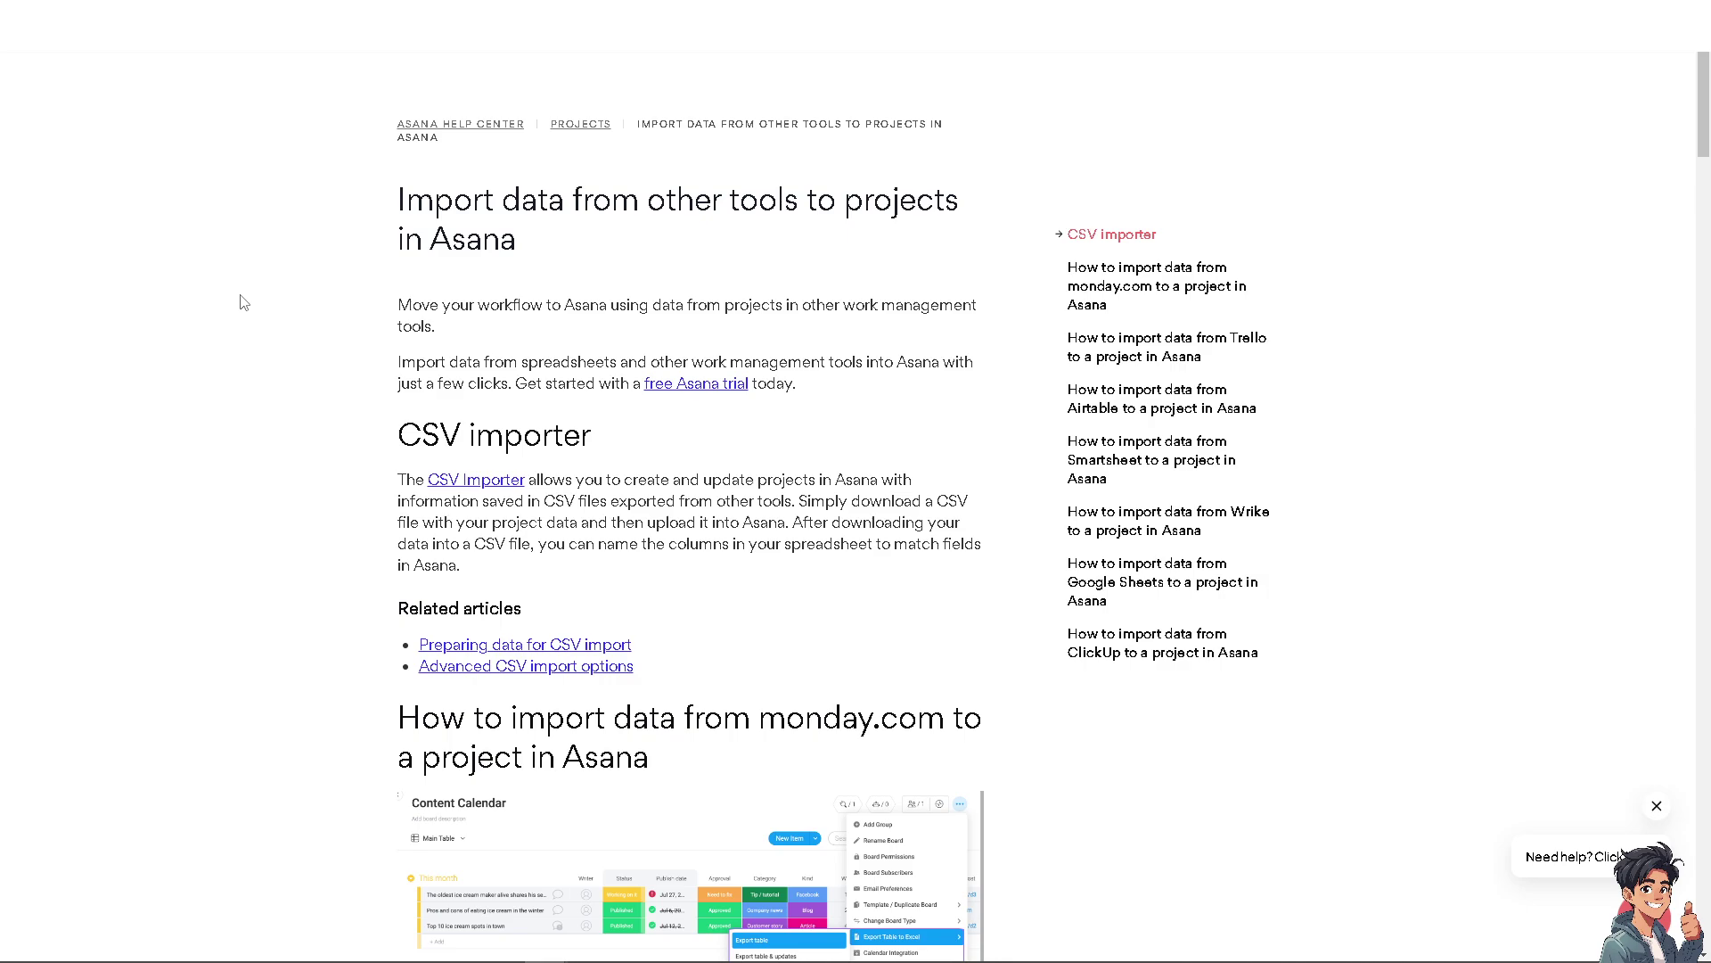
pyautogui.scroll(-1, 240, 303)
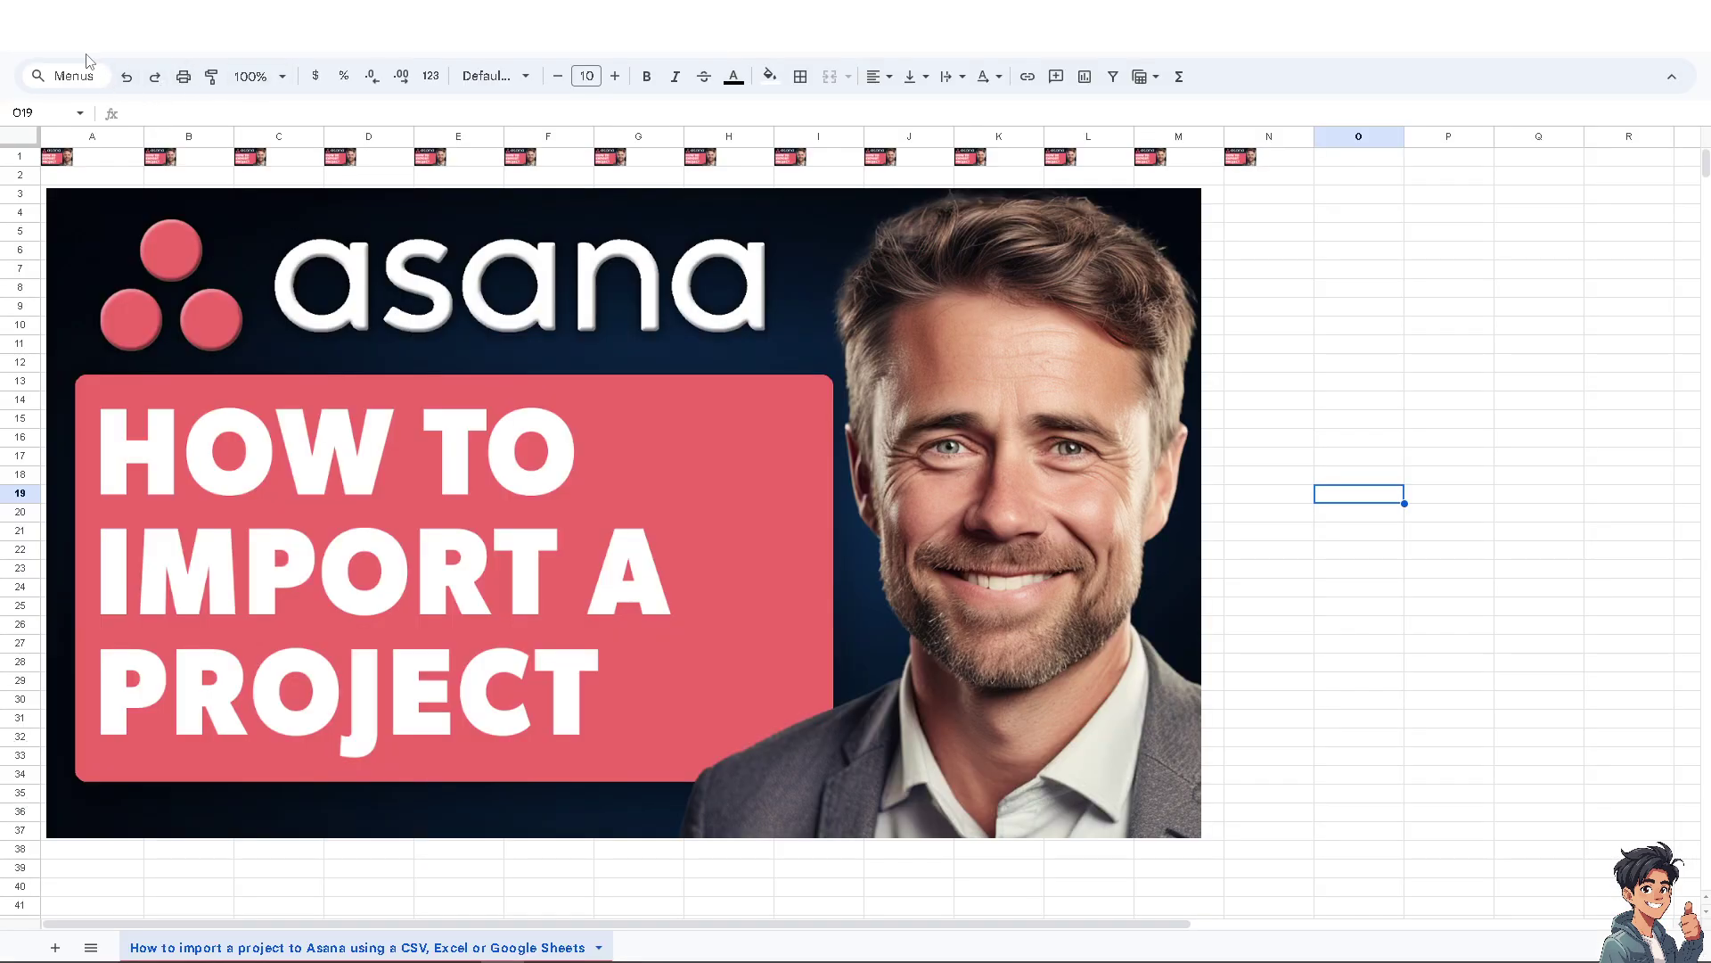
# Download the sheet as Comma Separated Values (.csv) from File > Download.
pyautogui.click(81, 69)
pyautogui.moveTo(164, 267)
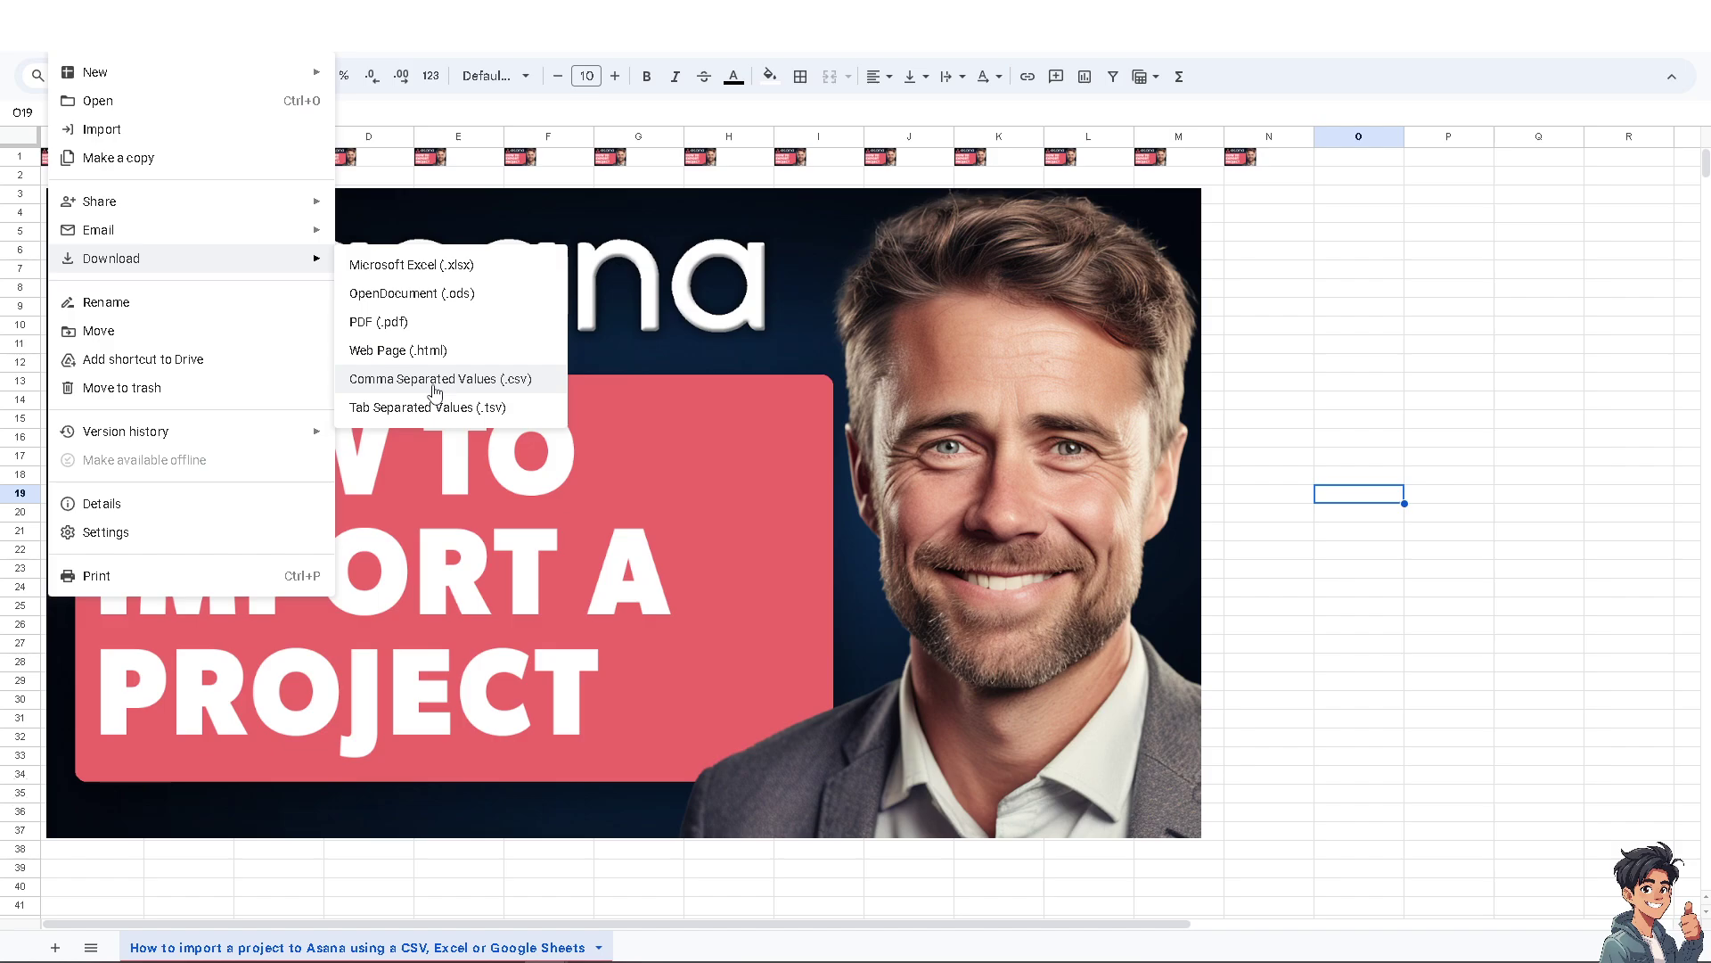
pyautogui.click(1320, 348)
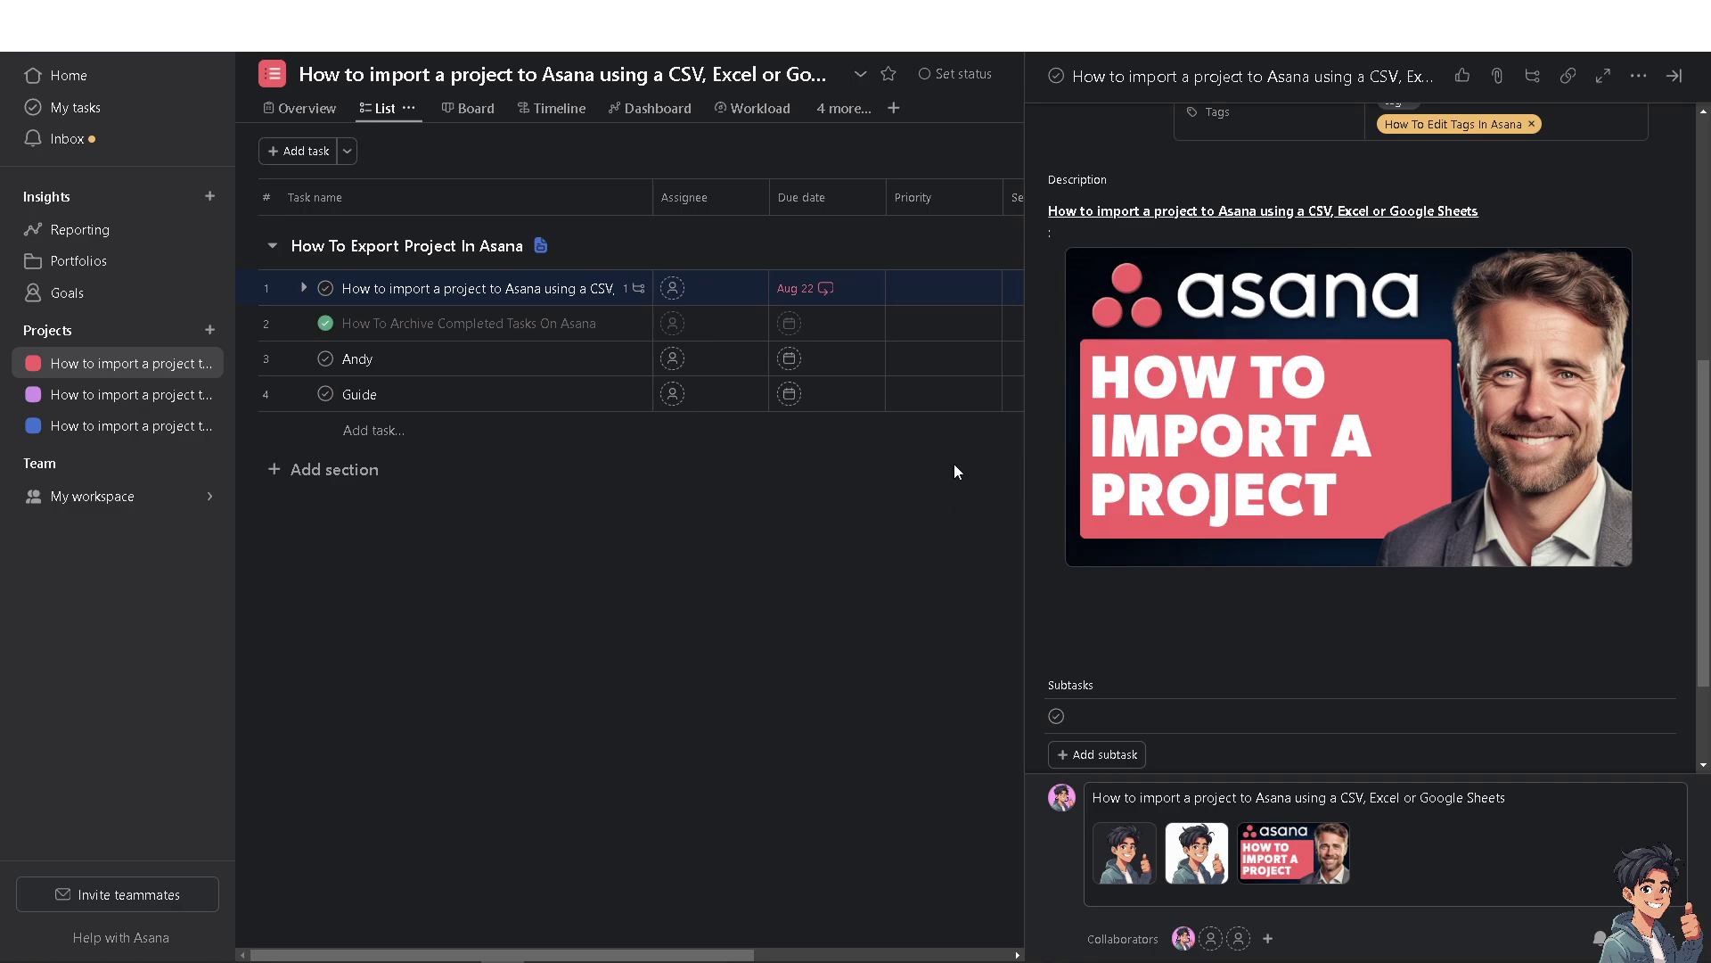
# Go to Home and open the + menu beside Projects for New project / New portfolio.
pyautogui.click(72, 87)
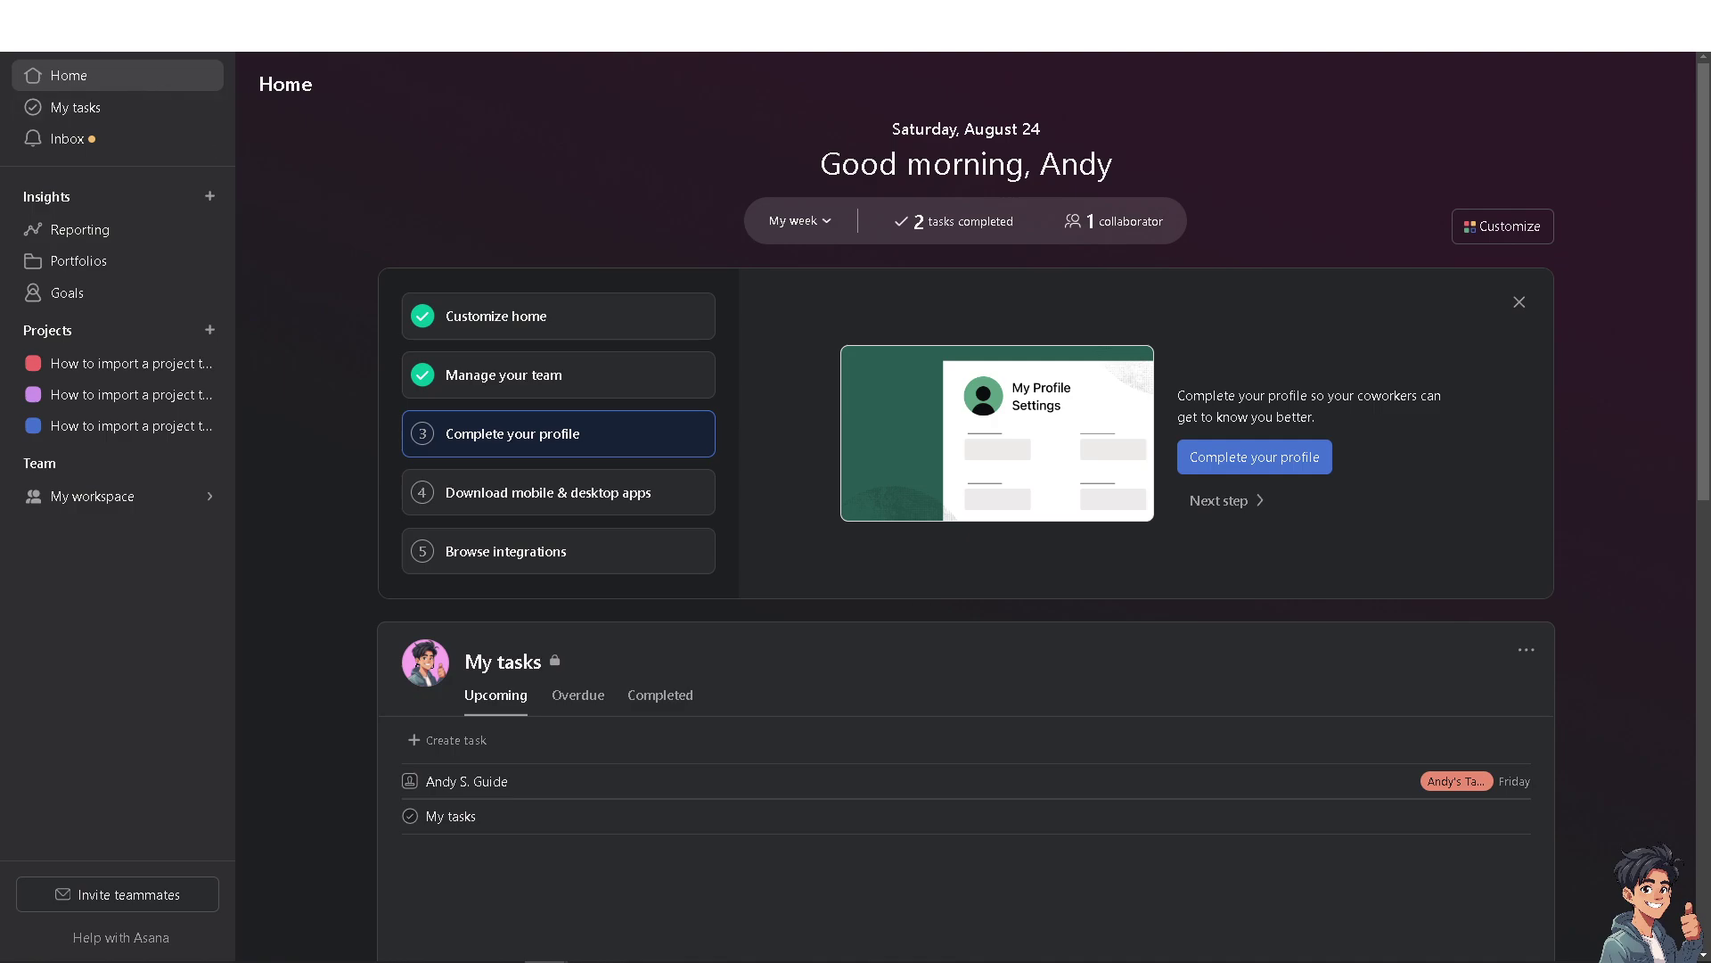
pyautogui.click(77, 335)
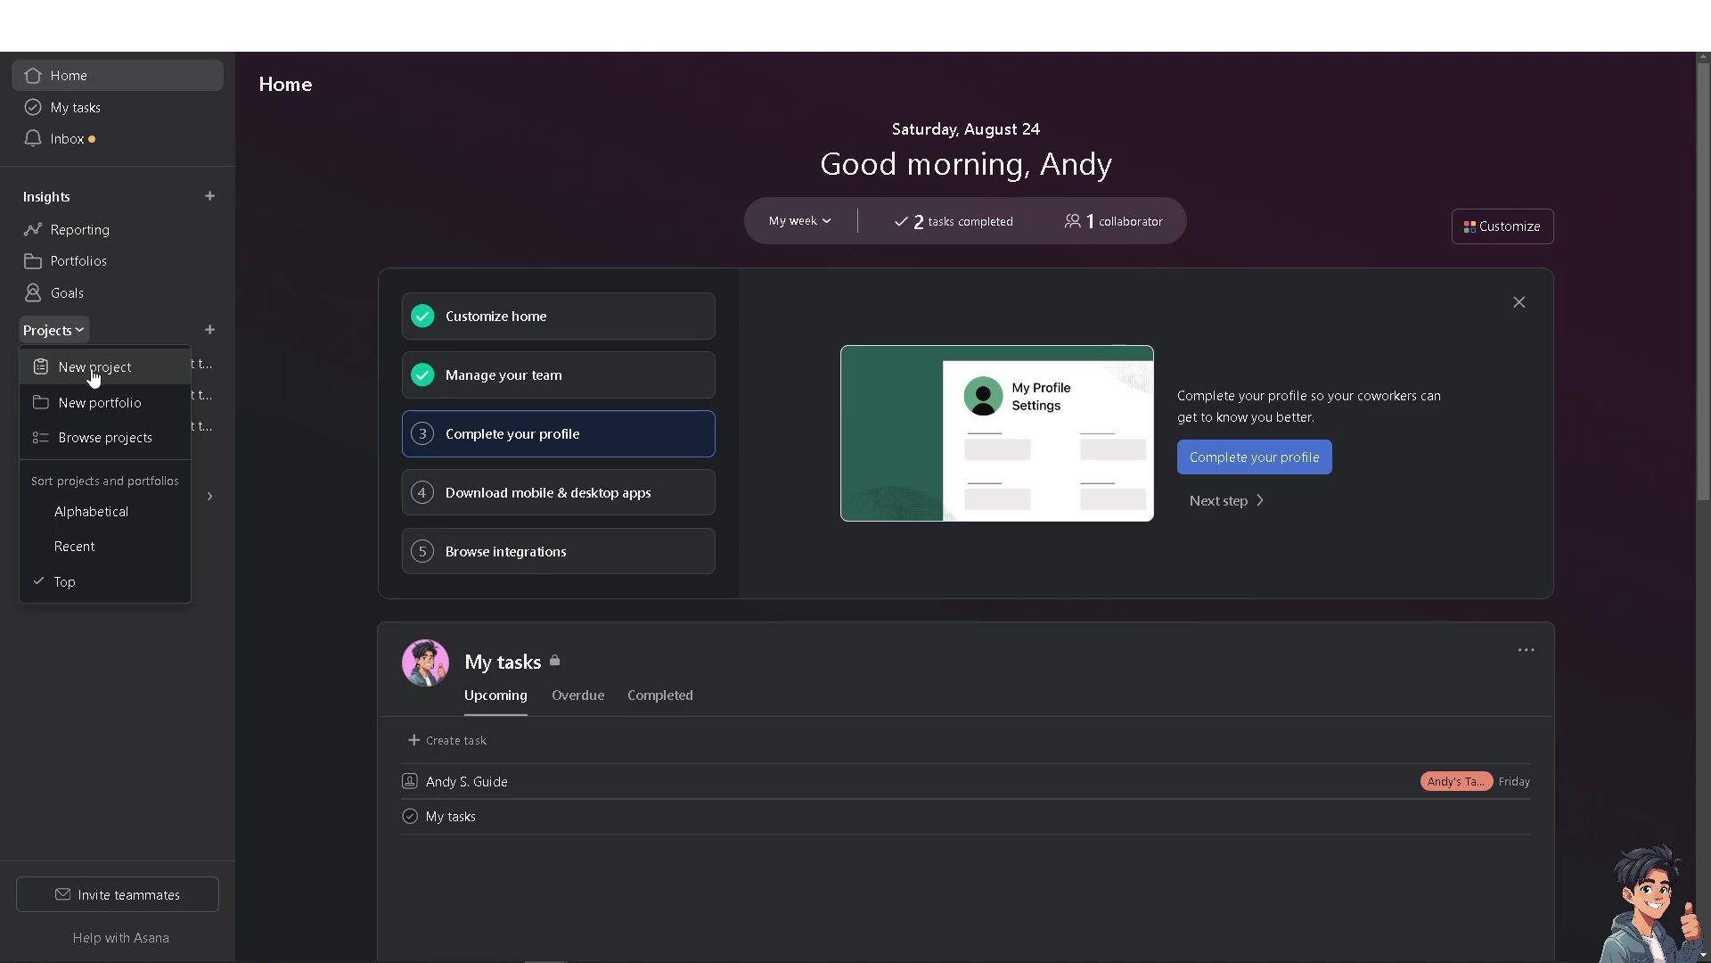
pyautogui.click(333, 326)
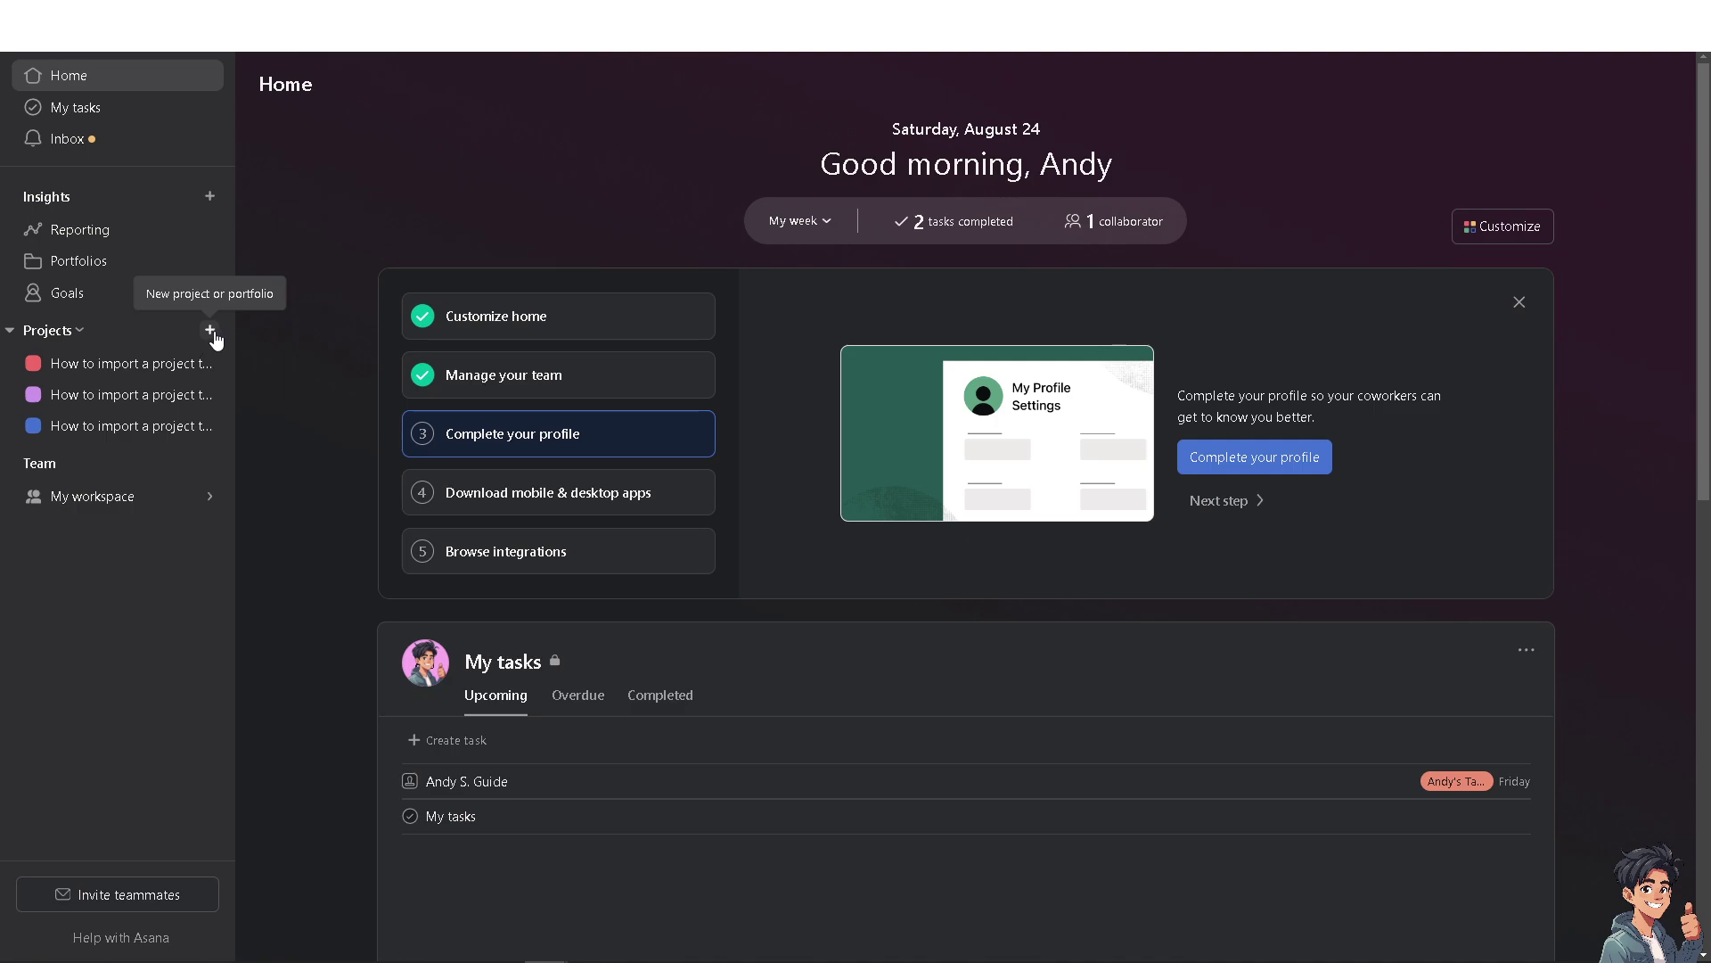
pyautogui.click(212, 332)
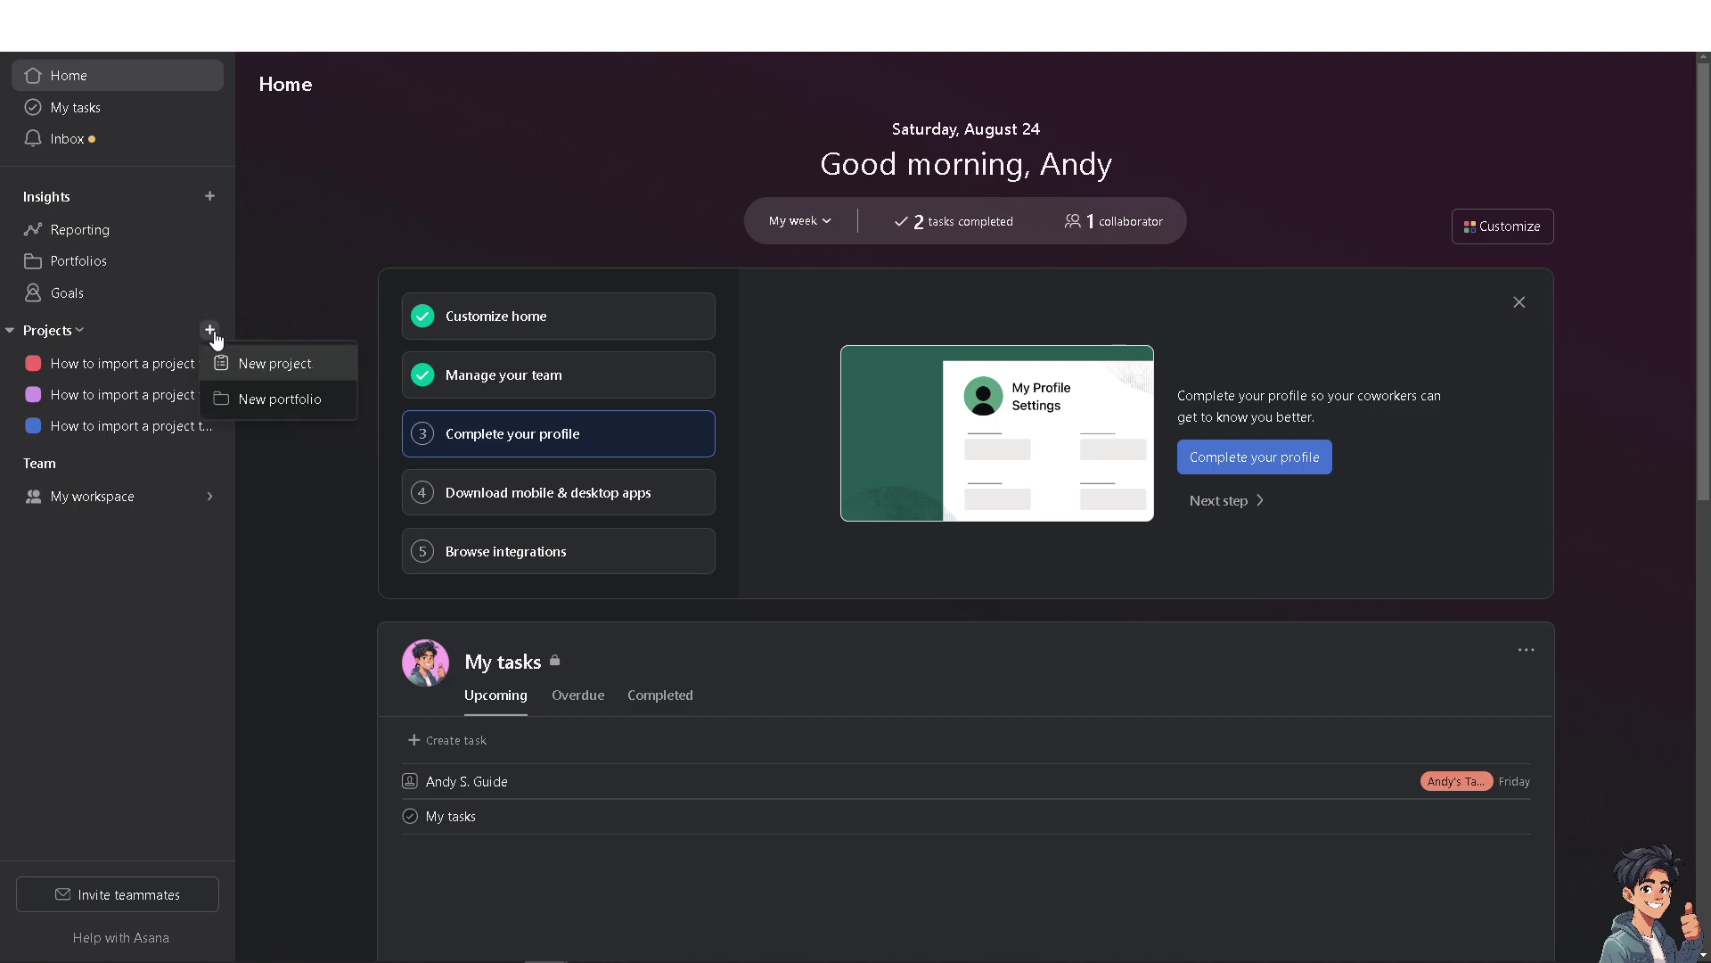
pyautogui.click(253, 373)
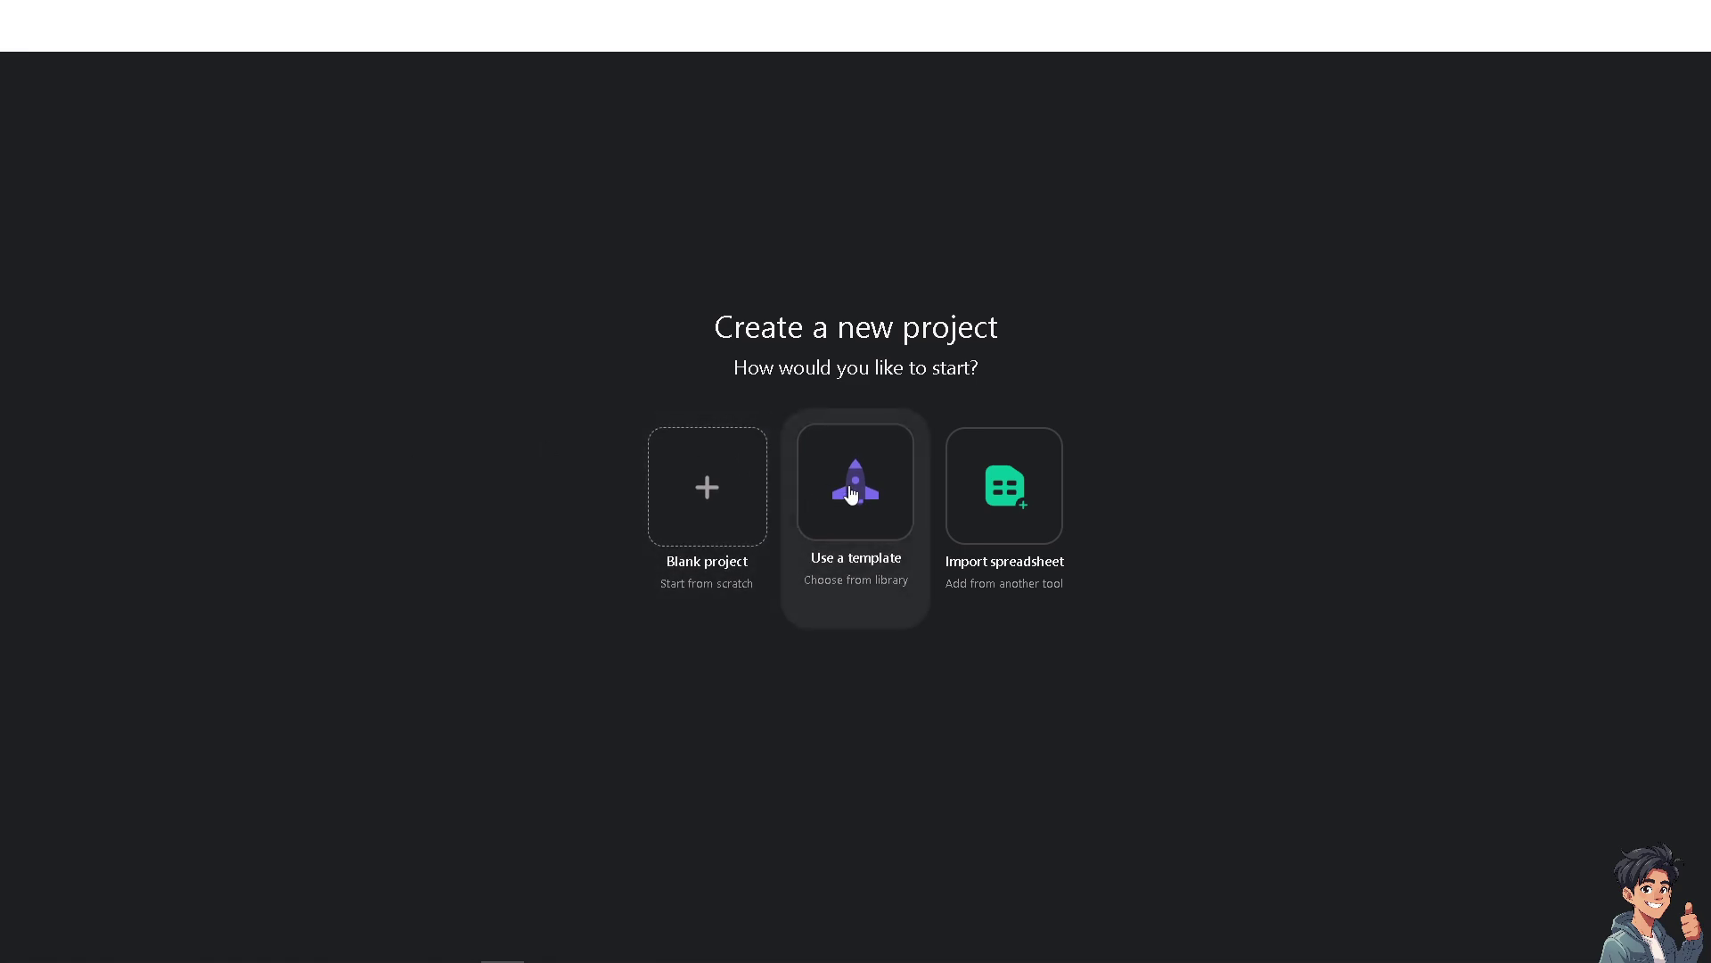
pyautogui.click(994, 467)
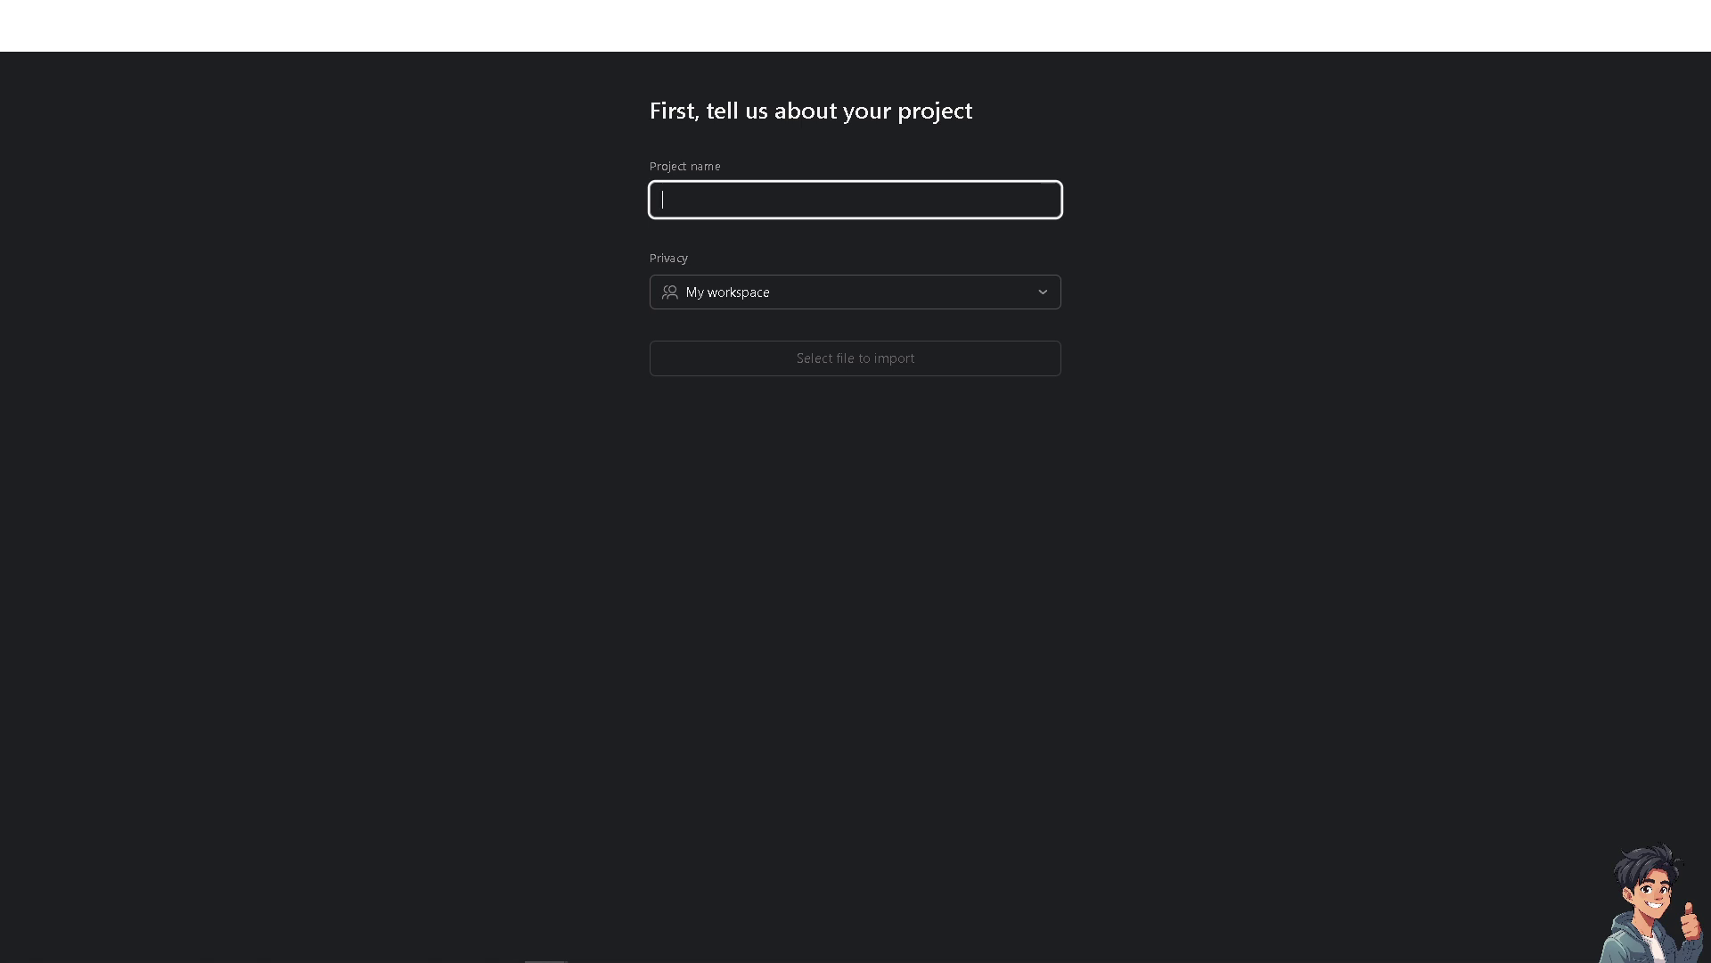
pyautogui.click(93, 109)
pyautogui.press('Escape')
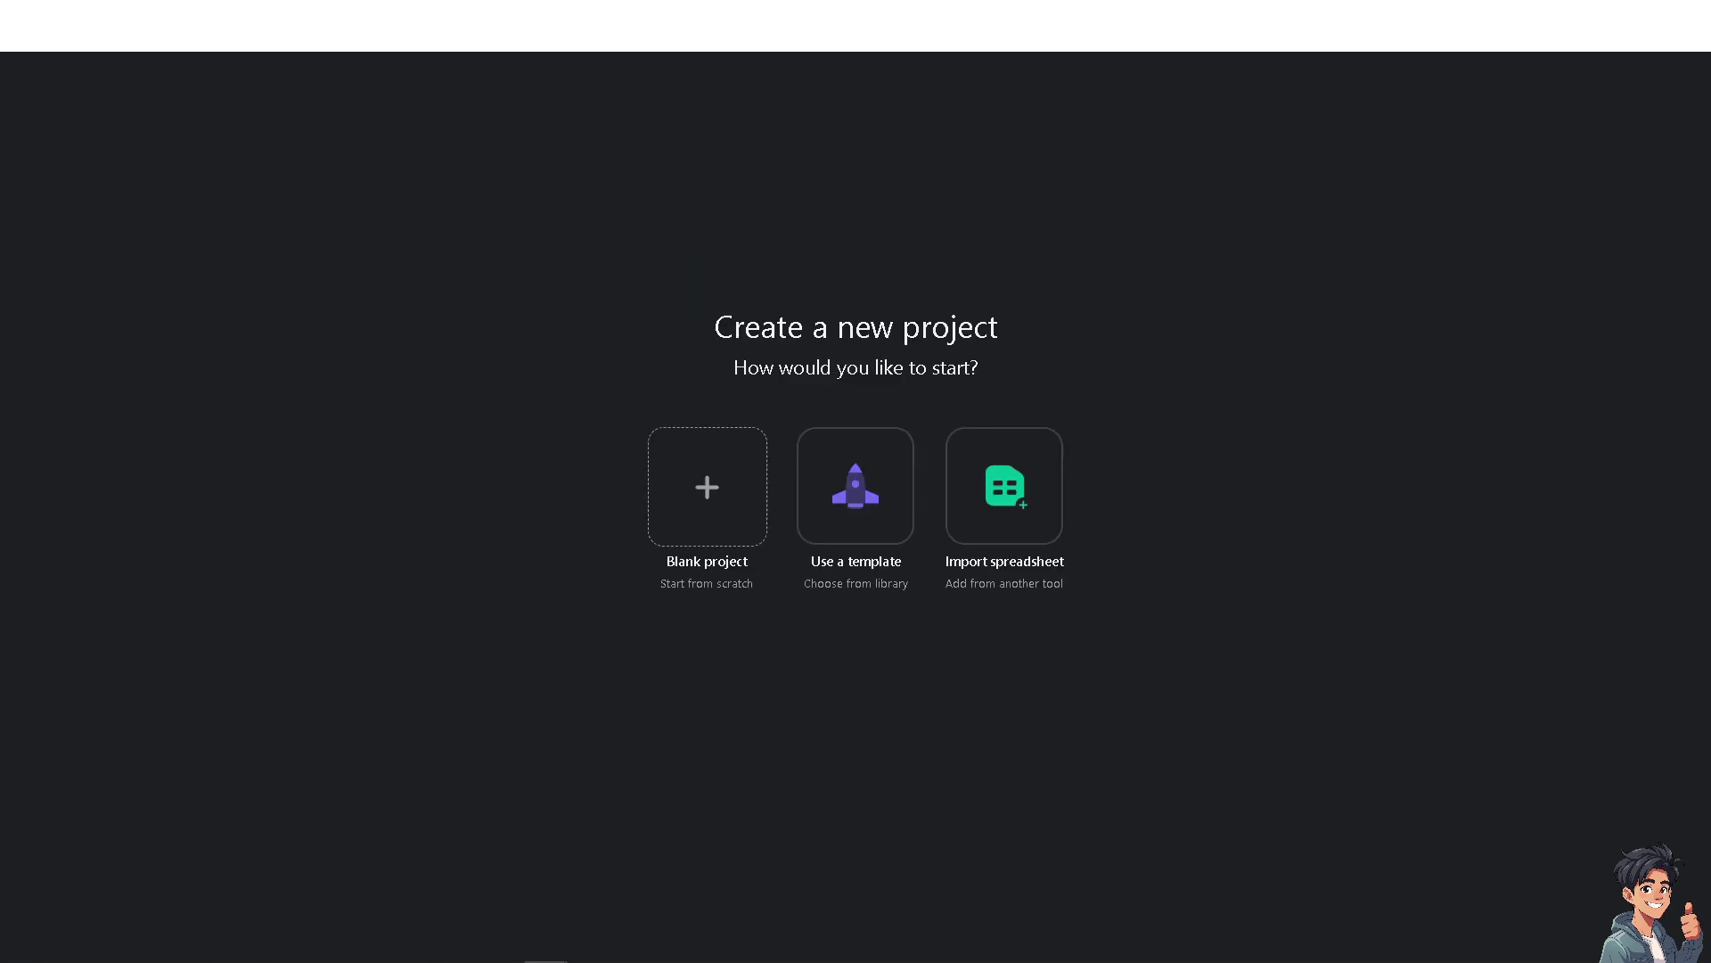
pyautogui.press('Escape')
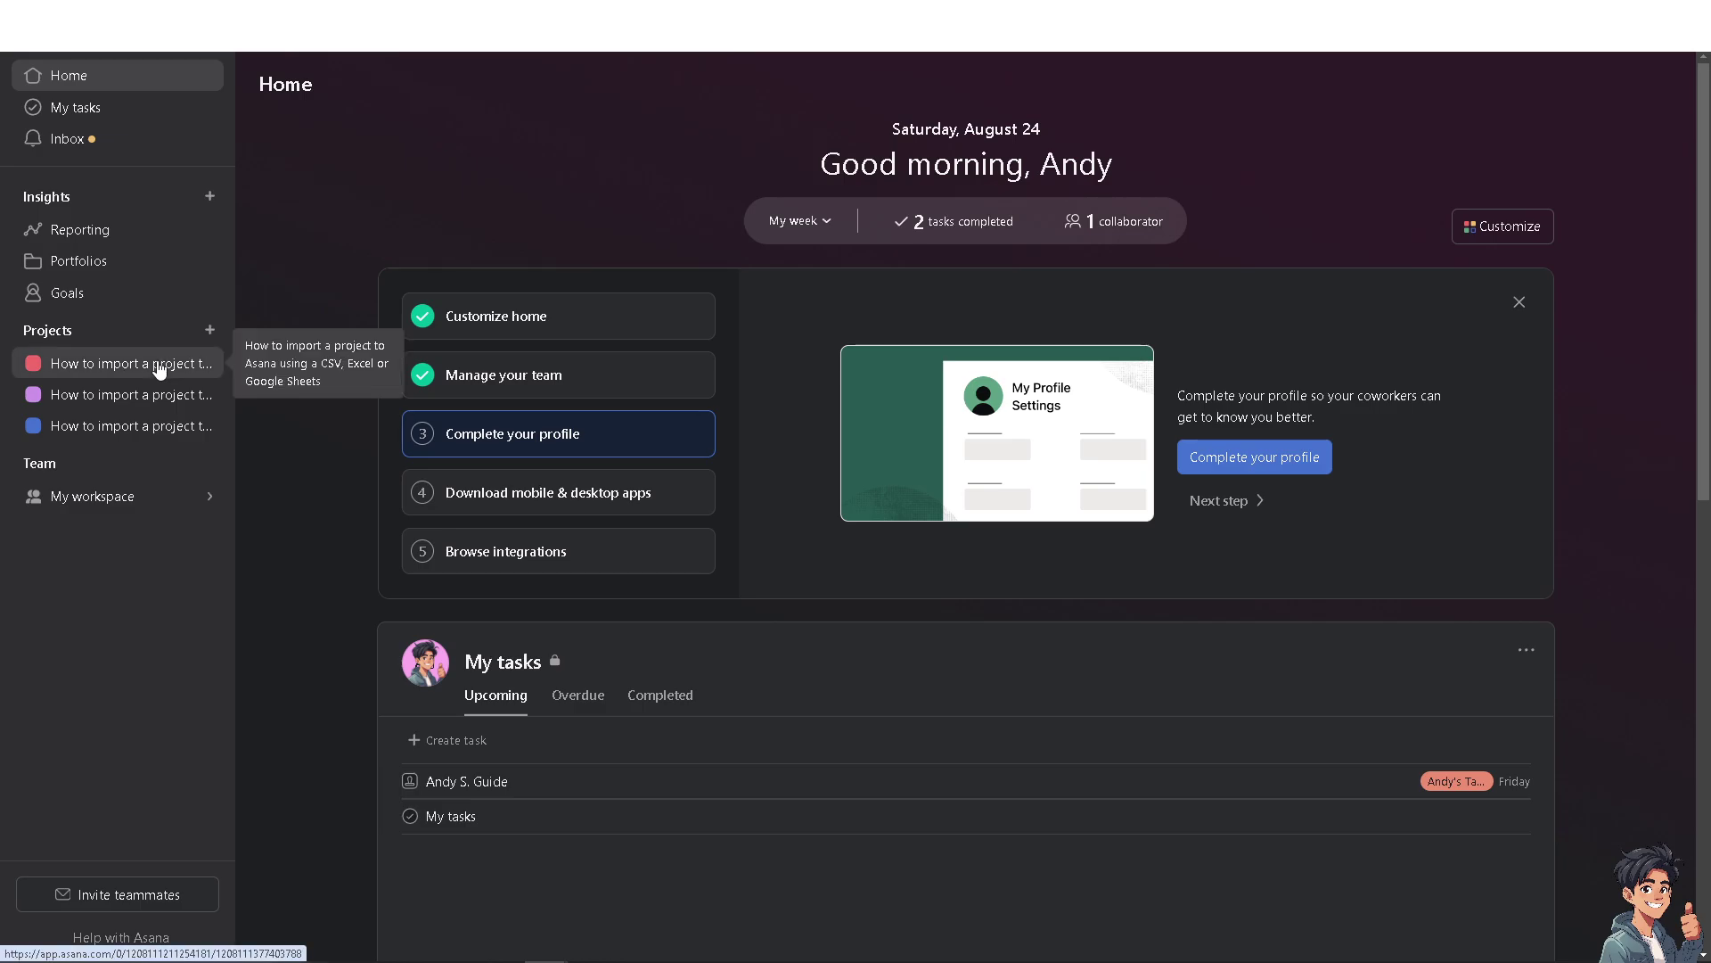
# Open the first task in the CSV import tutorial project and start editing its description.
pyautogui.click(159, 368)
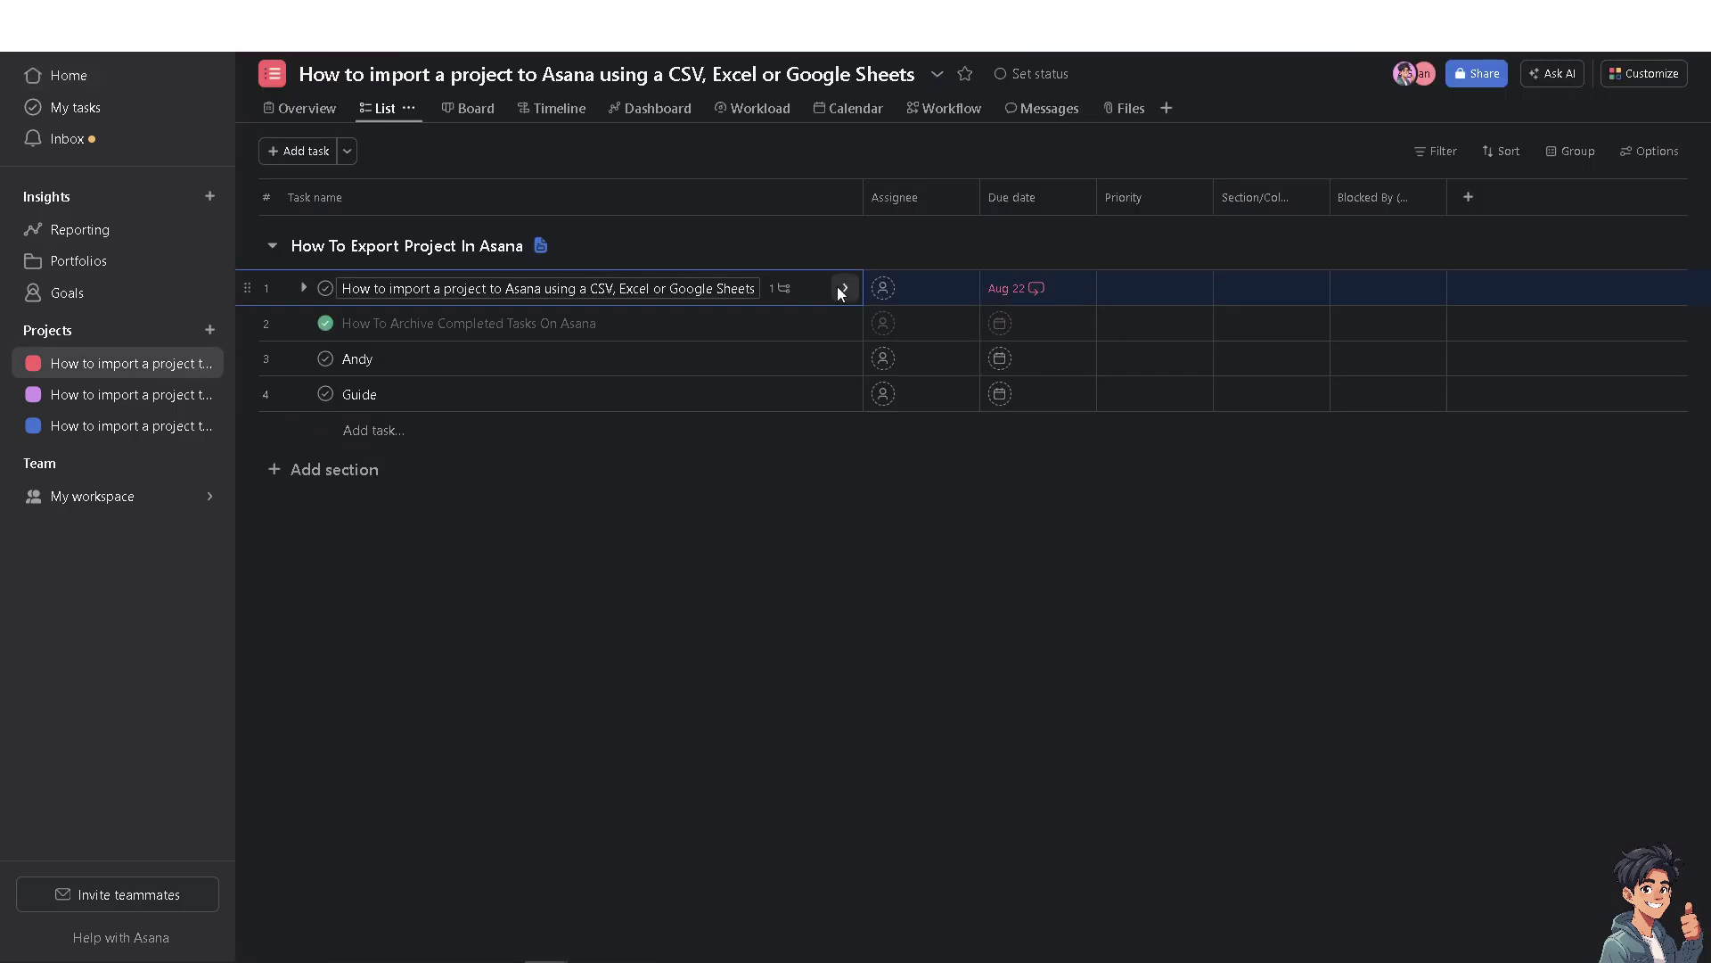
pyautogui.click(843, 288)
pyautogui.scroll(-2, 1274, 563)
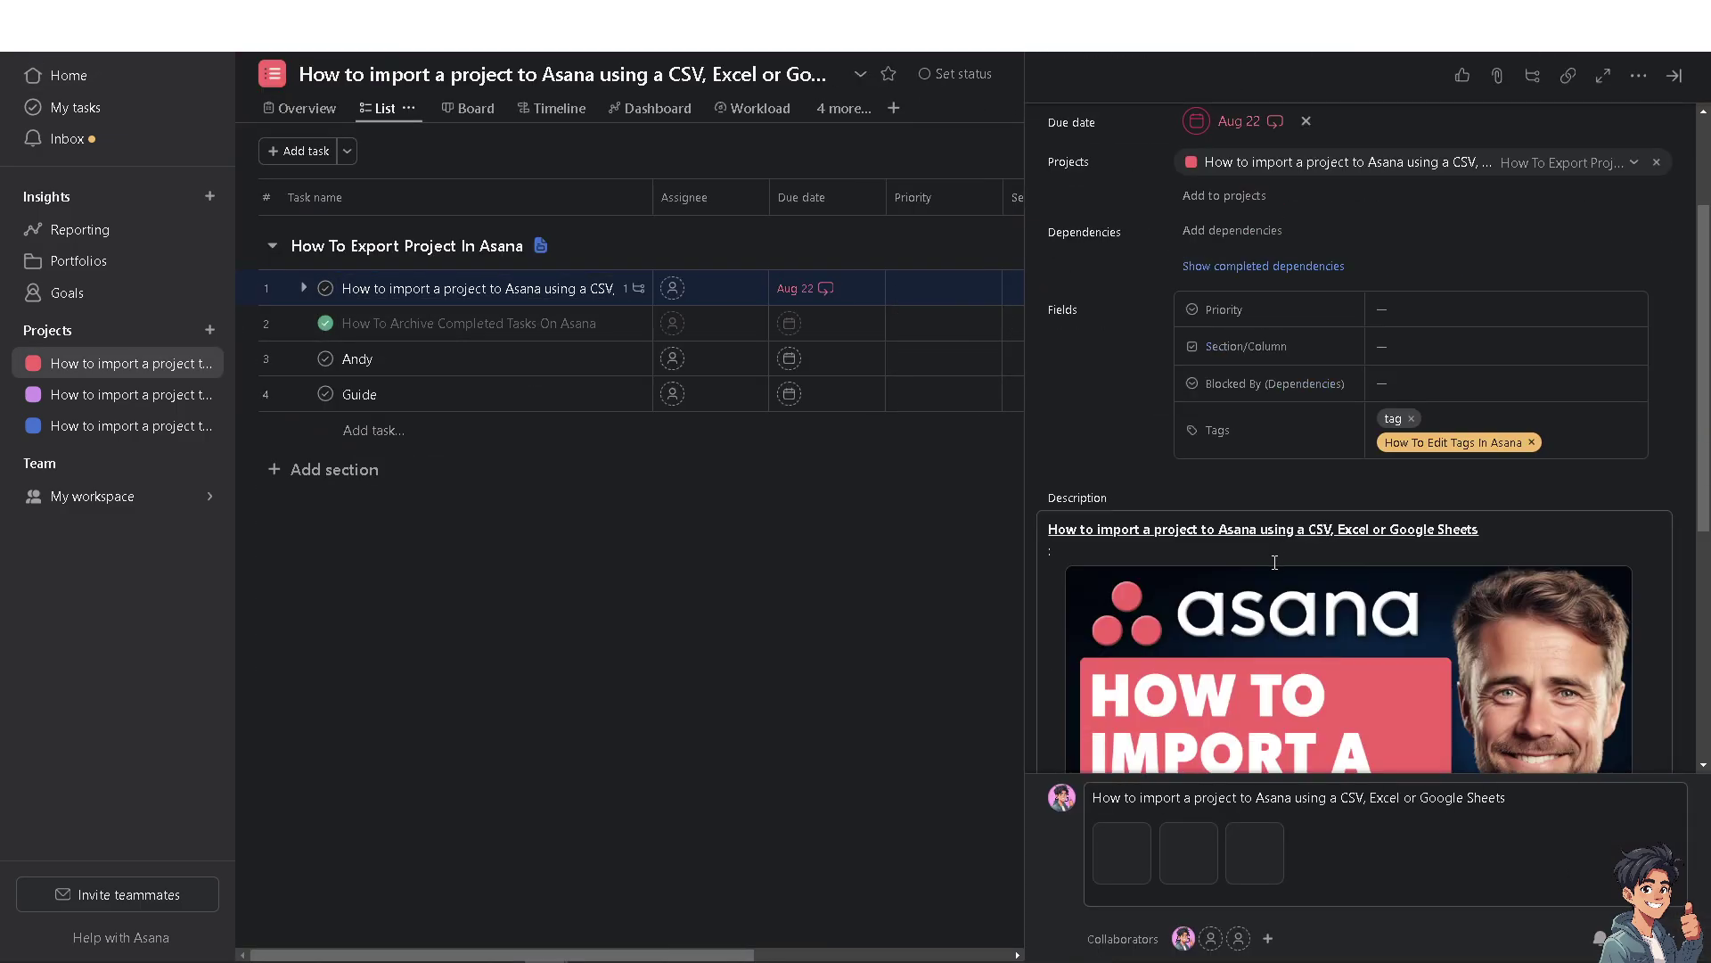
pyautogui.scroll(-5, 1274, 562)
pyautogui.scroll(1, 1242, 649)
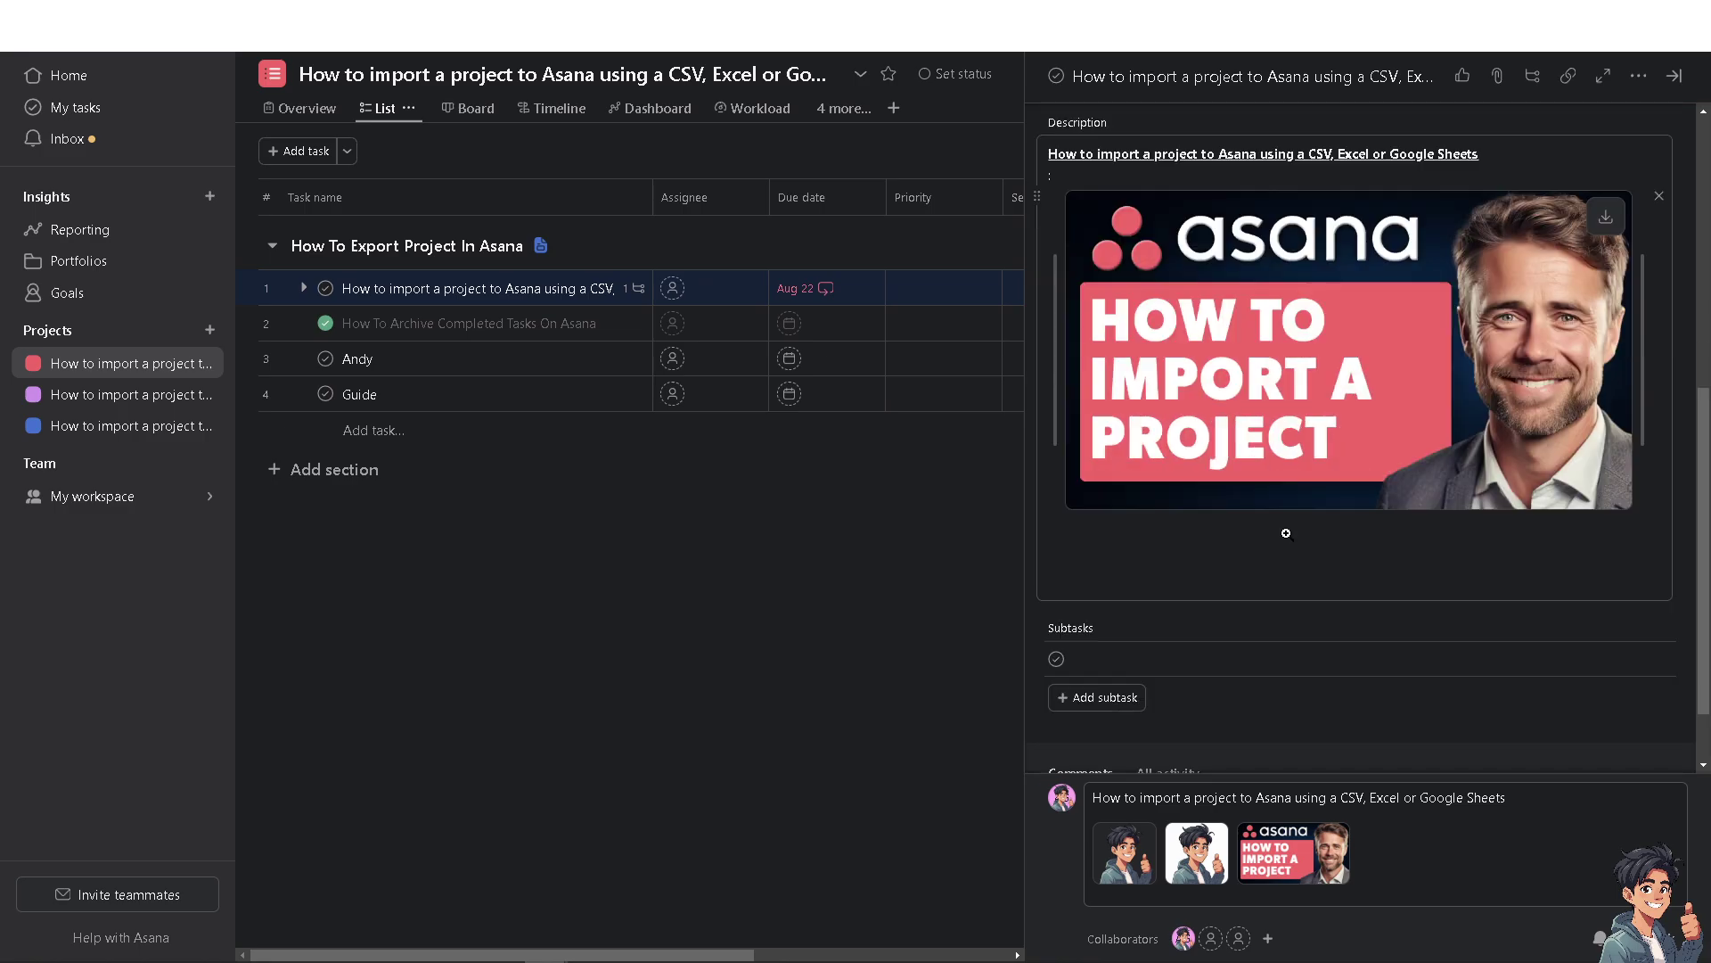
pyautogui.click(1452, 532)
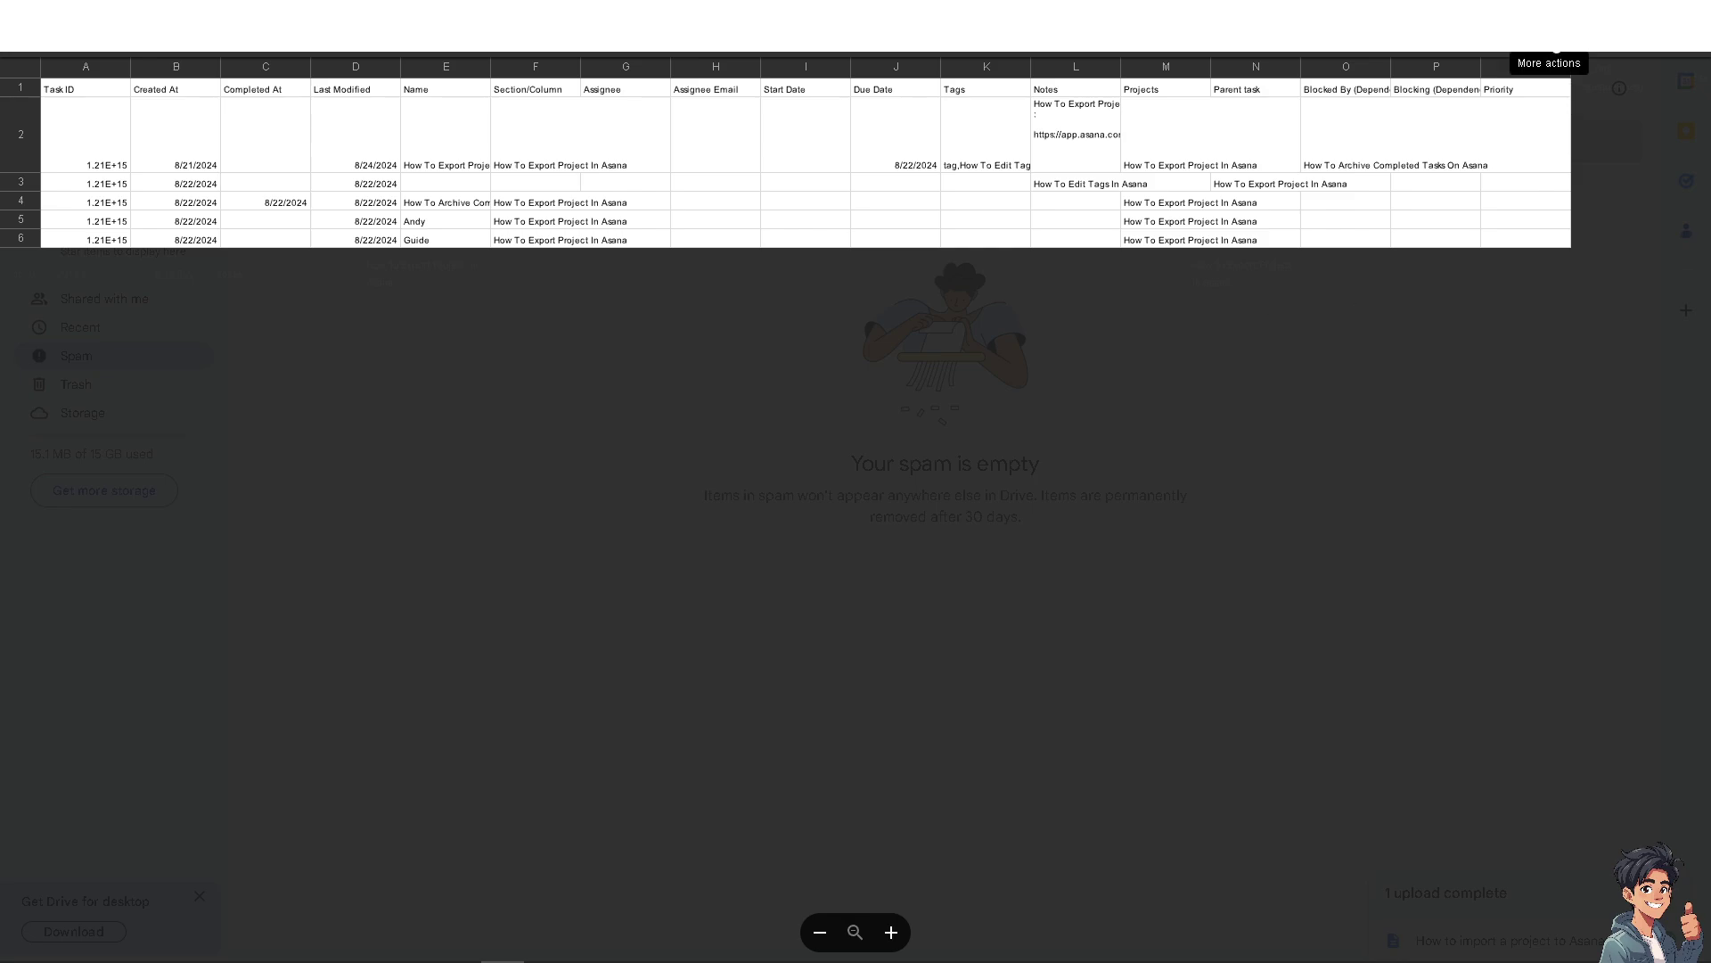
# Copy the share link of the exported CSV from Google Drive.
pyautogui.click(1549, 47)
pyautogui.click(1547, 75)
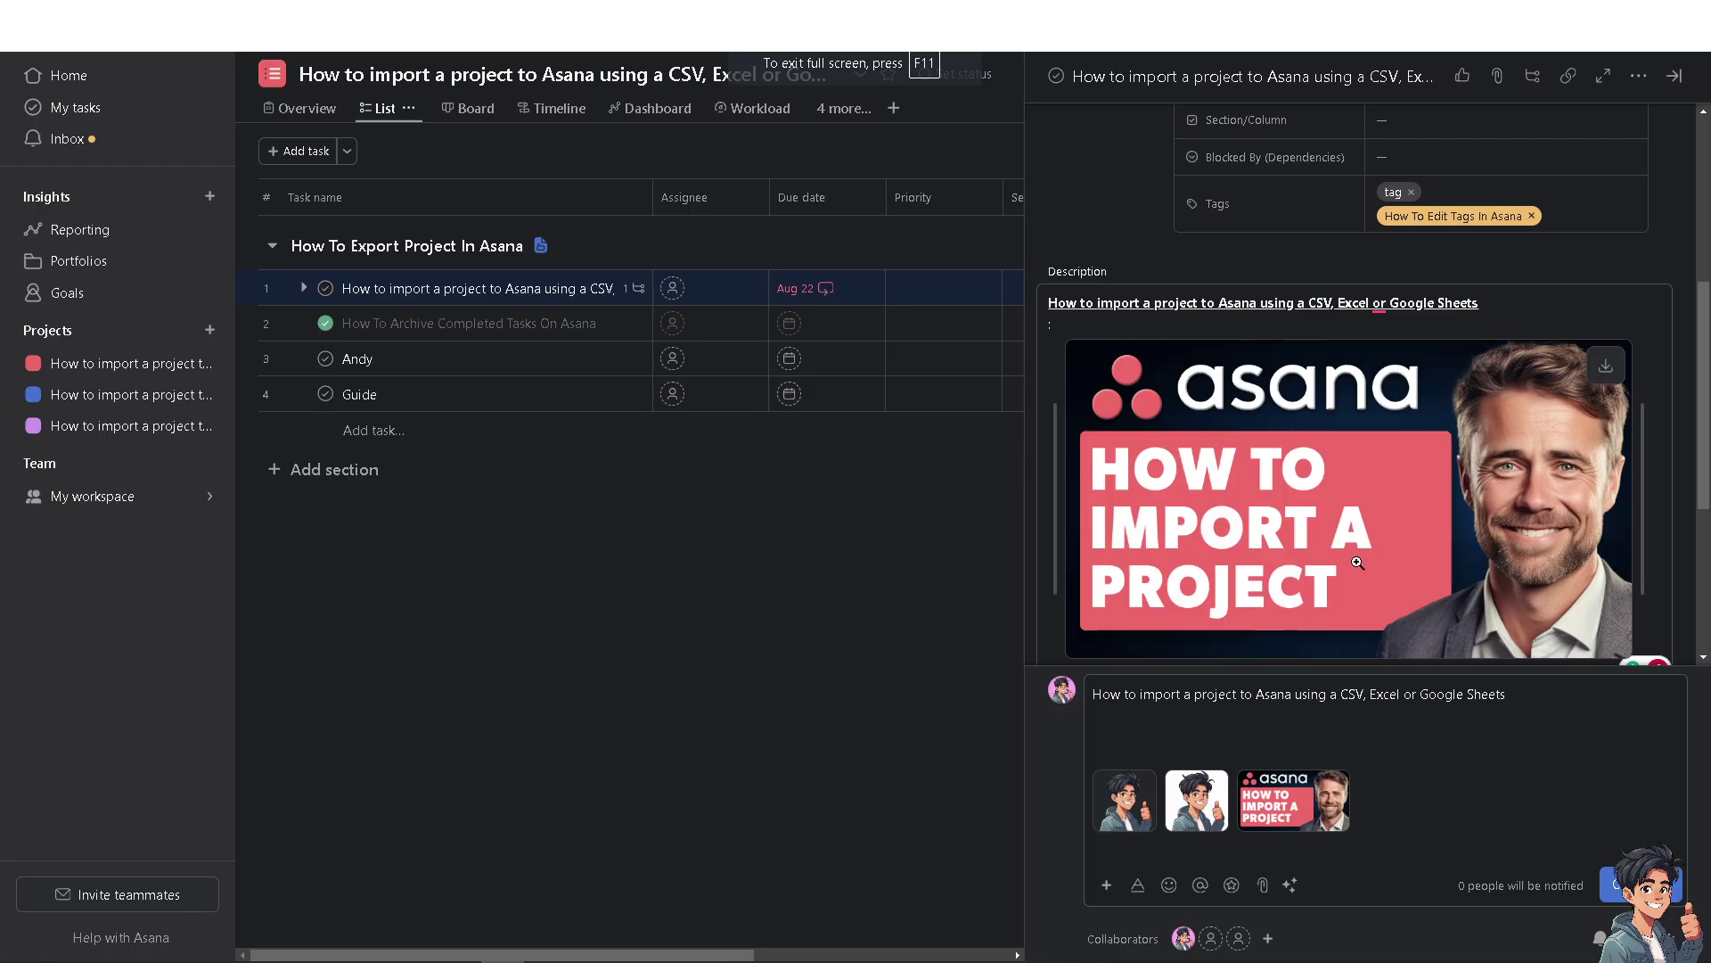
pyautogui.scroll(-2, 1317, 411)
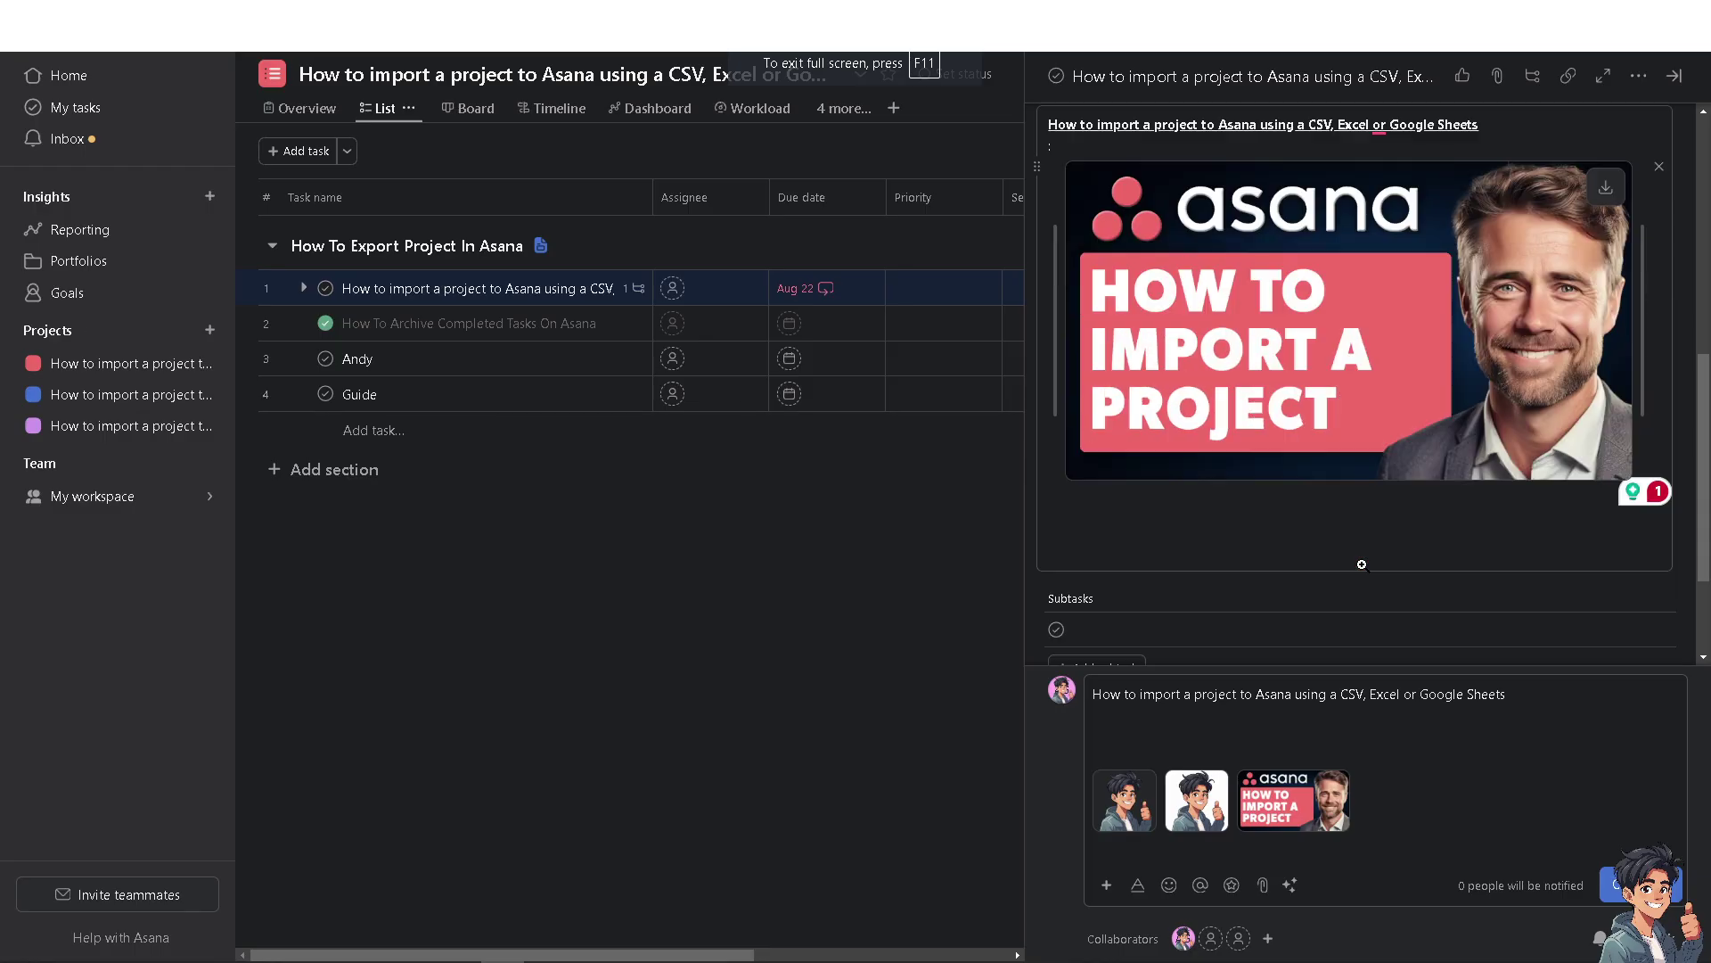
pyautogui.scroll(2, 1318, 411)
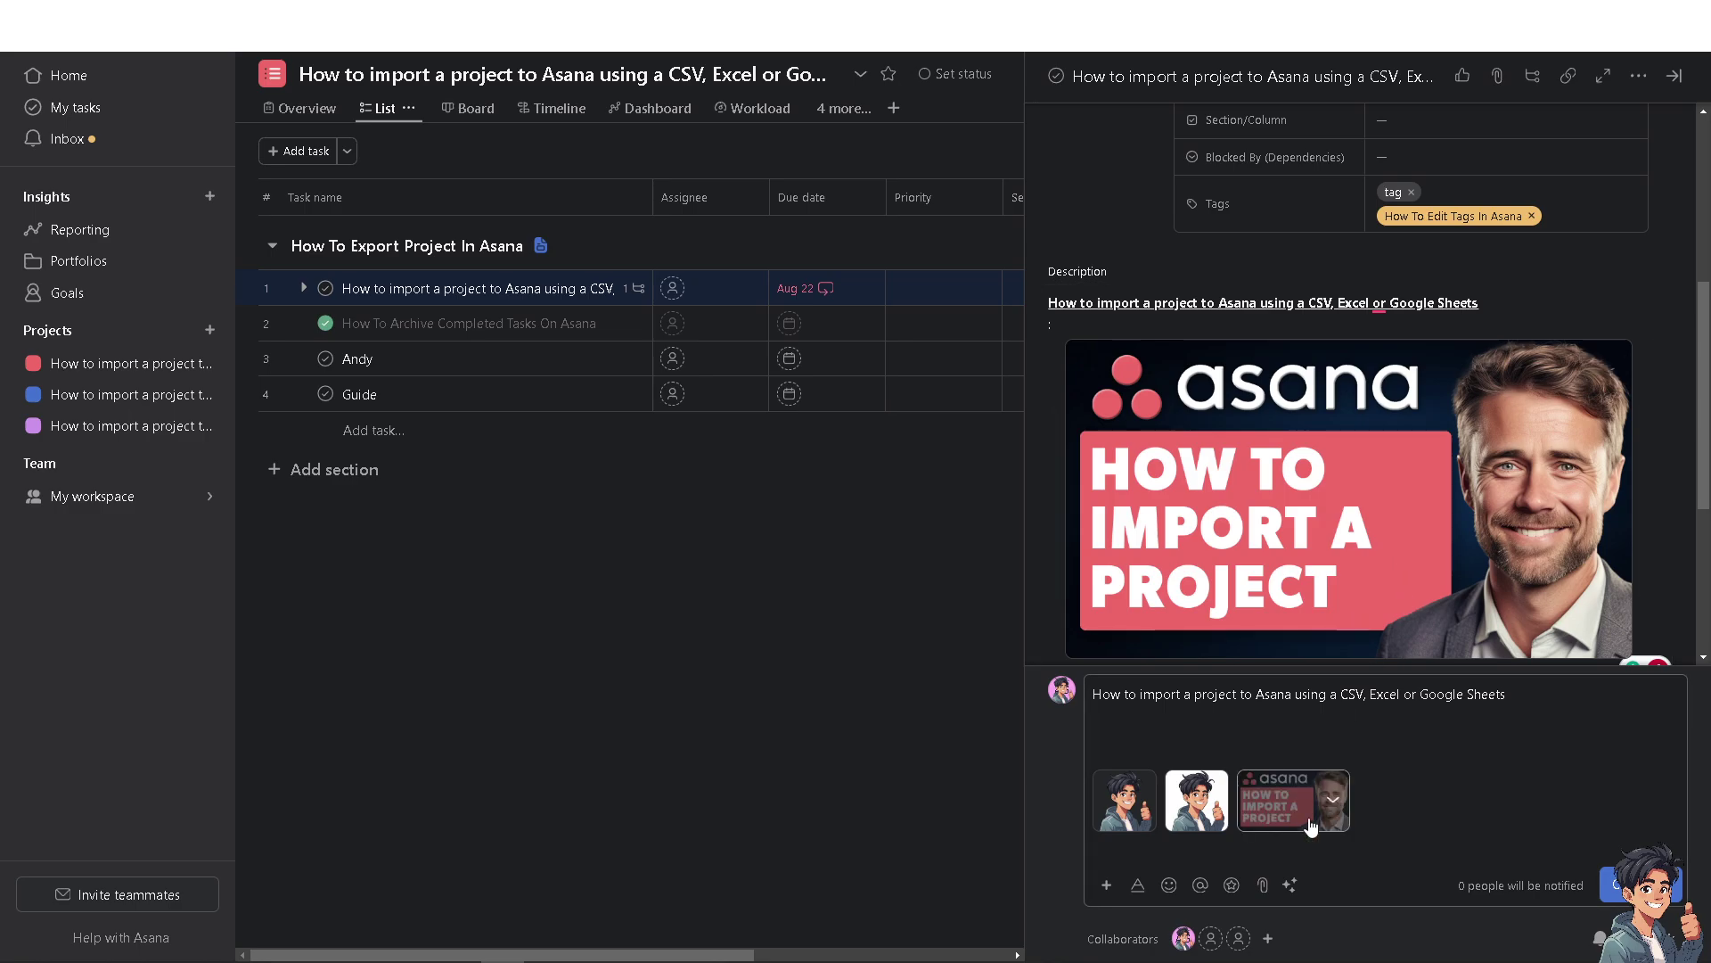
# Replace the description's thumbnail image with the pasted Google Drive link.
pyautogui.scroll(3, 1328, 401)
pyautogui.scroll(-6, 1292, 593)
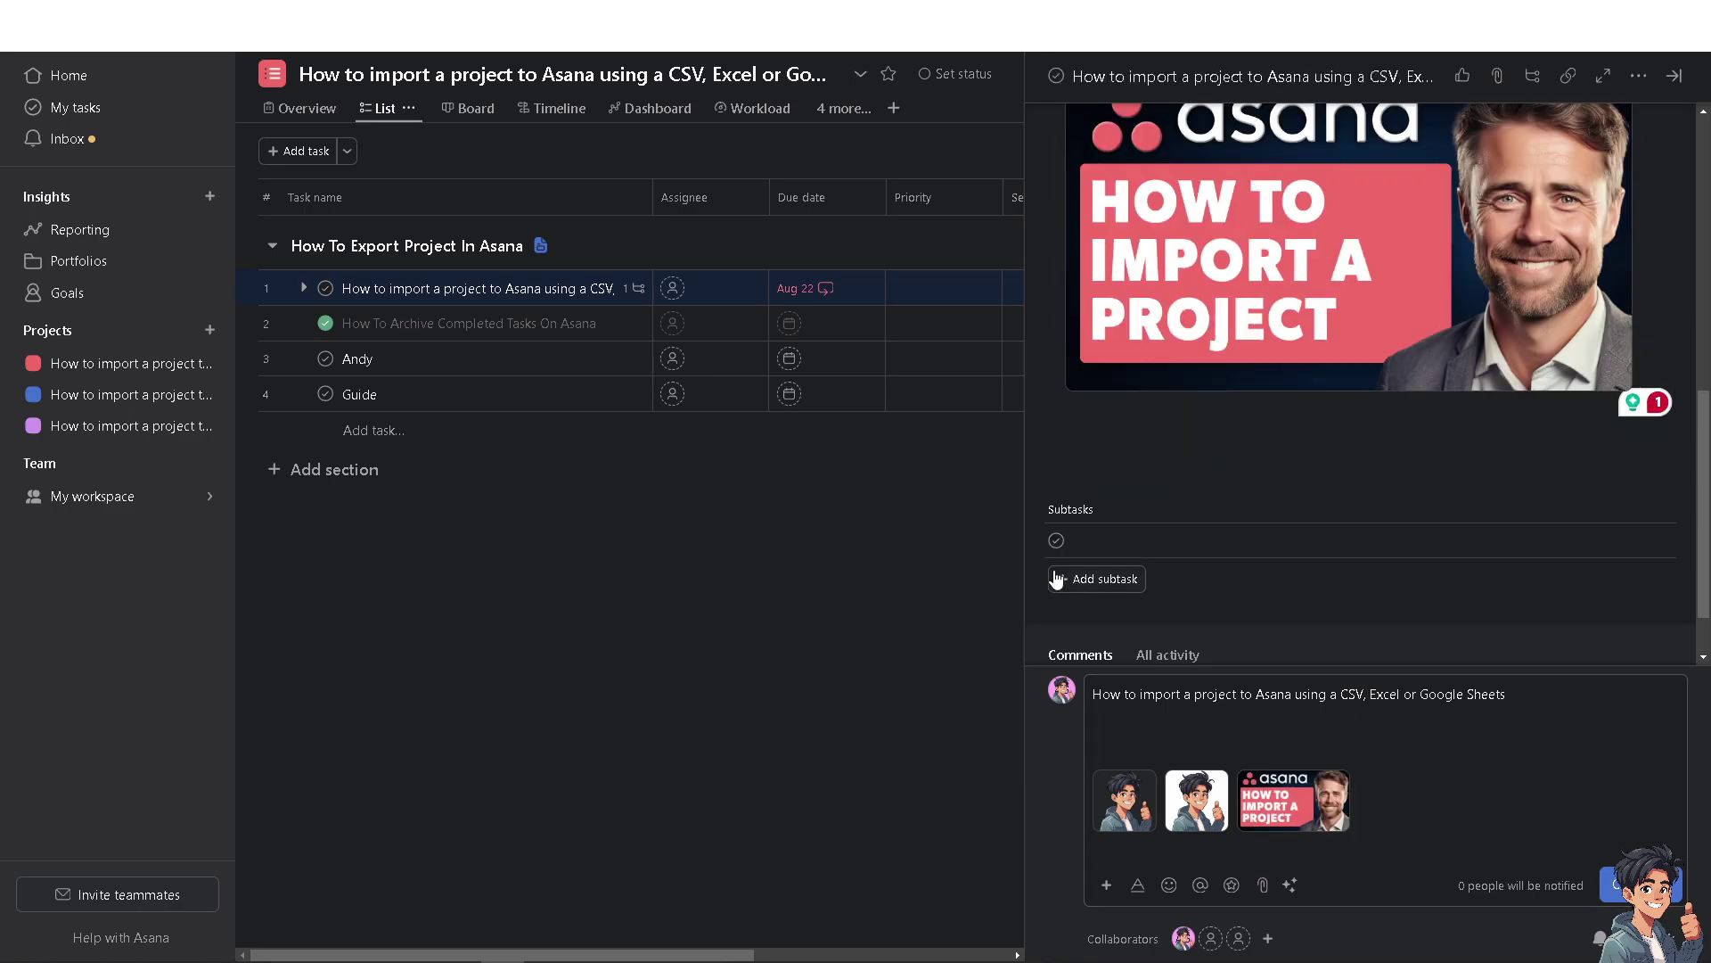
pyautogui.scroll(2, 1060, 570)
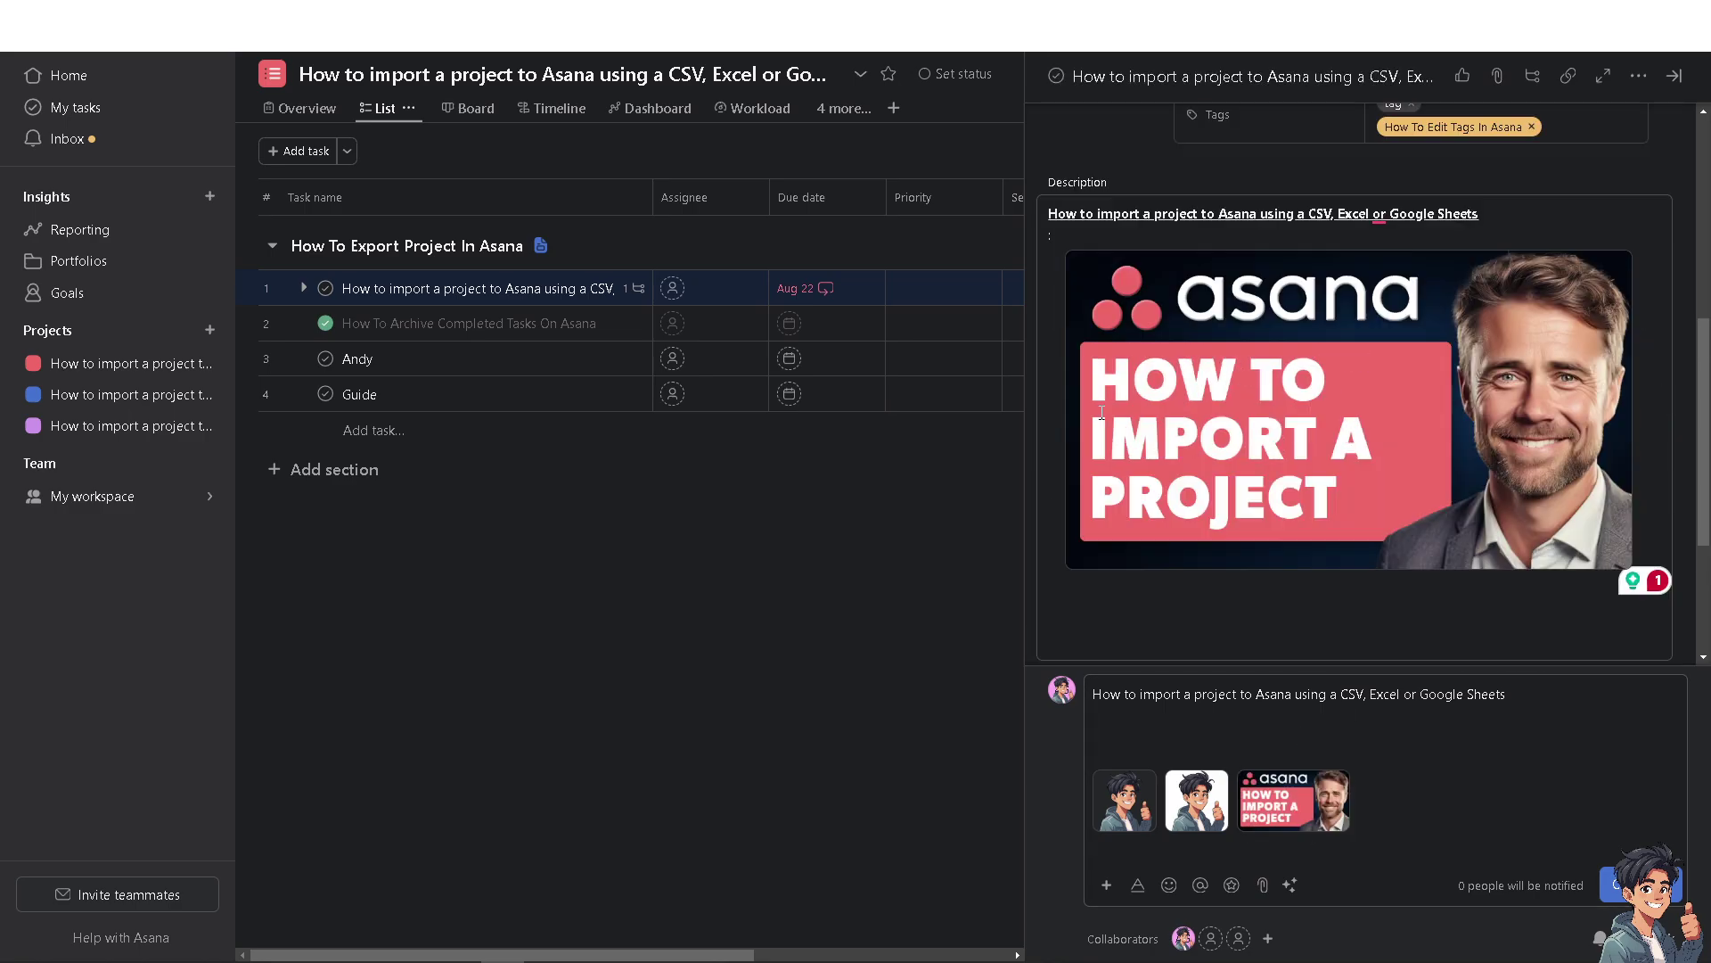
pyautogui.click(1640, 272)
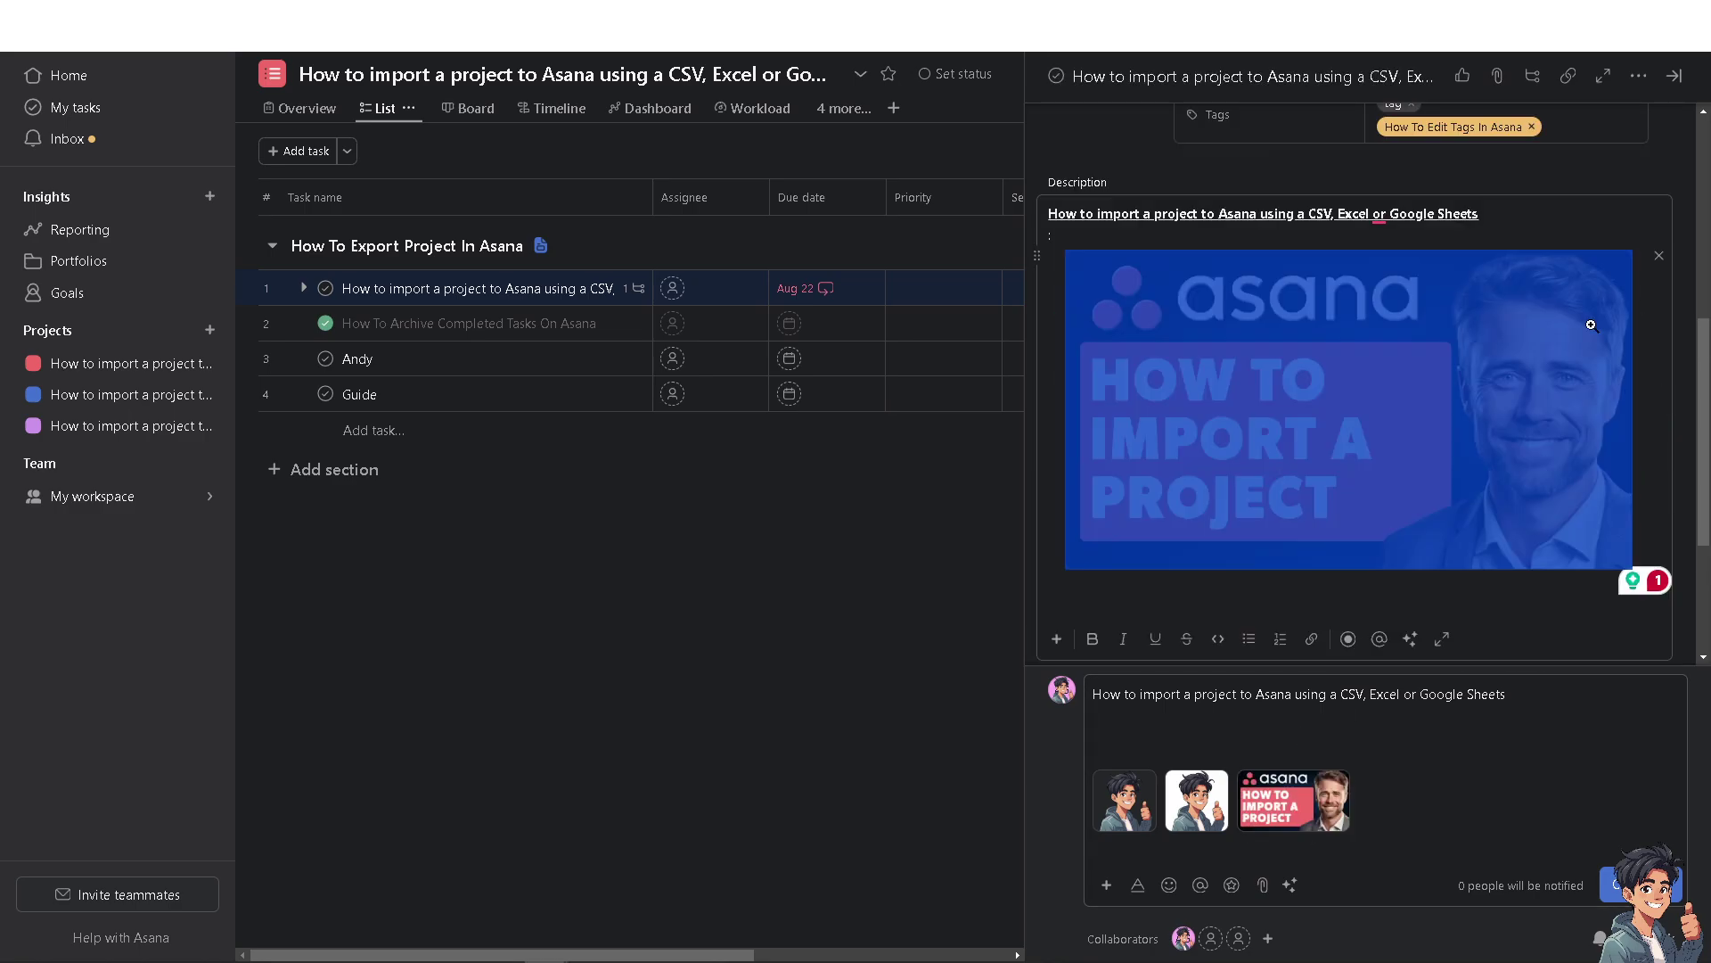
pyautogui.click(1311, 638)
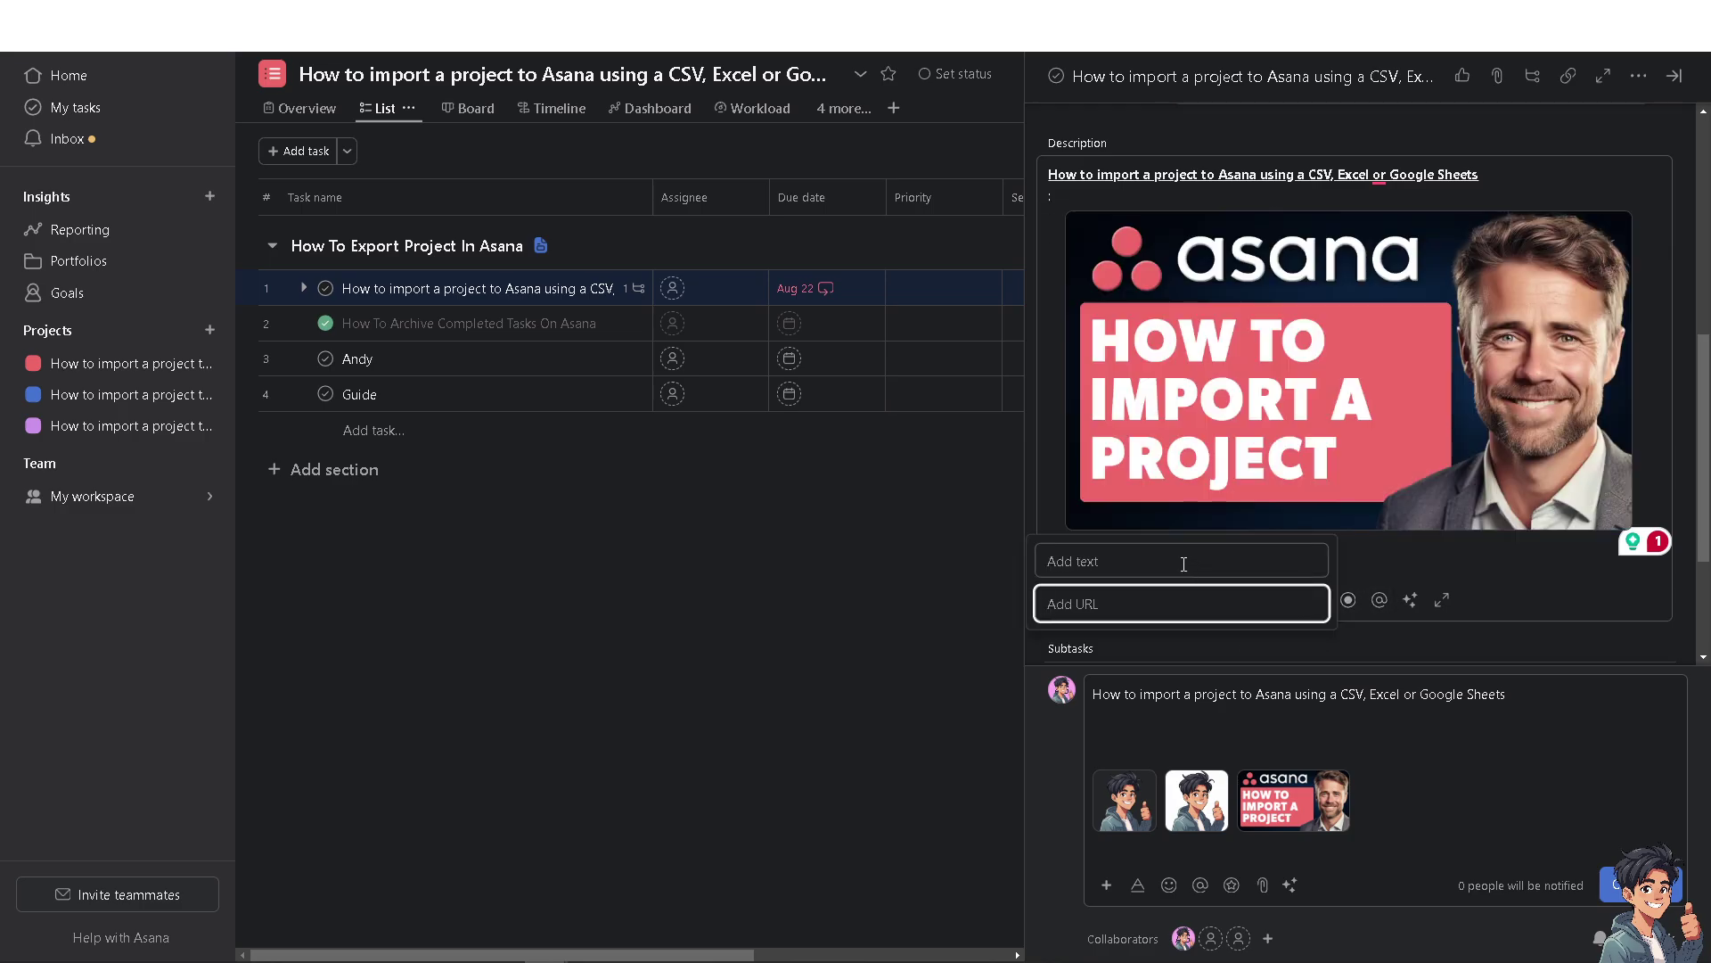
pyautogui.press('Return')
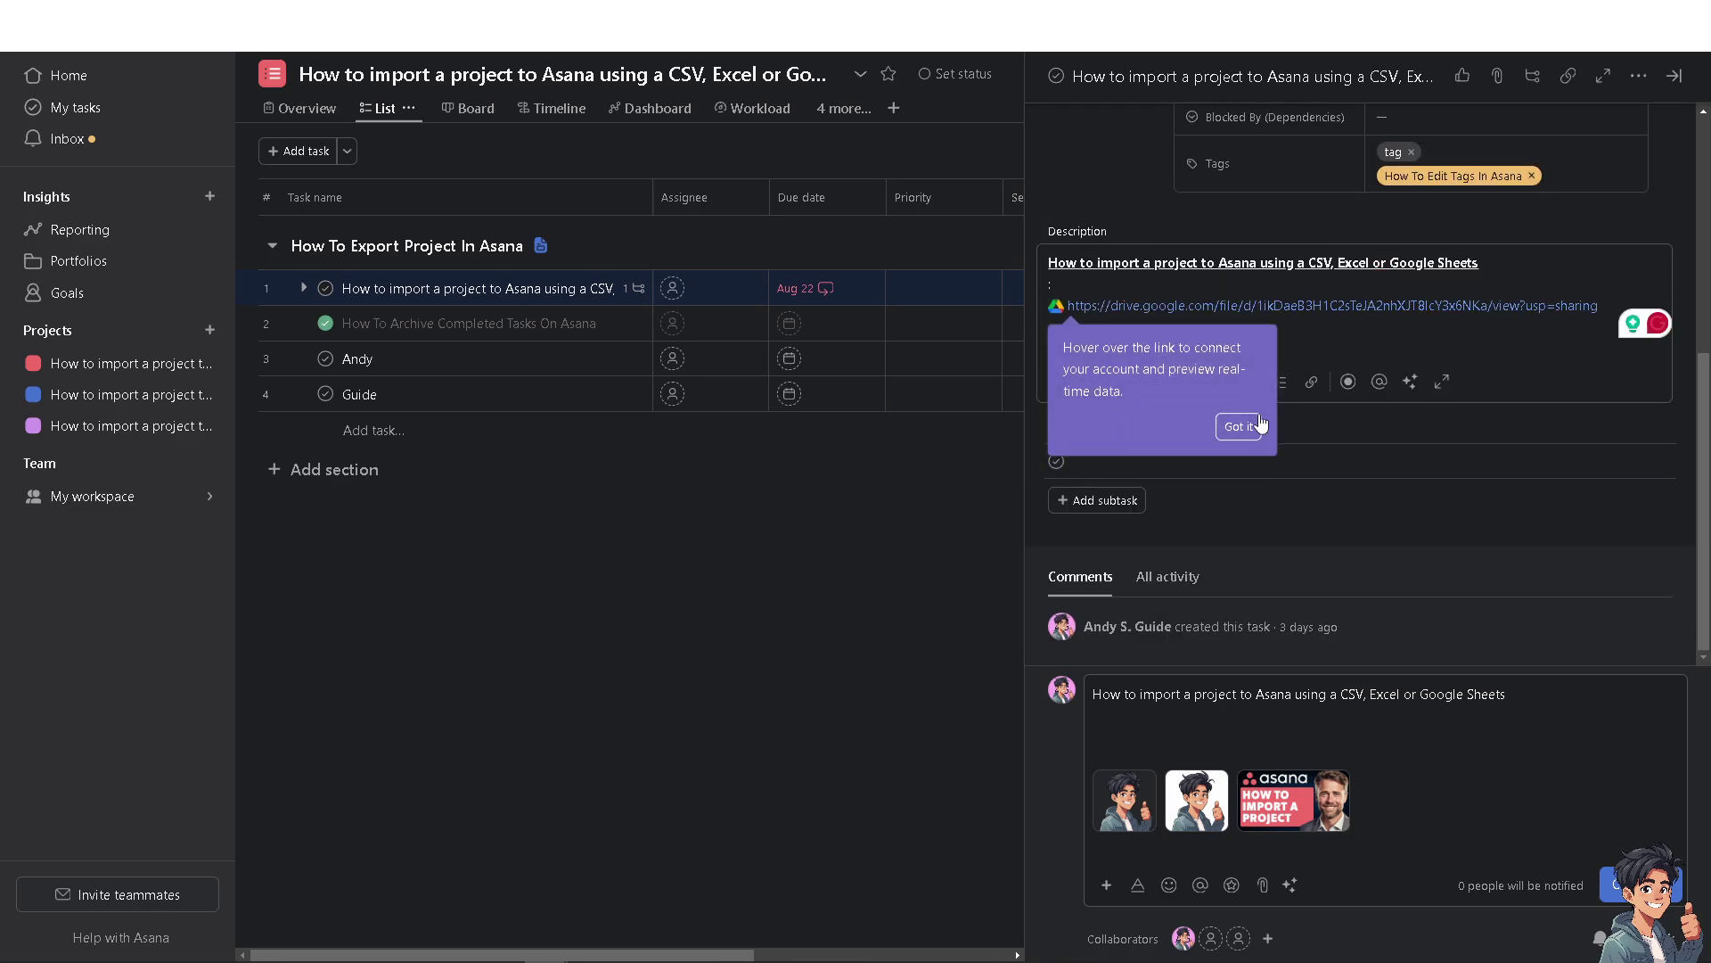
pyautogui.click(1243, 424)
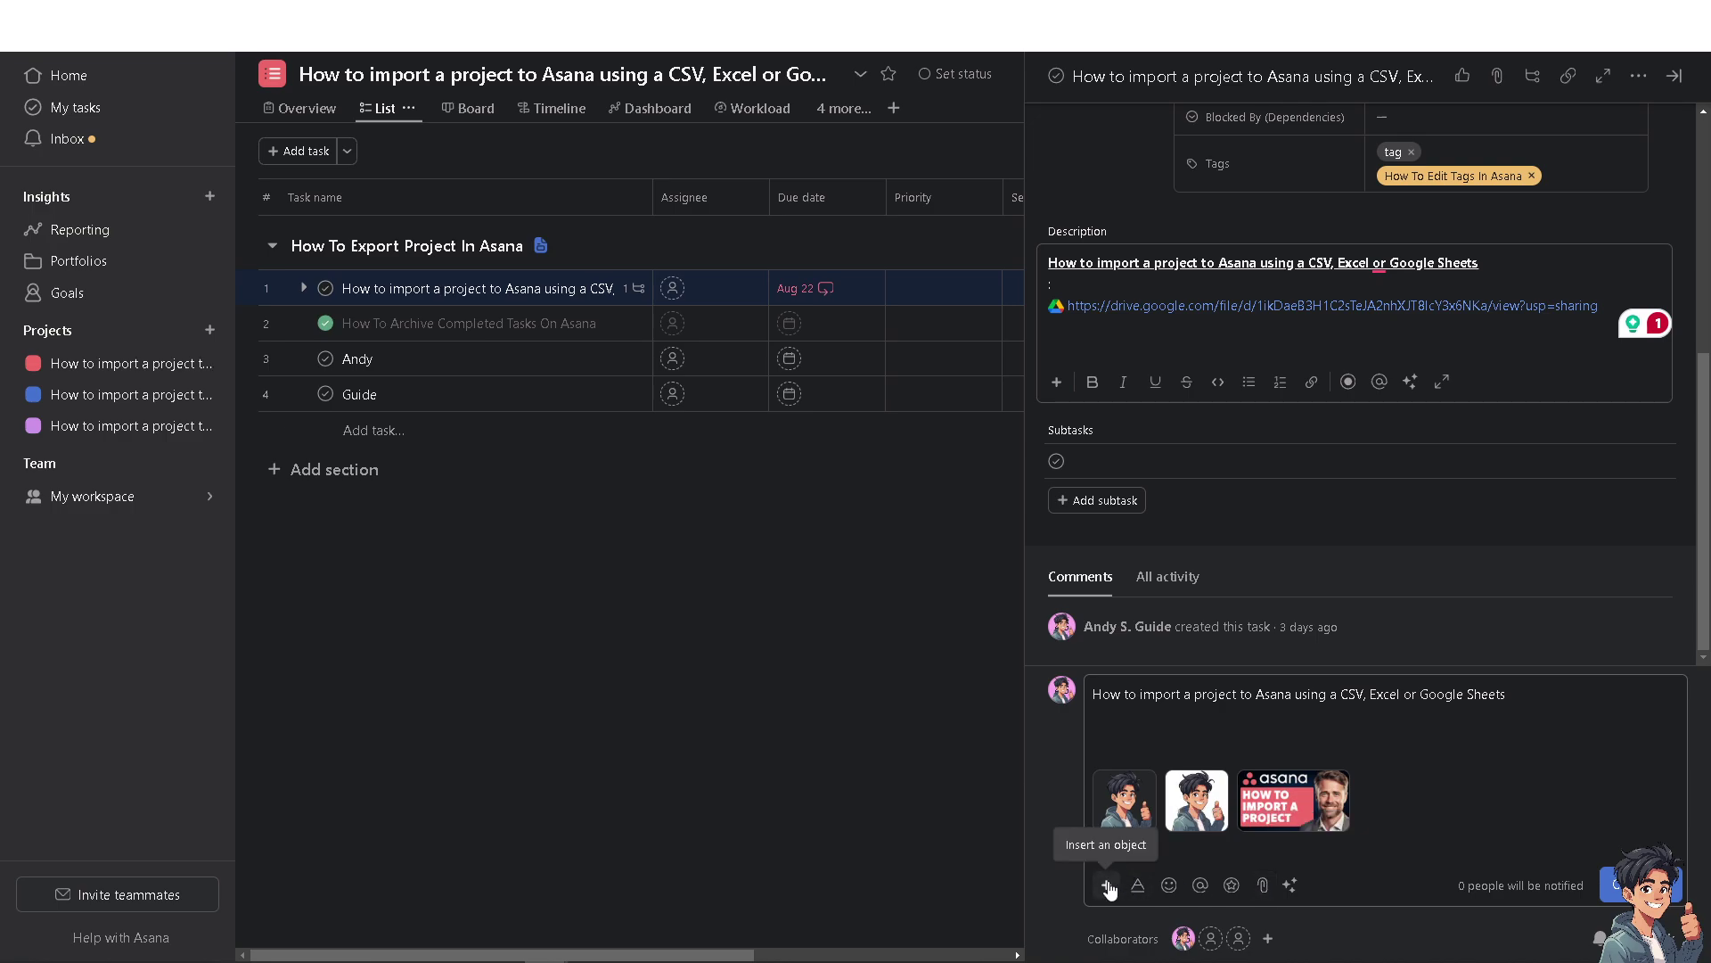
# Attach the exported 'How to import a project' CSV from the computer to the comment draft.
pyautogui.click(1263, 887)
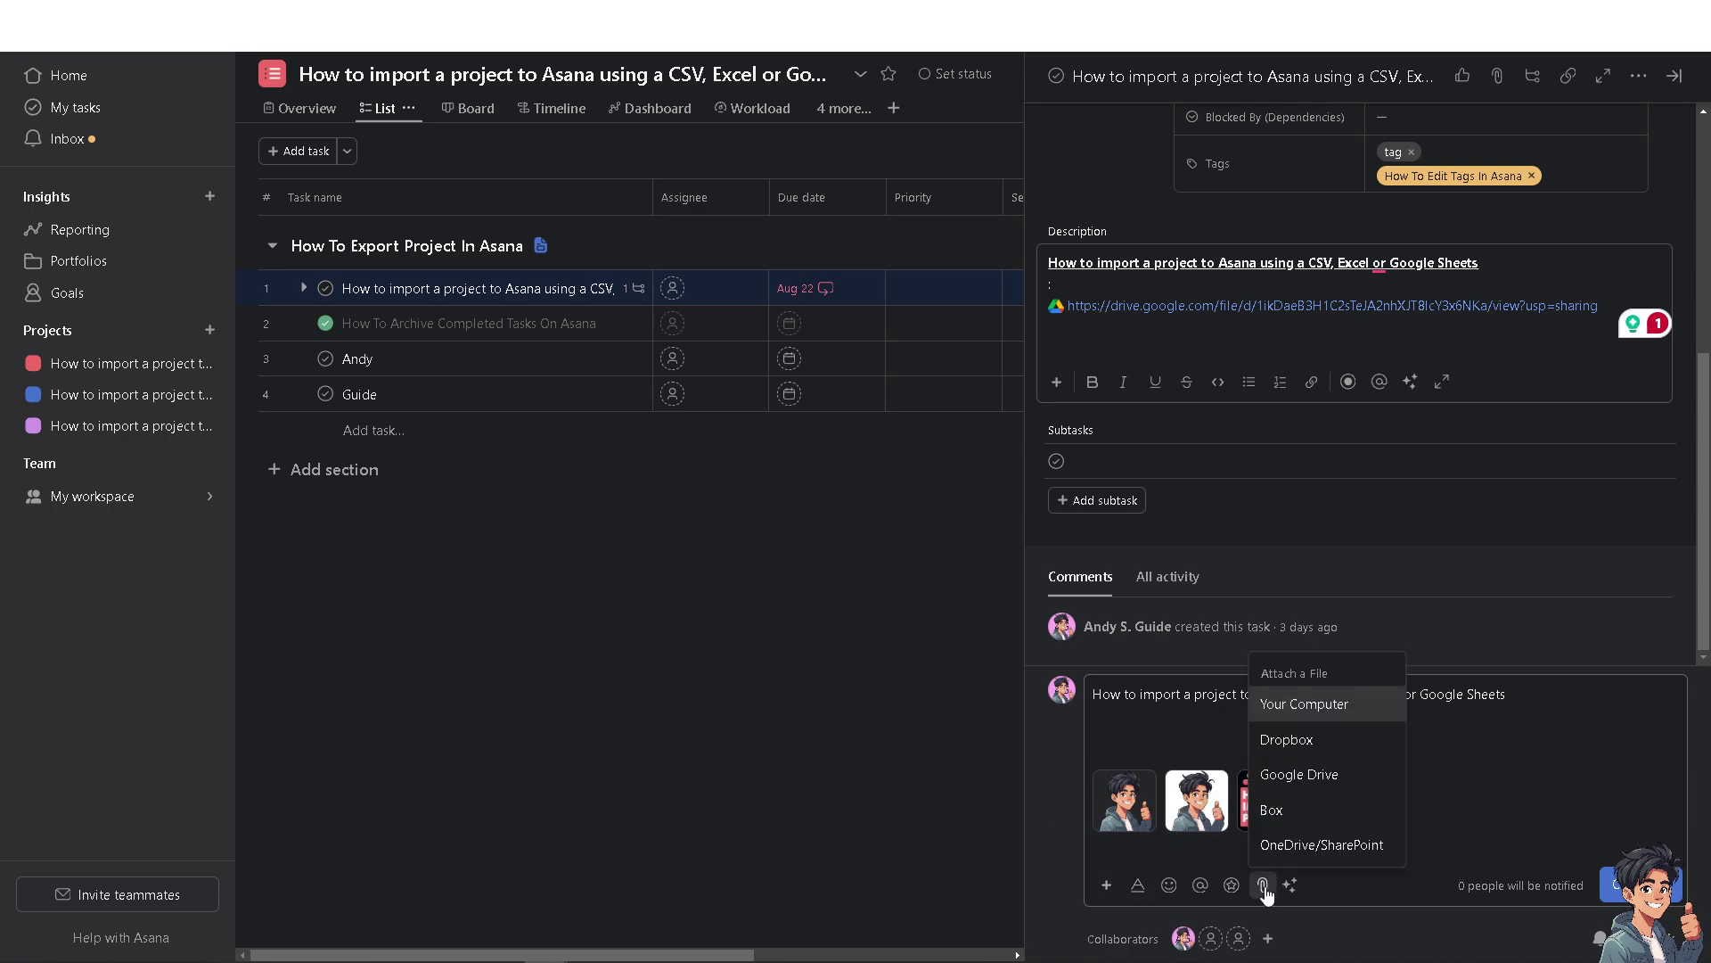
pyautogui.click(1317, 781)
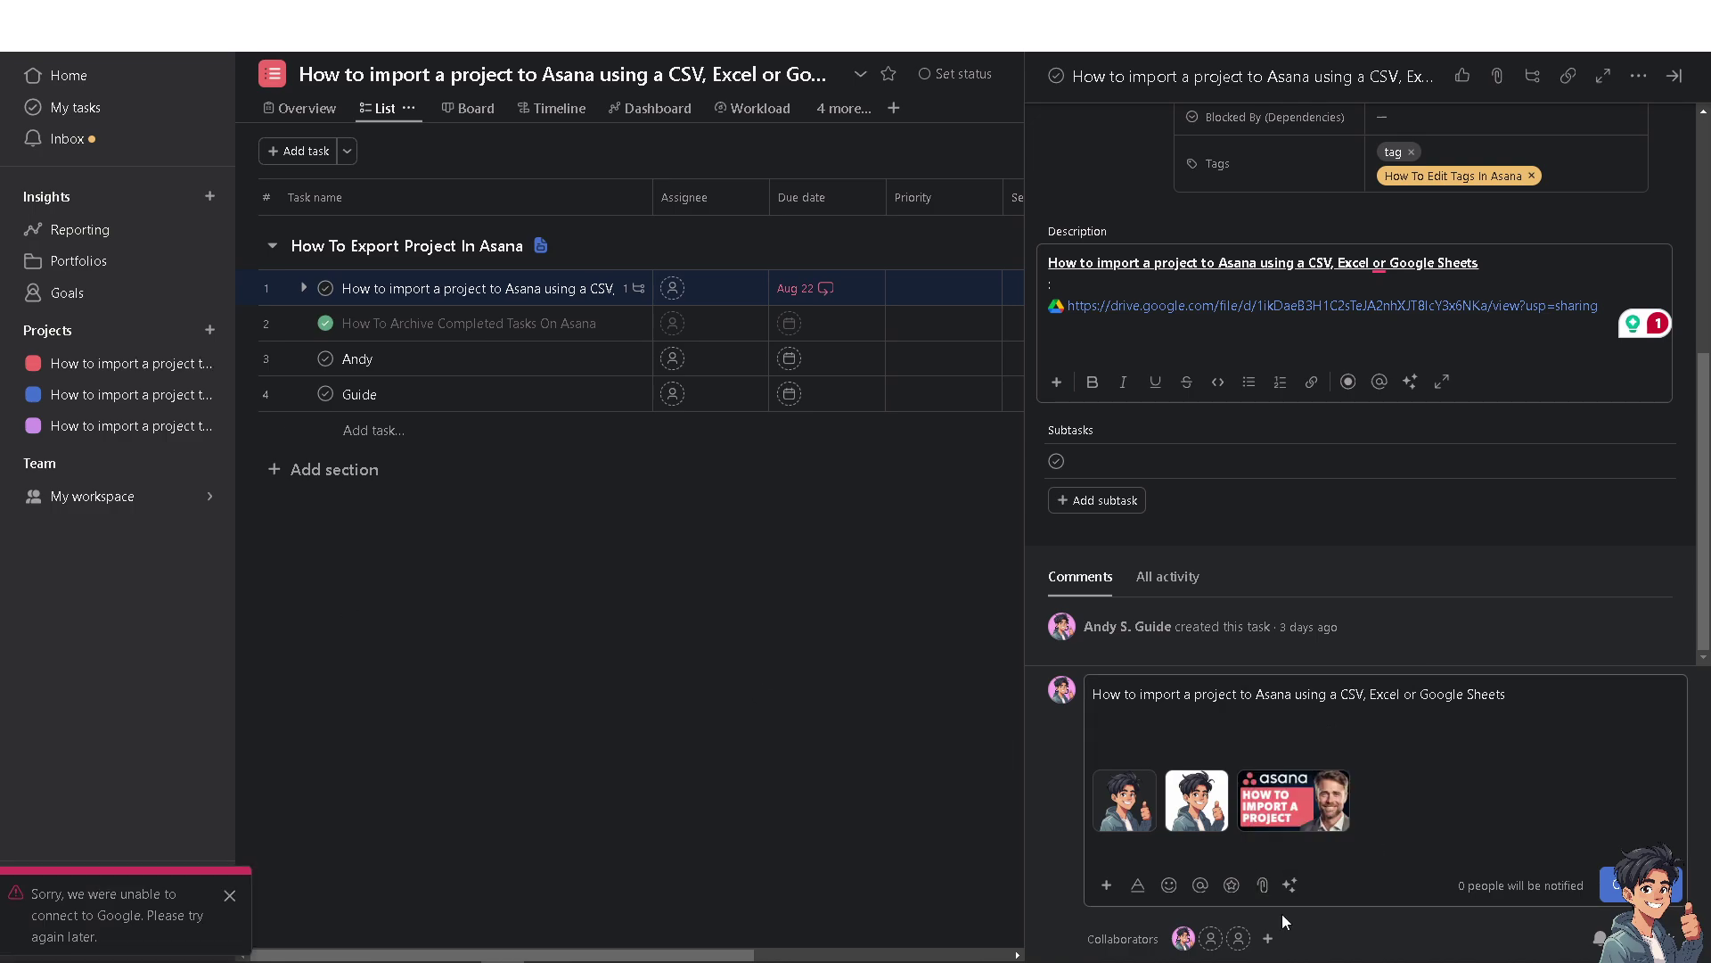
pyautogui.click(1261, 886)
pyautogui.click(1306, 709)
pyautogui.click(114, 142)
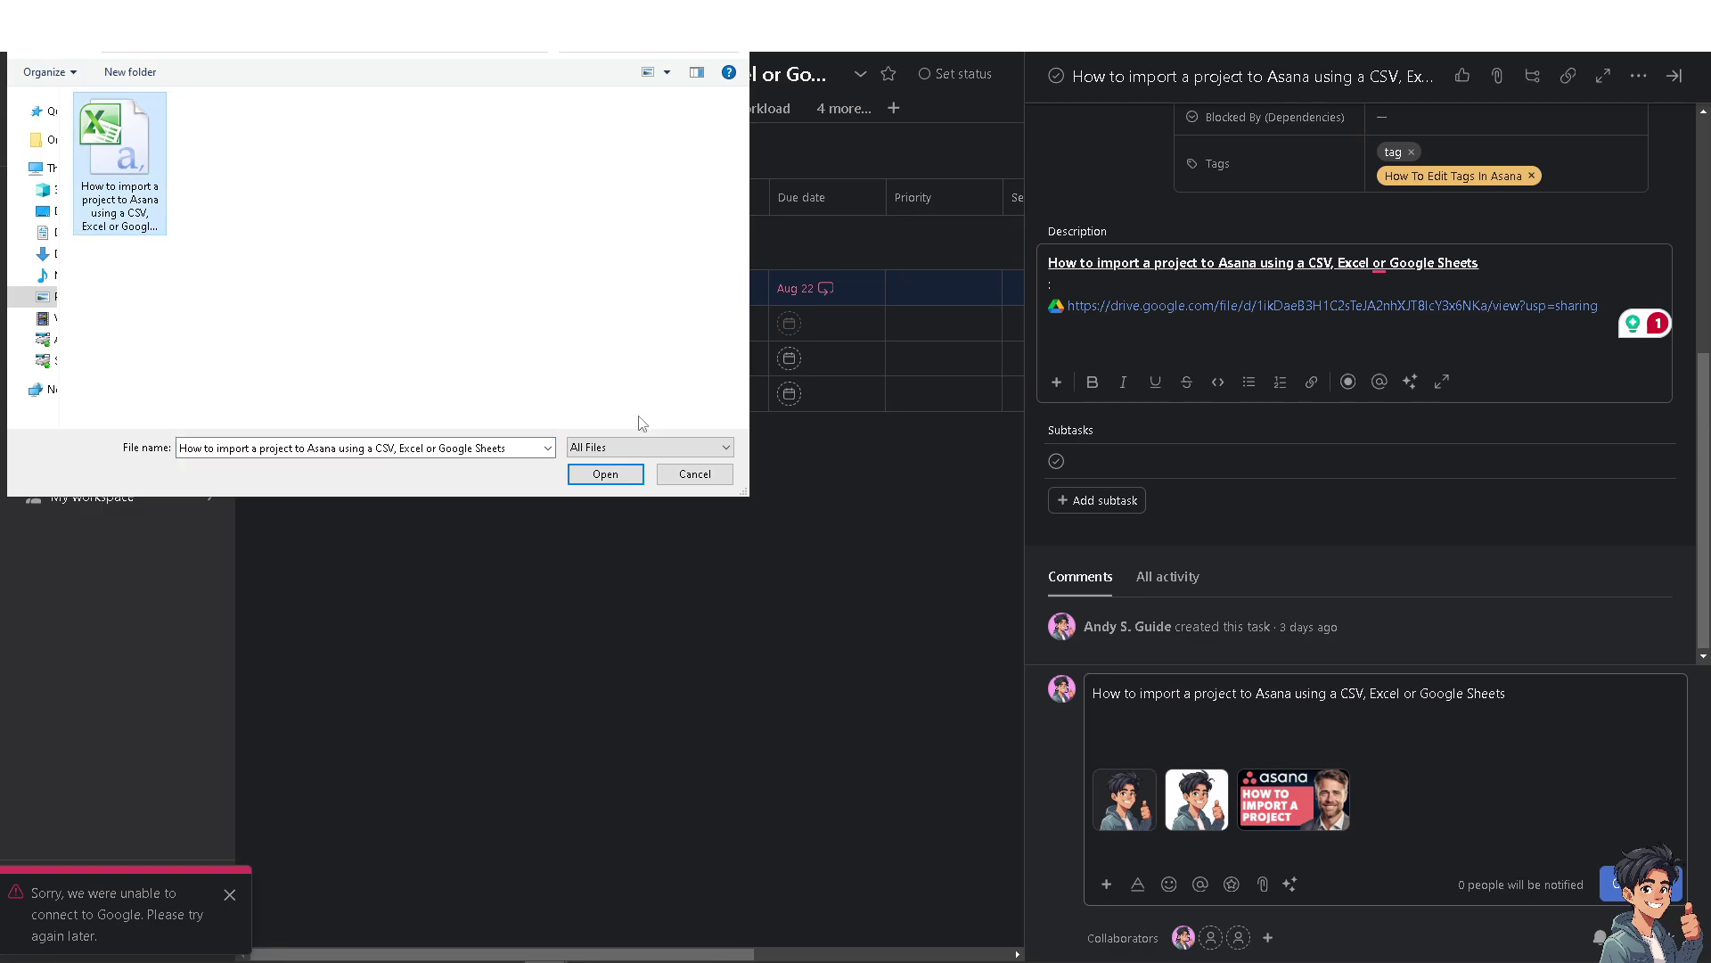
pyautogui.click(607, 474)
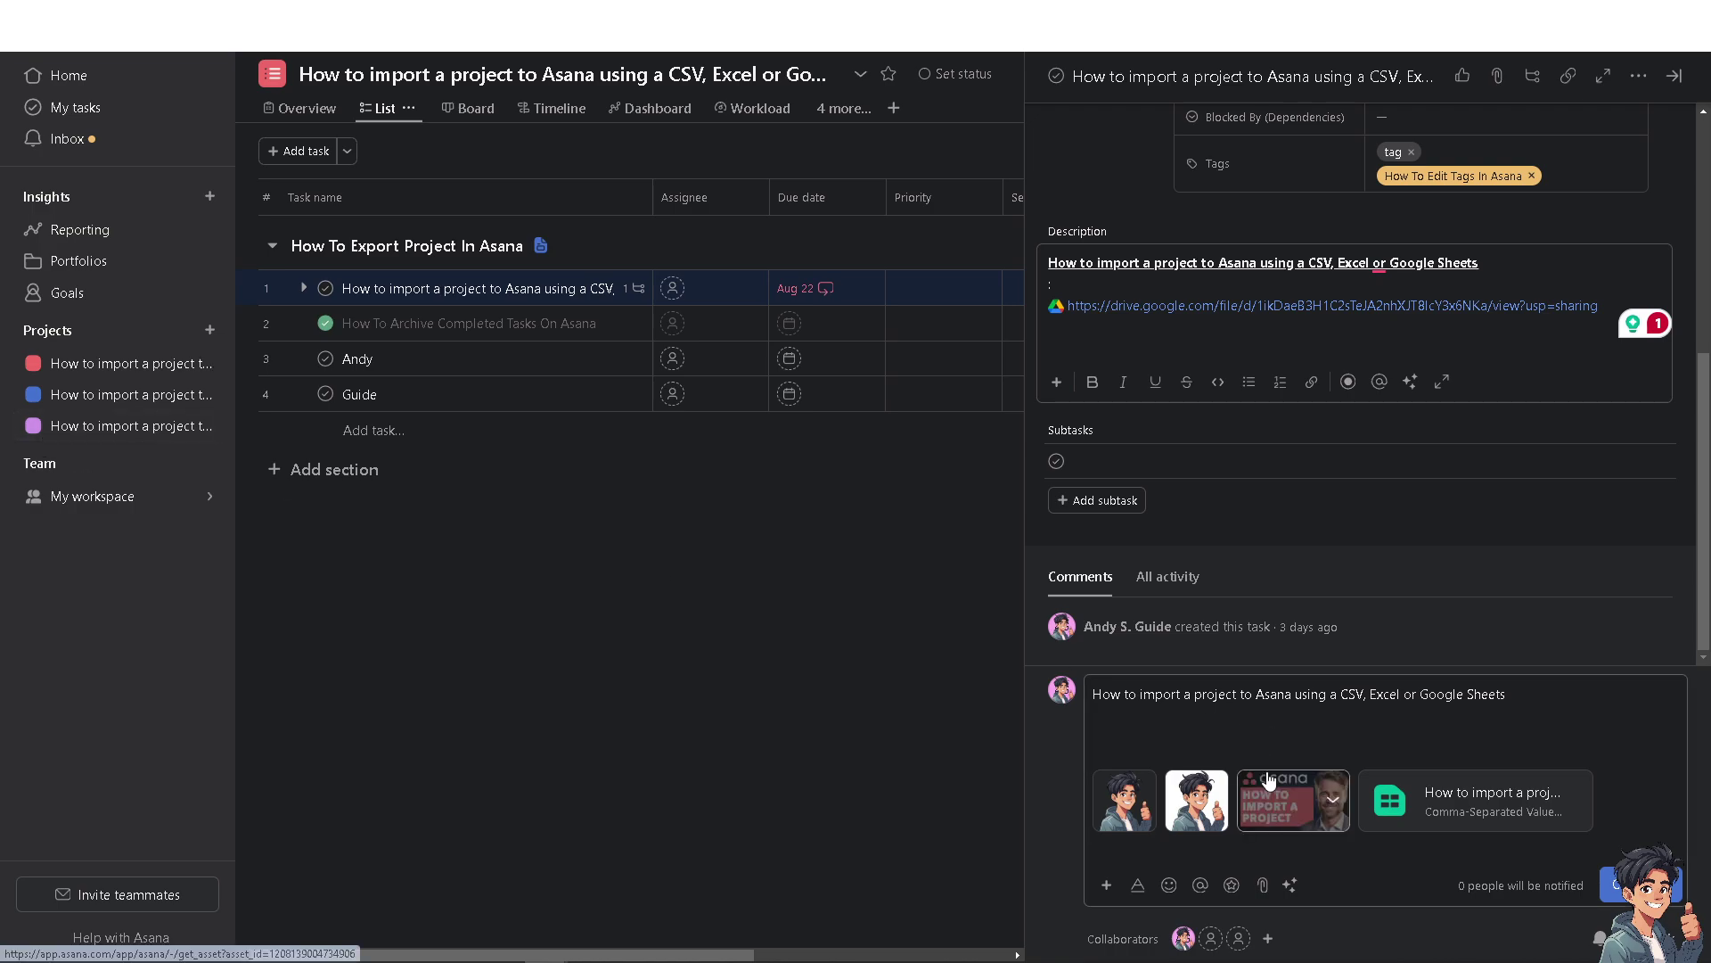
# Grant Asana Google Drive access and add the 'How to import a project' file as a second attachment.
pyautogui.click(1262, 884)
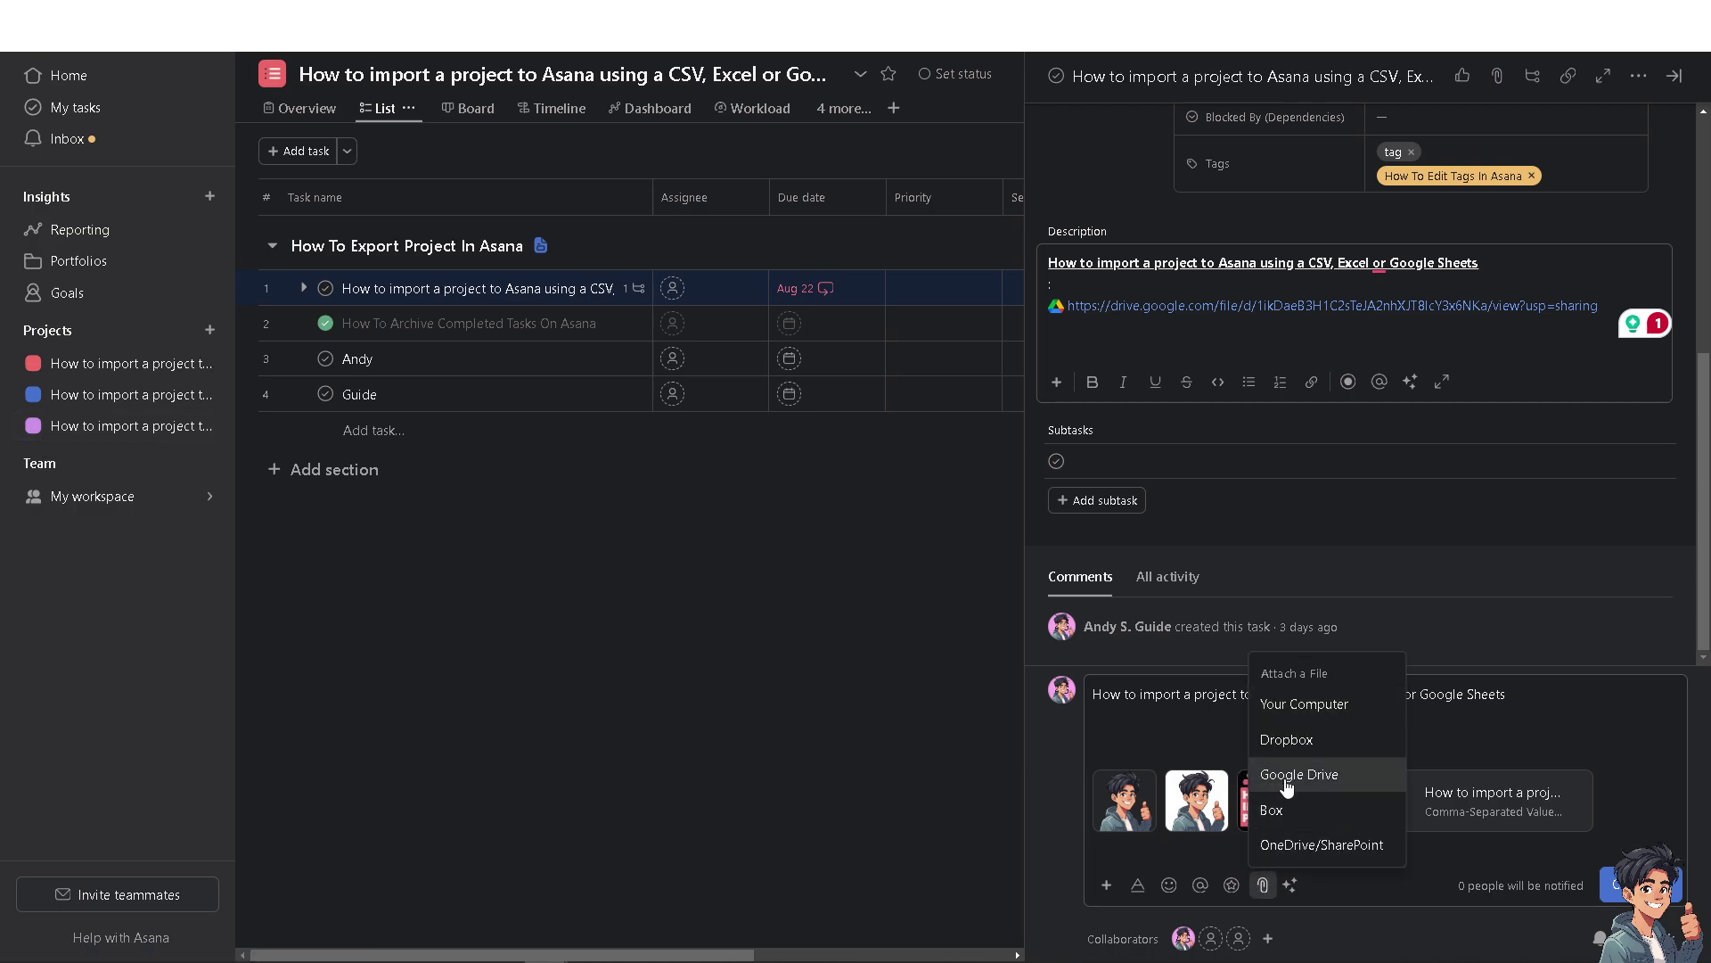
pyautogui.press('Return')
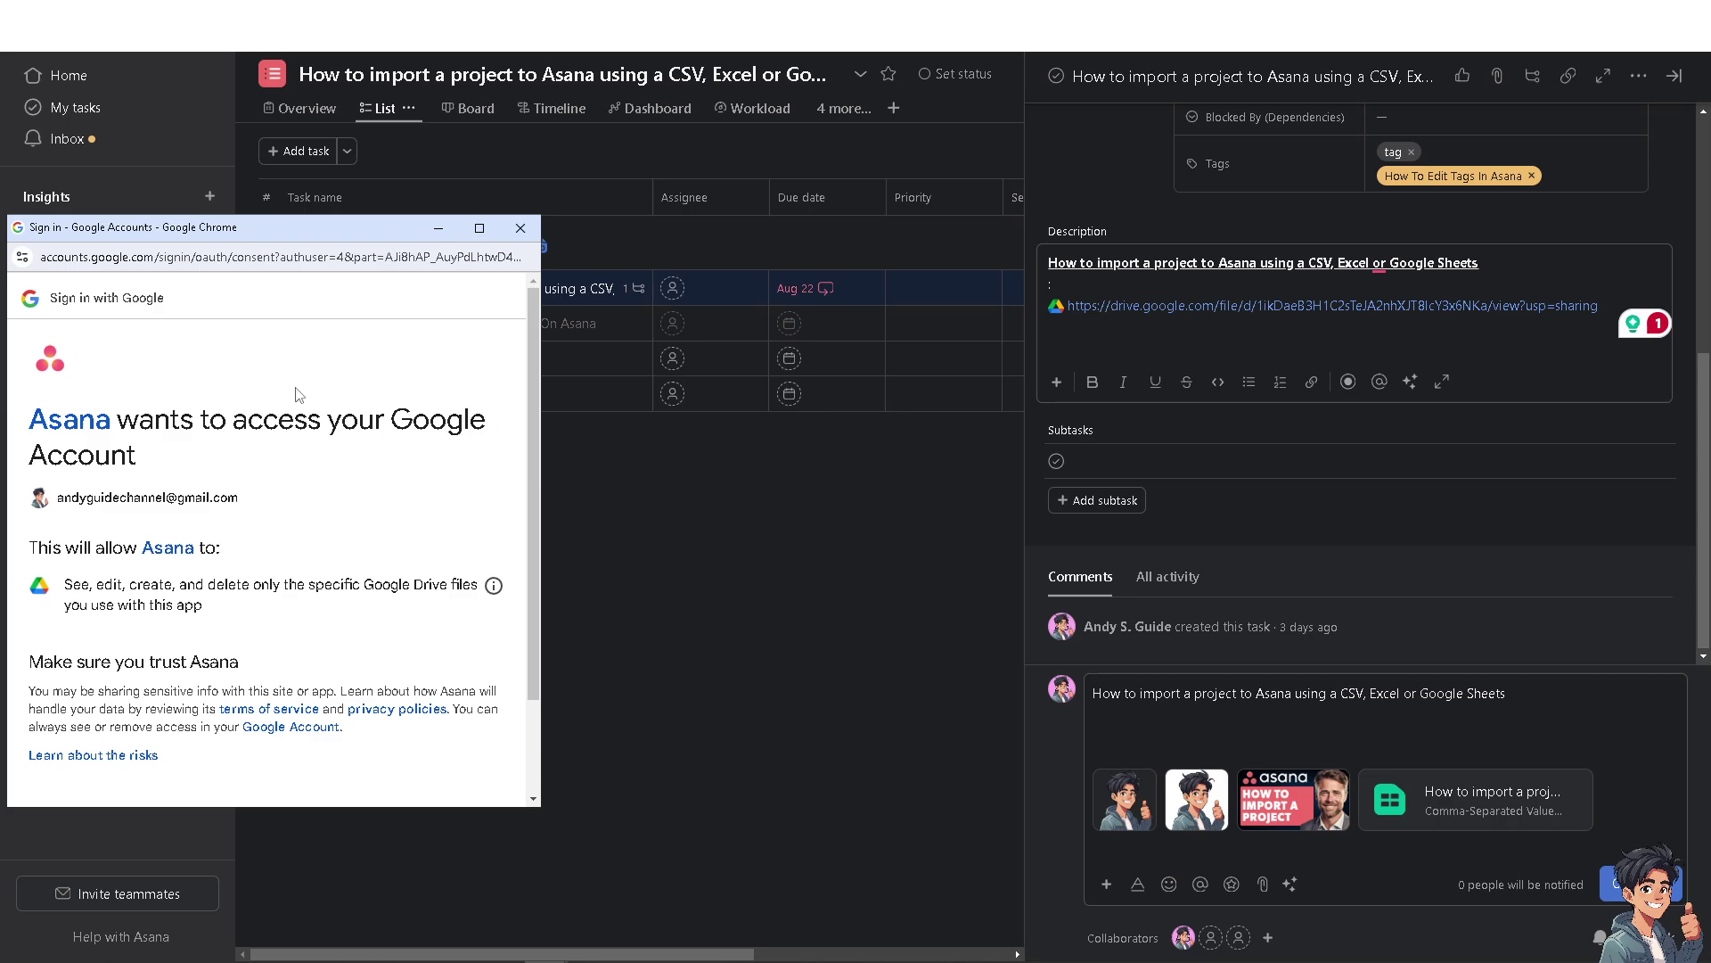
pyautogui.scroll(-2, 256, 501)
pyautogui.click(383, 745)
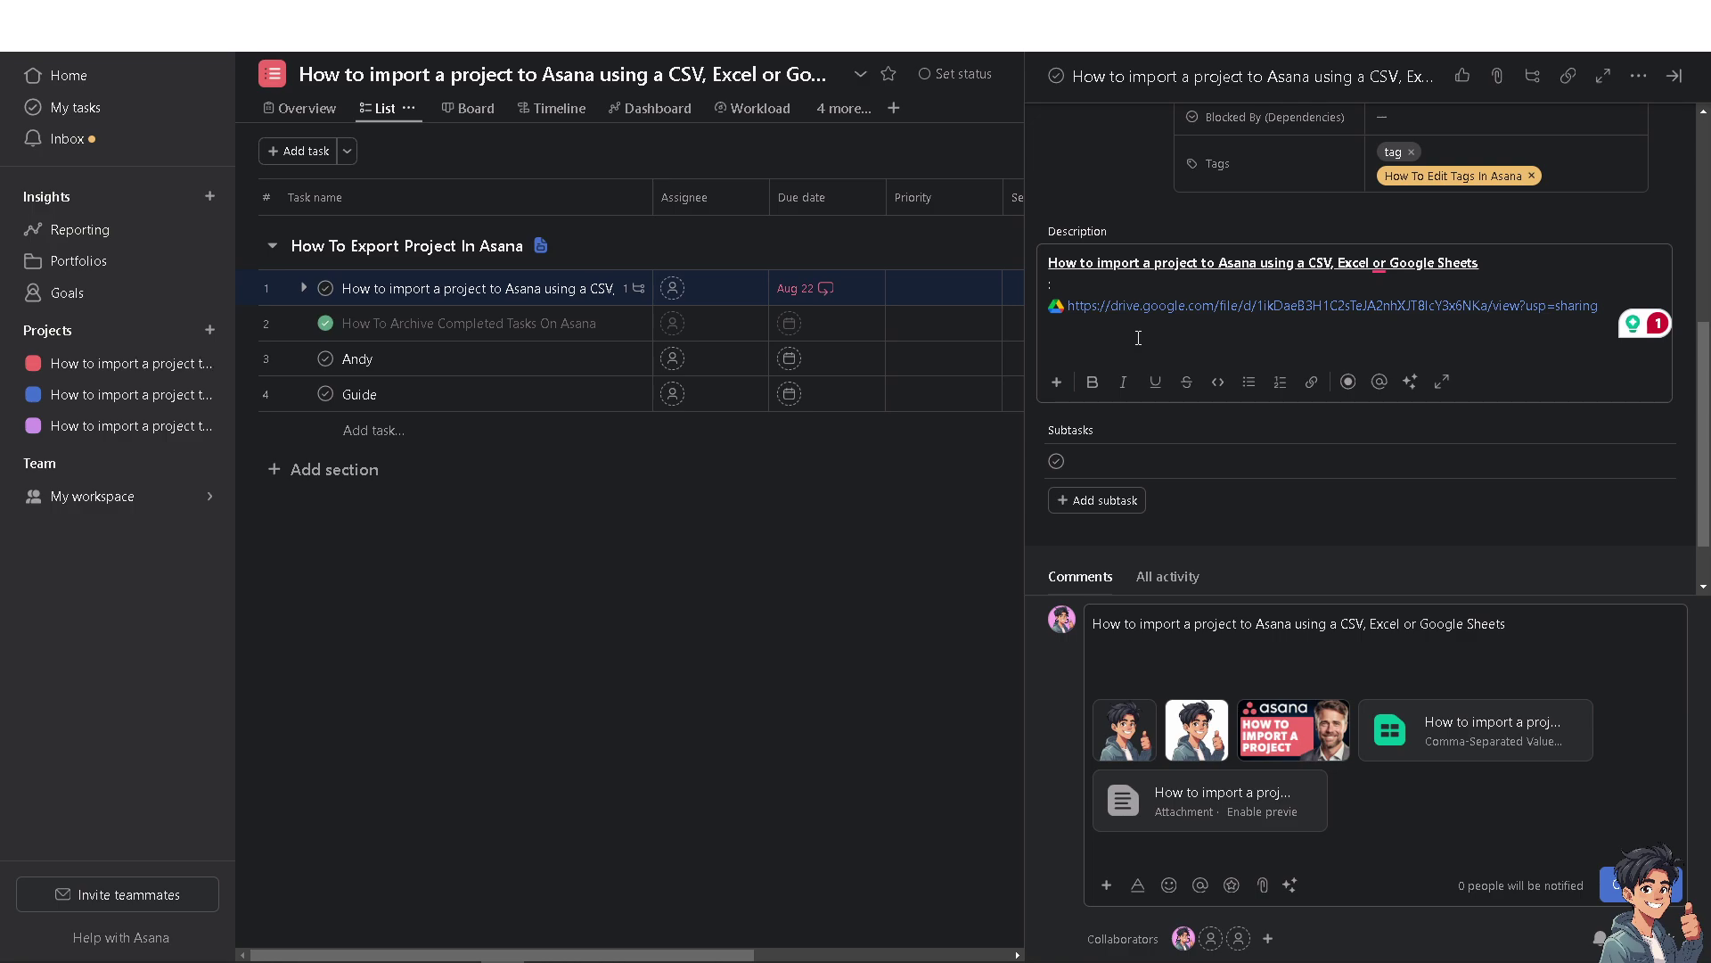
# Dismiss the description's Insert menu unused and exit the editor, keeping the Drive link.
pyautogui.scroll(1, 1141, 352)
pyautogui.moveTo(1265, 408)
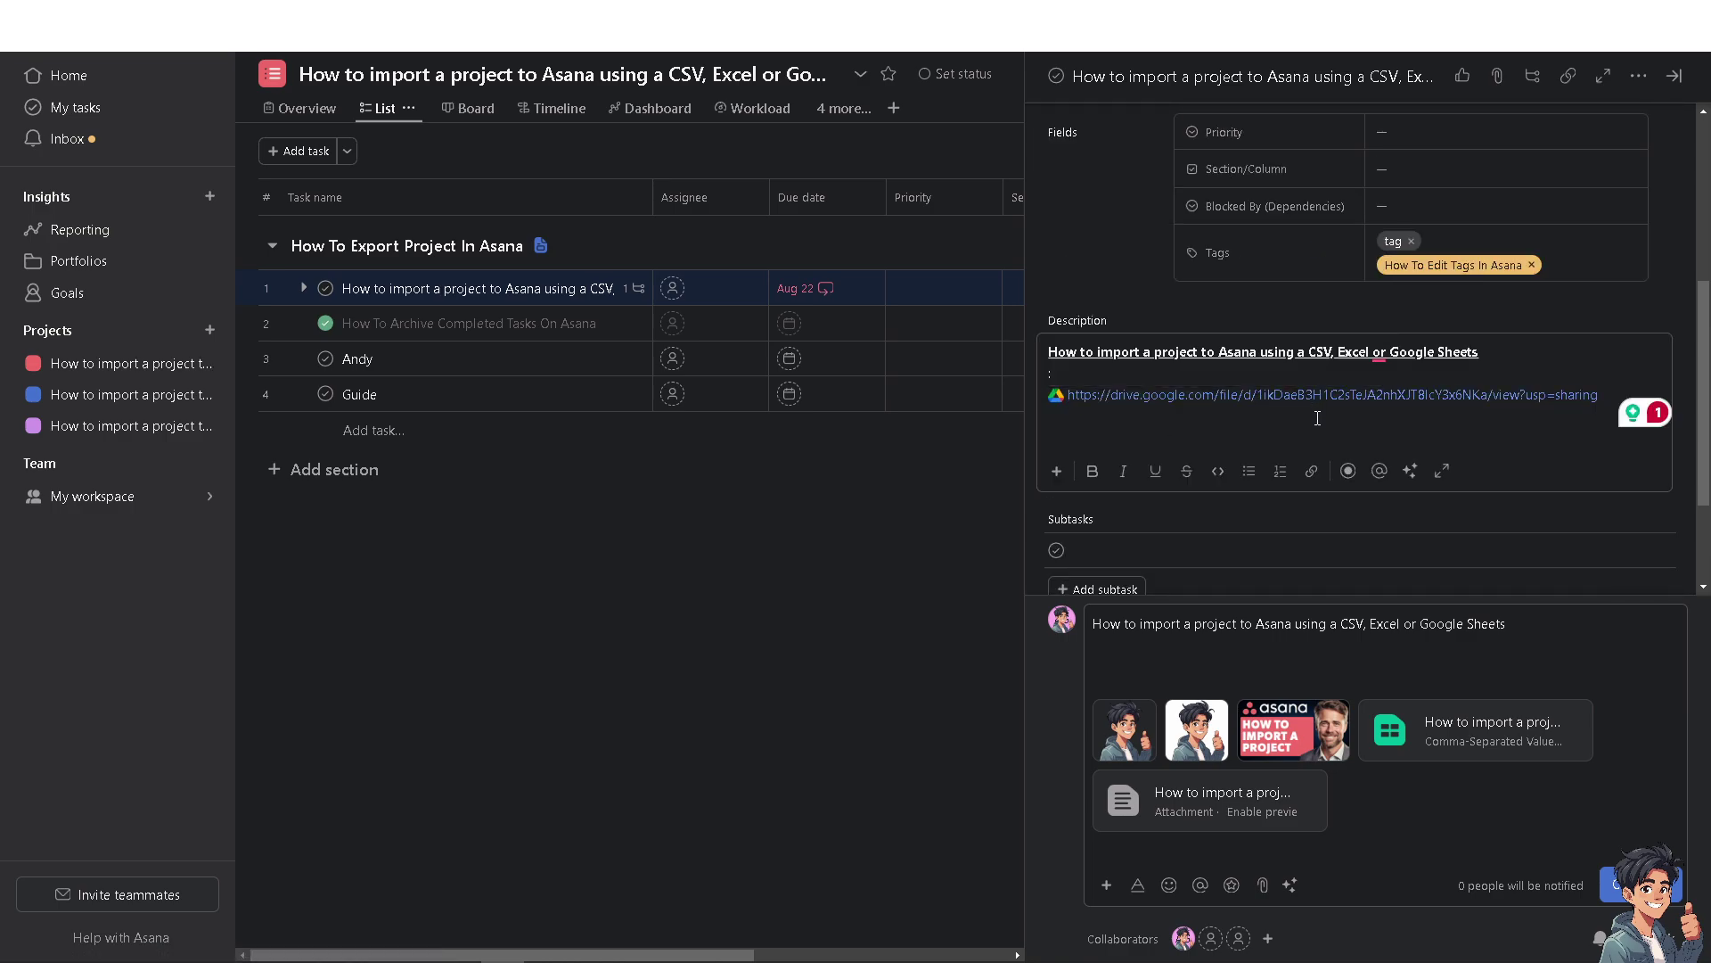
pyautogui.click(1058, 470)
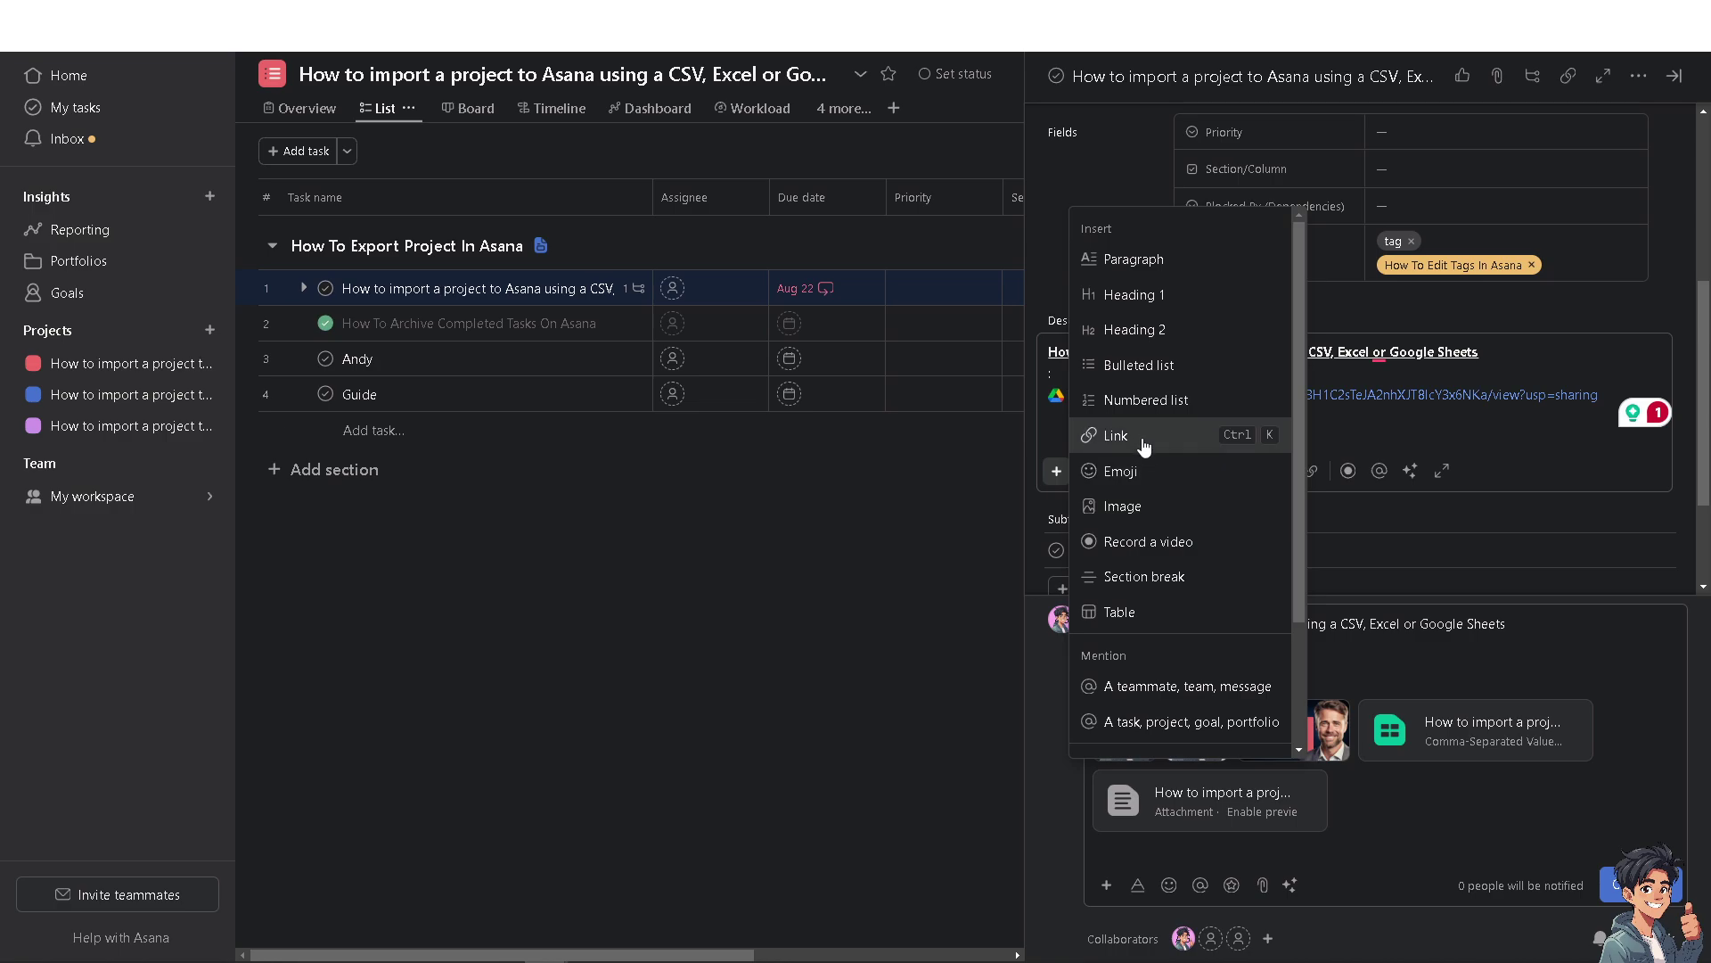
pyautogui.click(1505, 424)
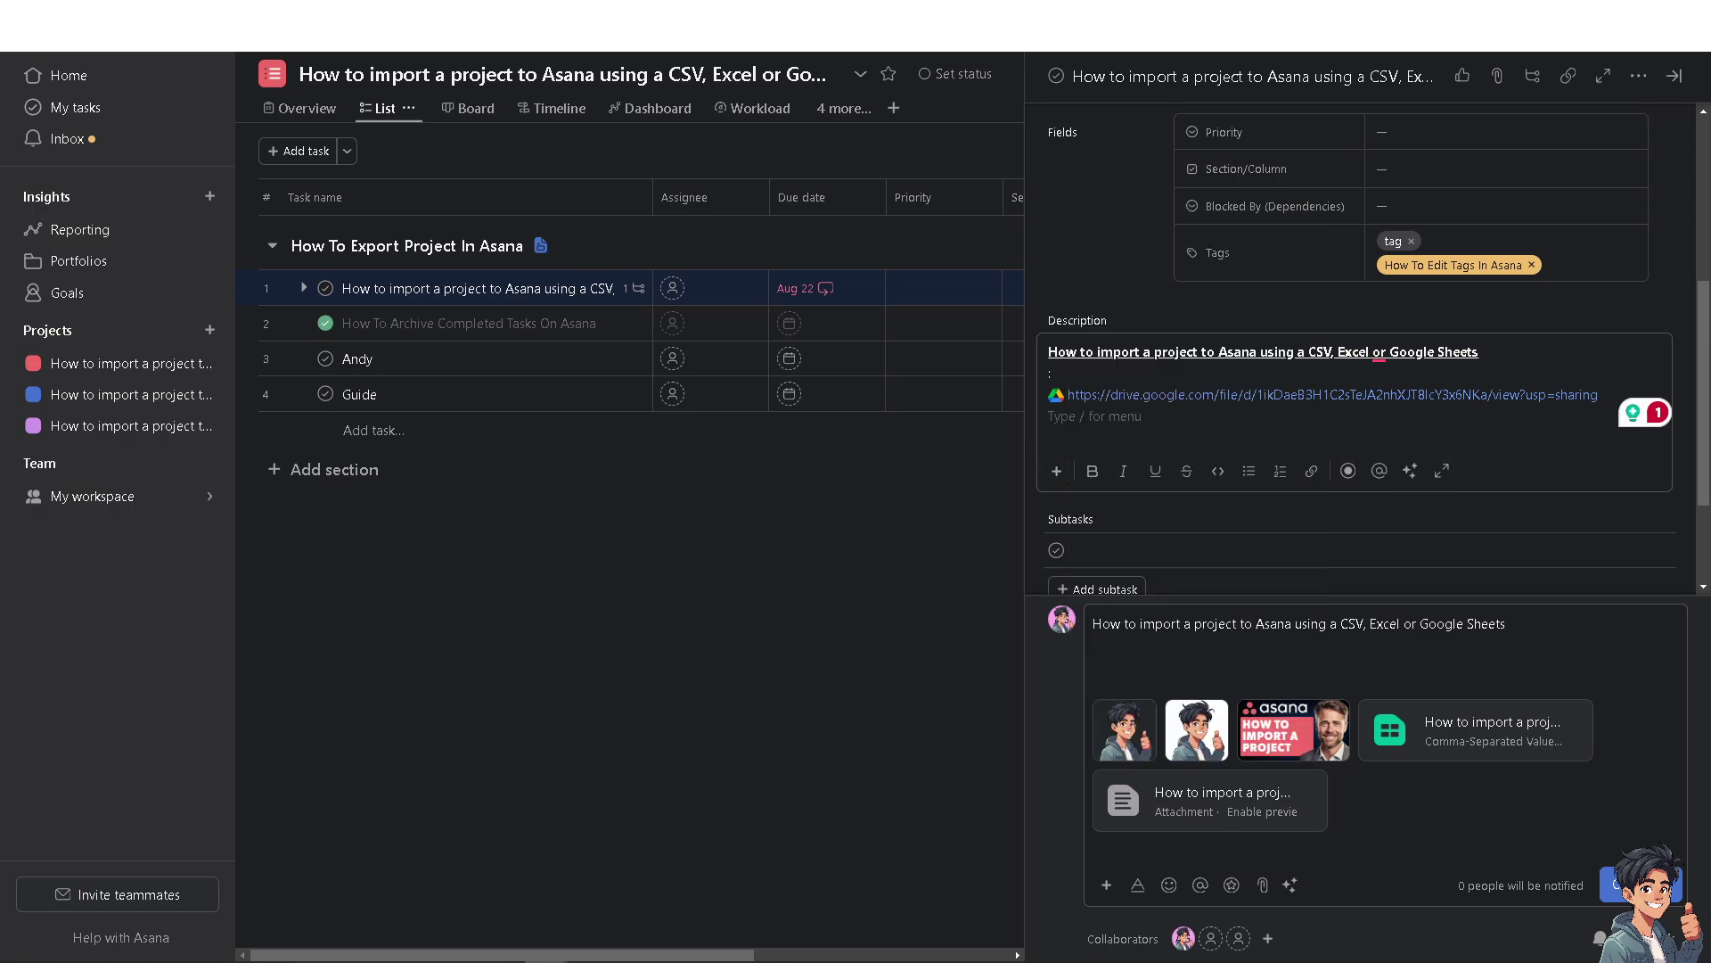
pyautogui.press('Escape')
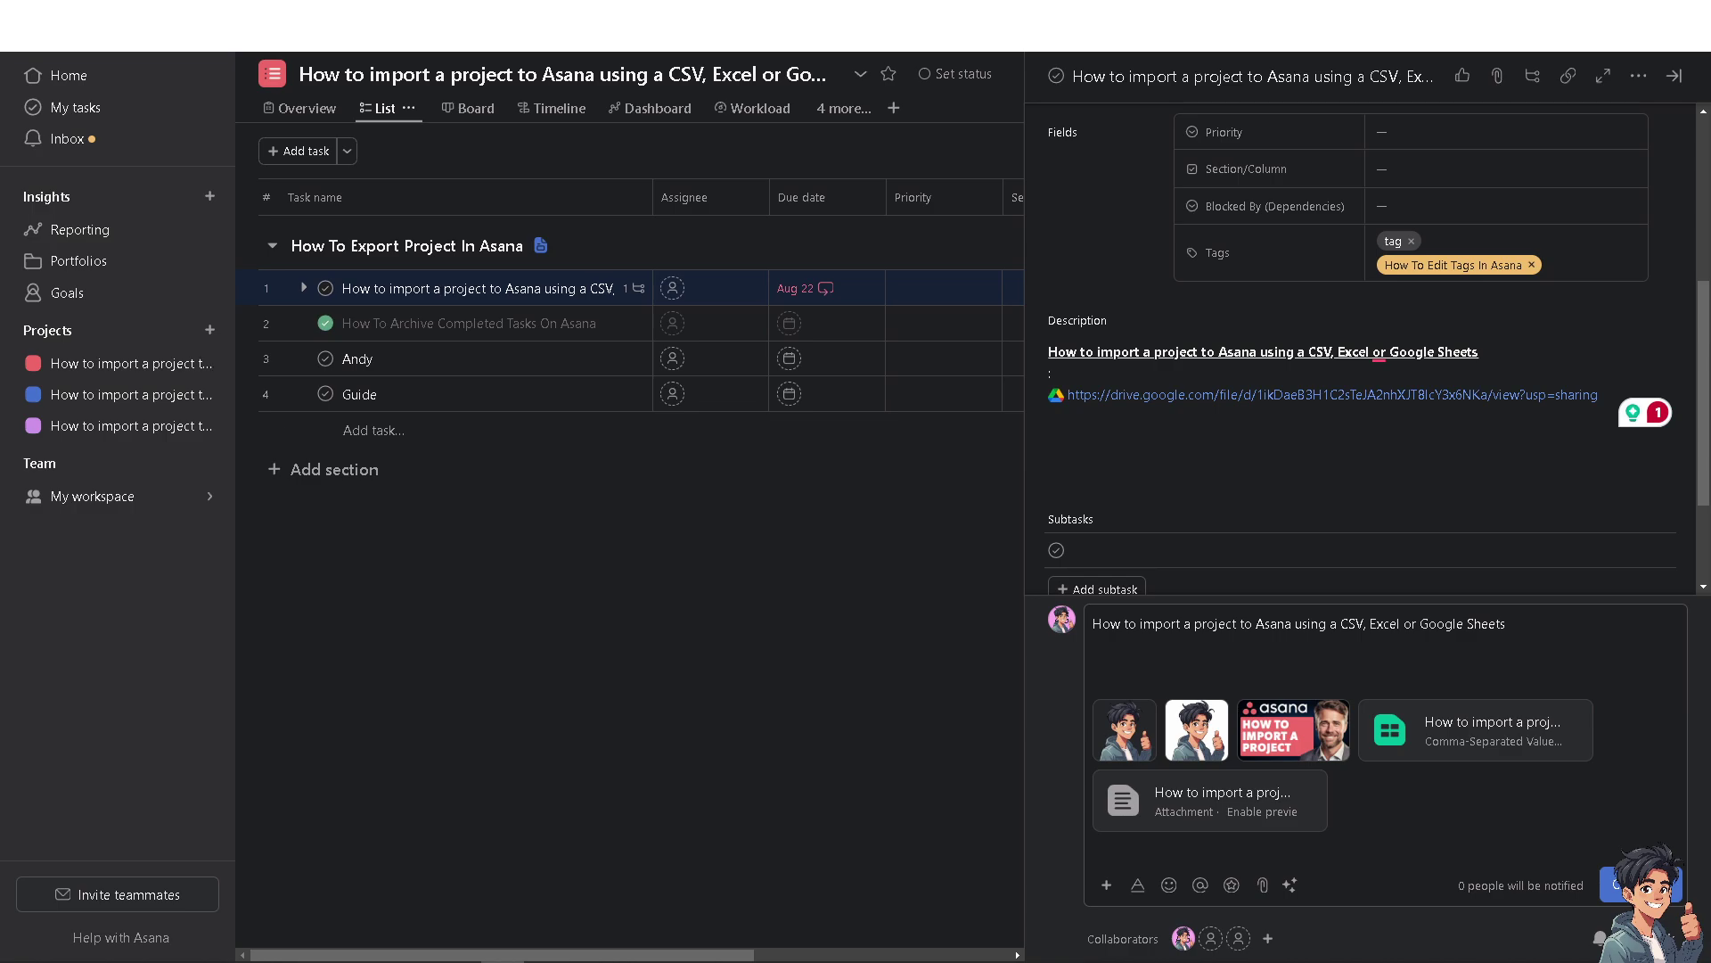
pyautogui.scroll(1, 1338, 356)
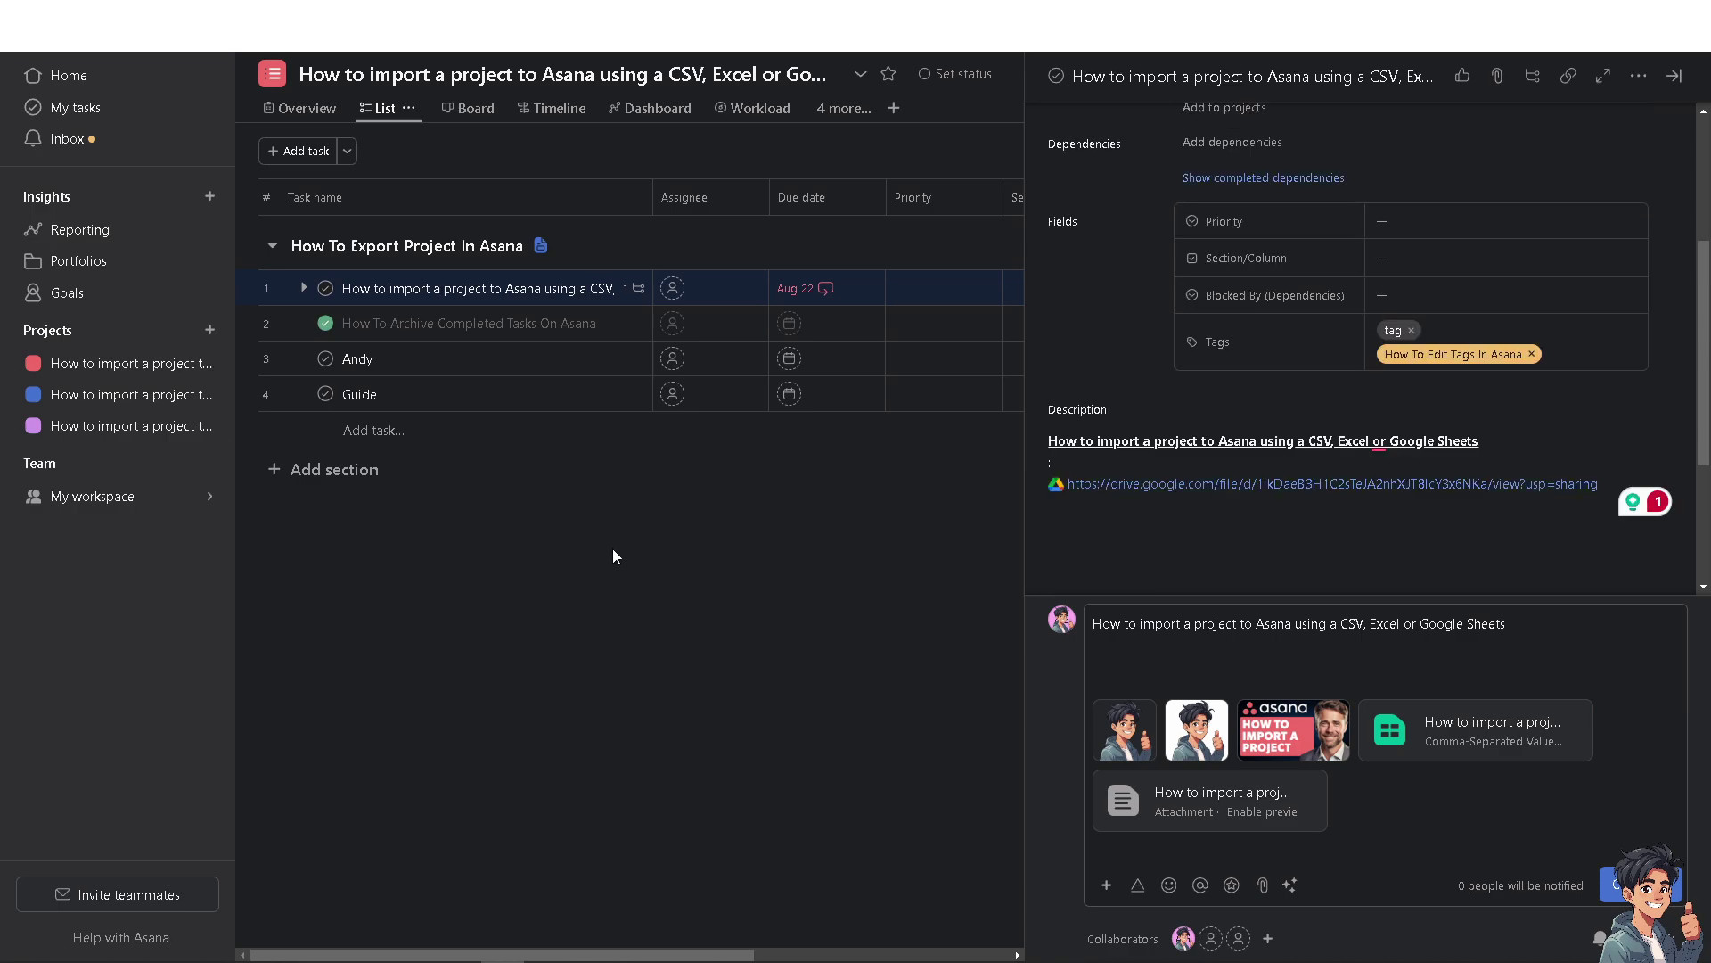